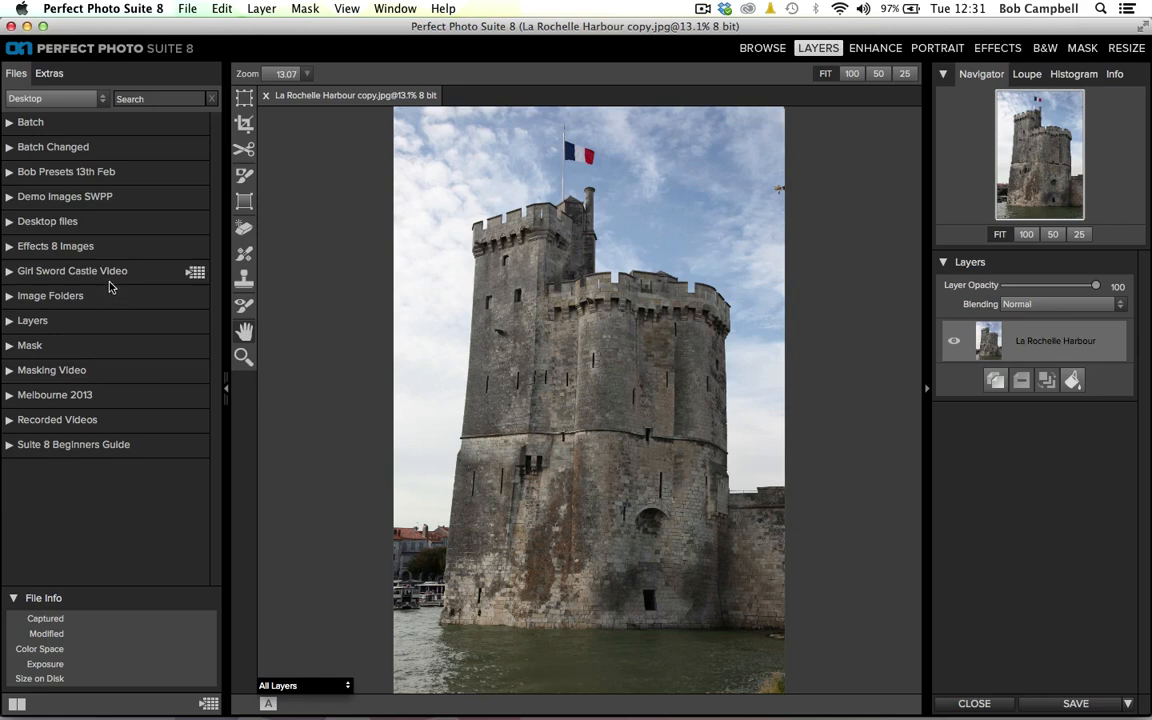
- Add Irish Sky Full.jpg from the Mask folder to the harbour image as a layer
click(10, 345)
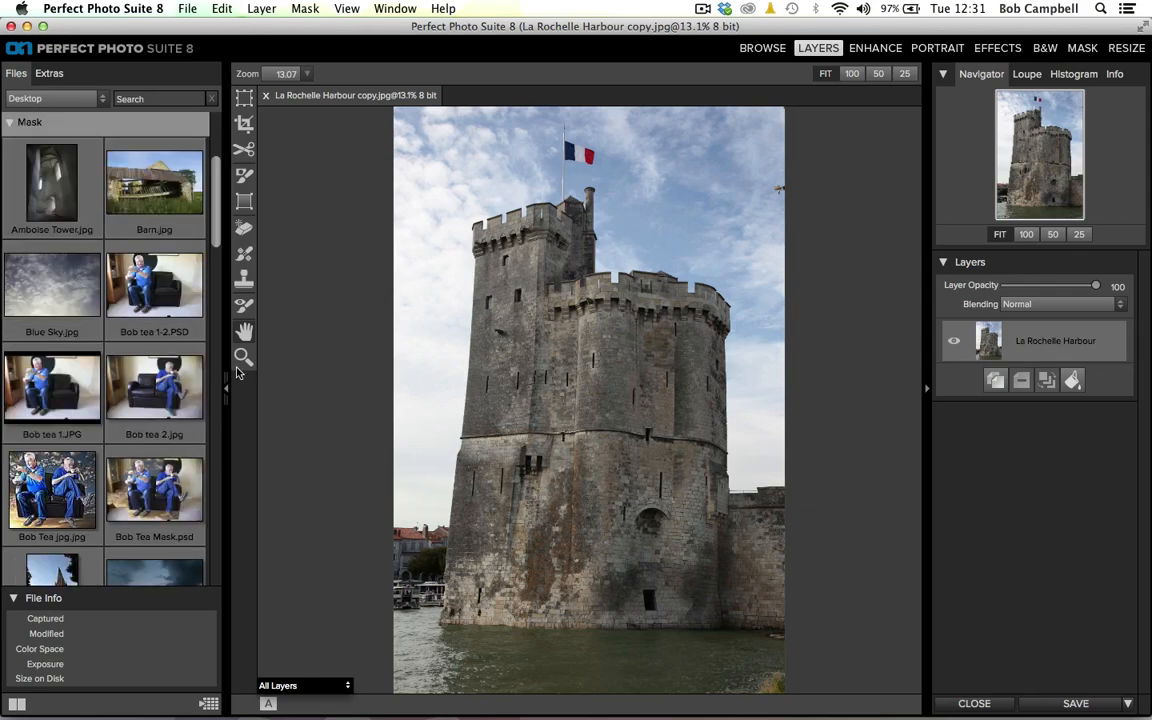
scroll(192, 175, down, 5)
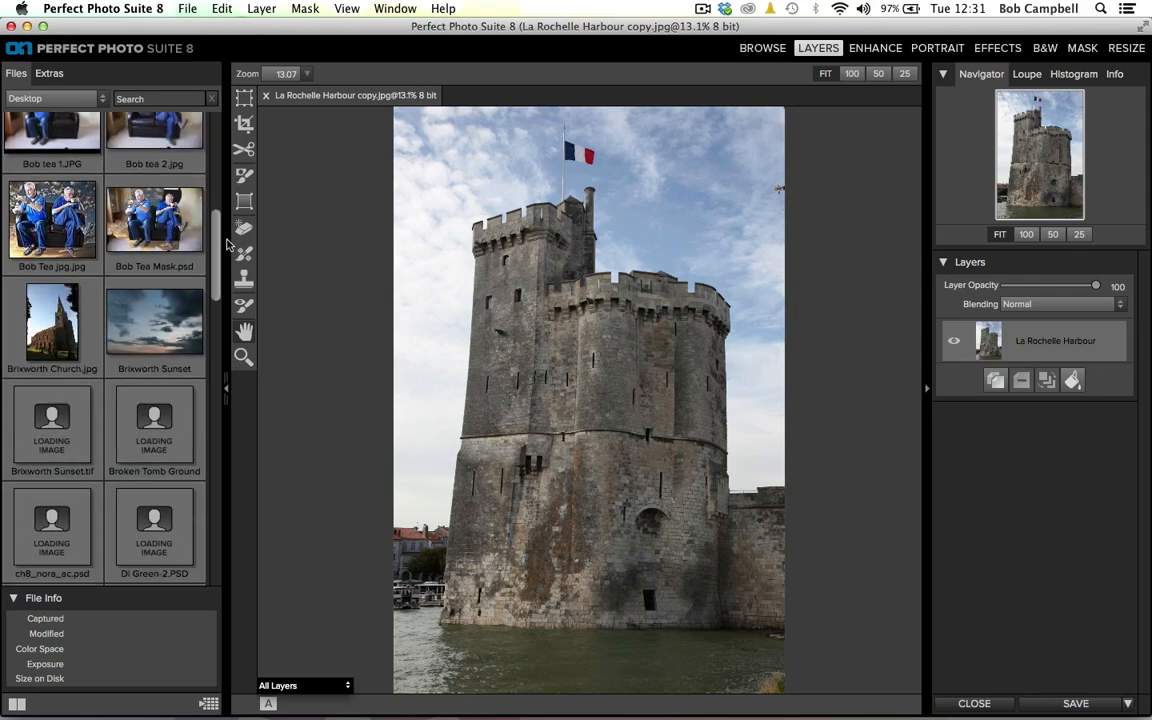
drag(227, 245, 244, 352)
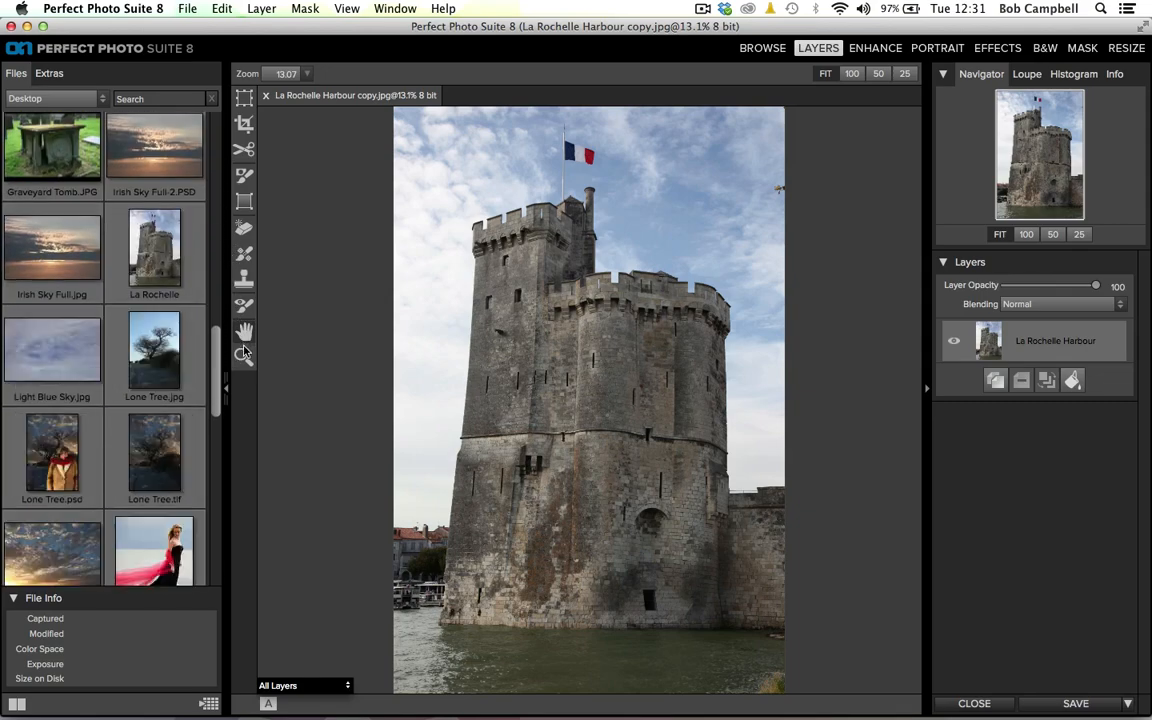
double_click(40, 256)
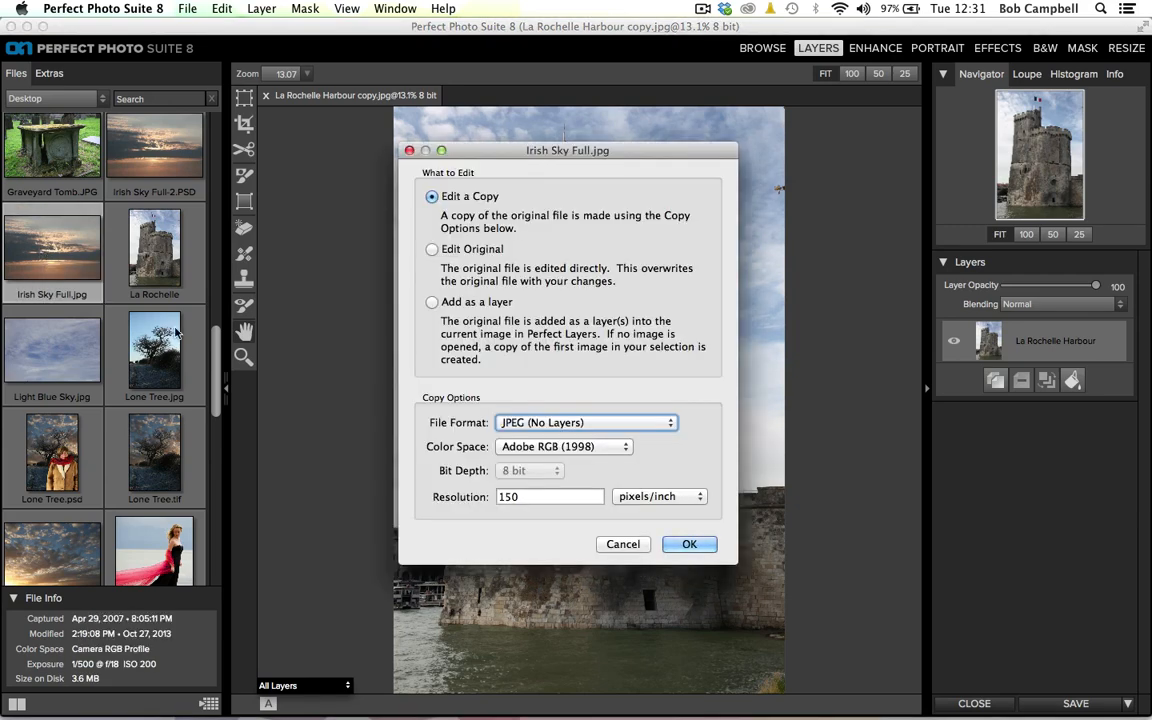
click(431, 302)
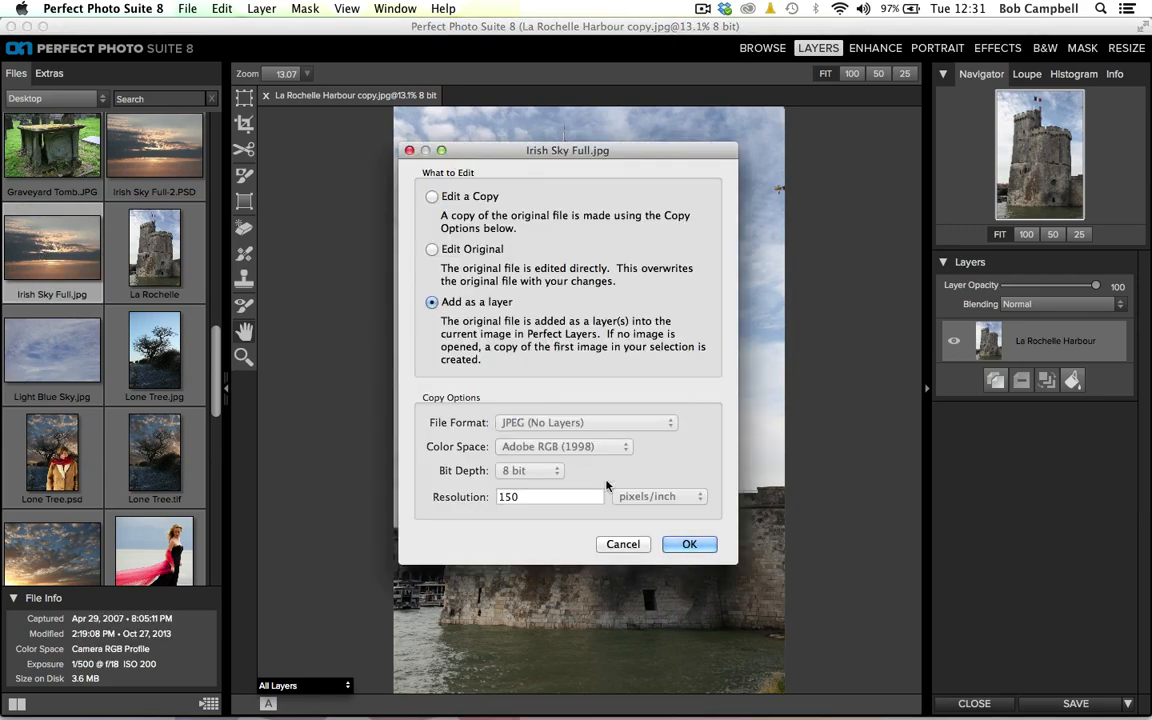
click(688, 544)
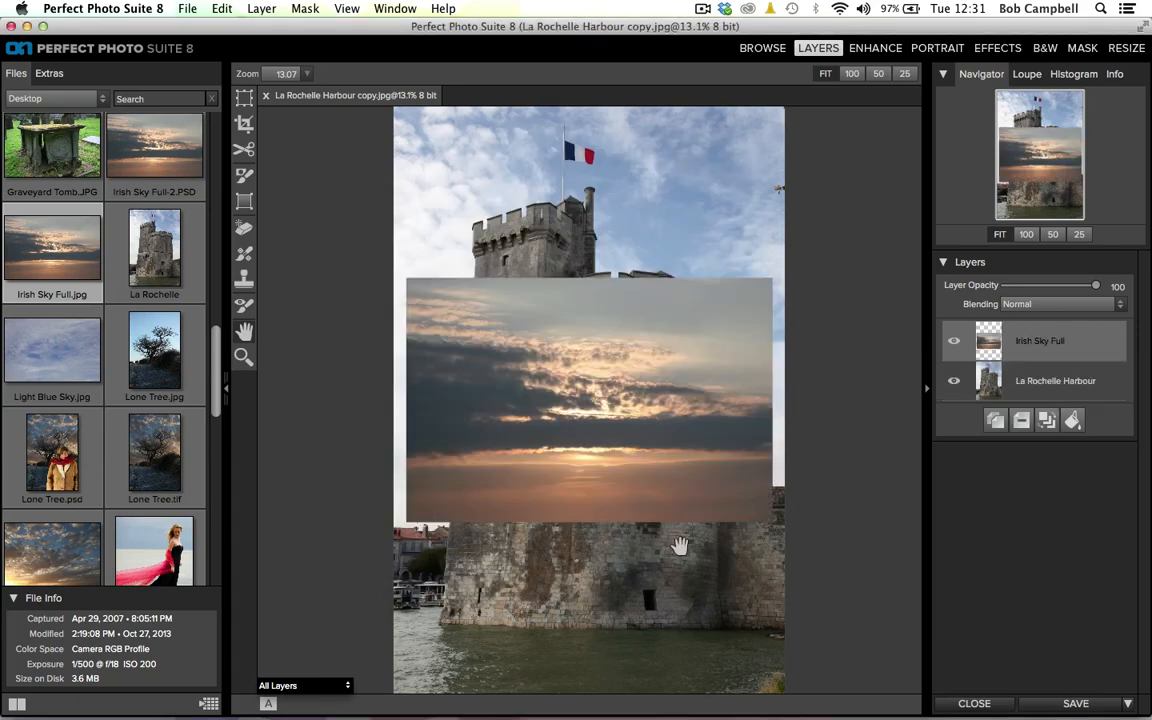
- Enlarge the Irish Sky Full layer to about 6260 by 4174 and position it over the full image width down to the rooftops
click(244, 98)
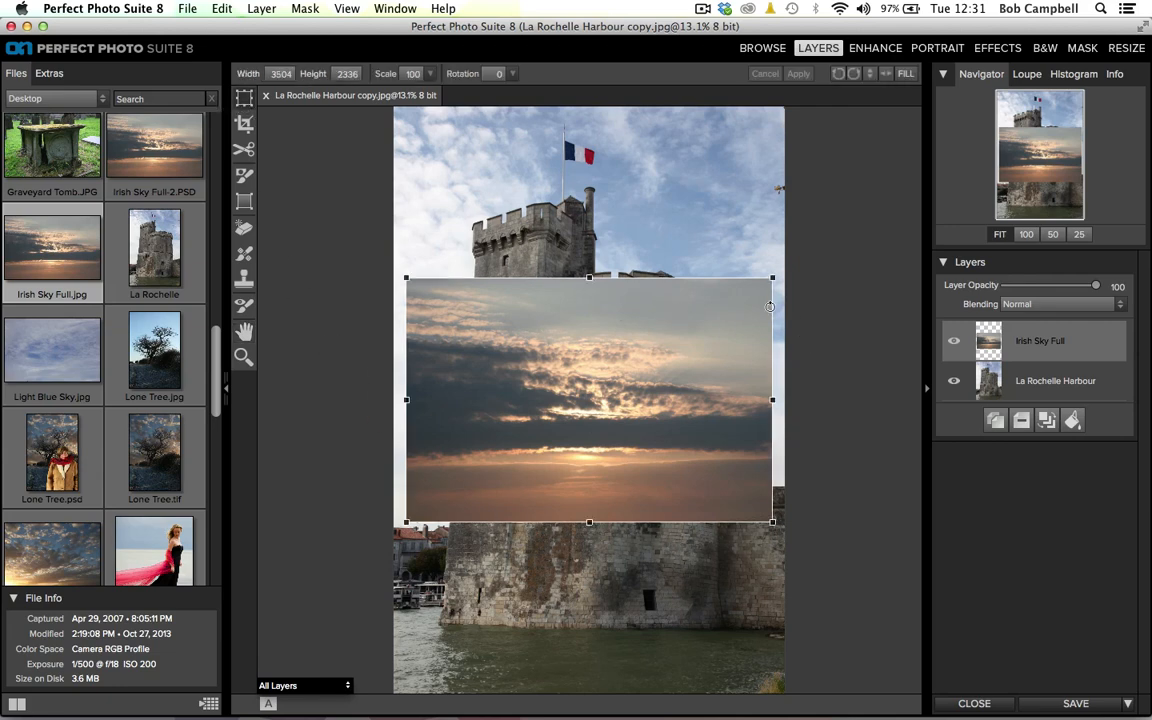
drag(773, 280, 992, 29)
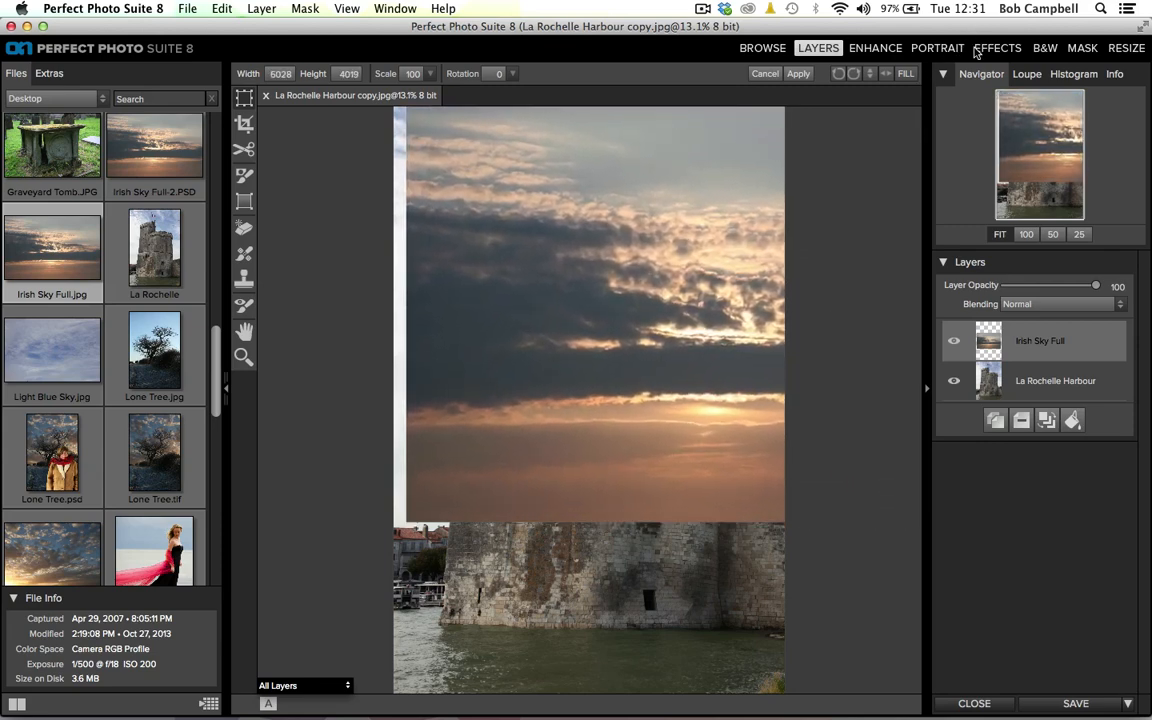
drag(698, 307, 573, 313)
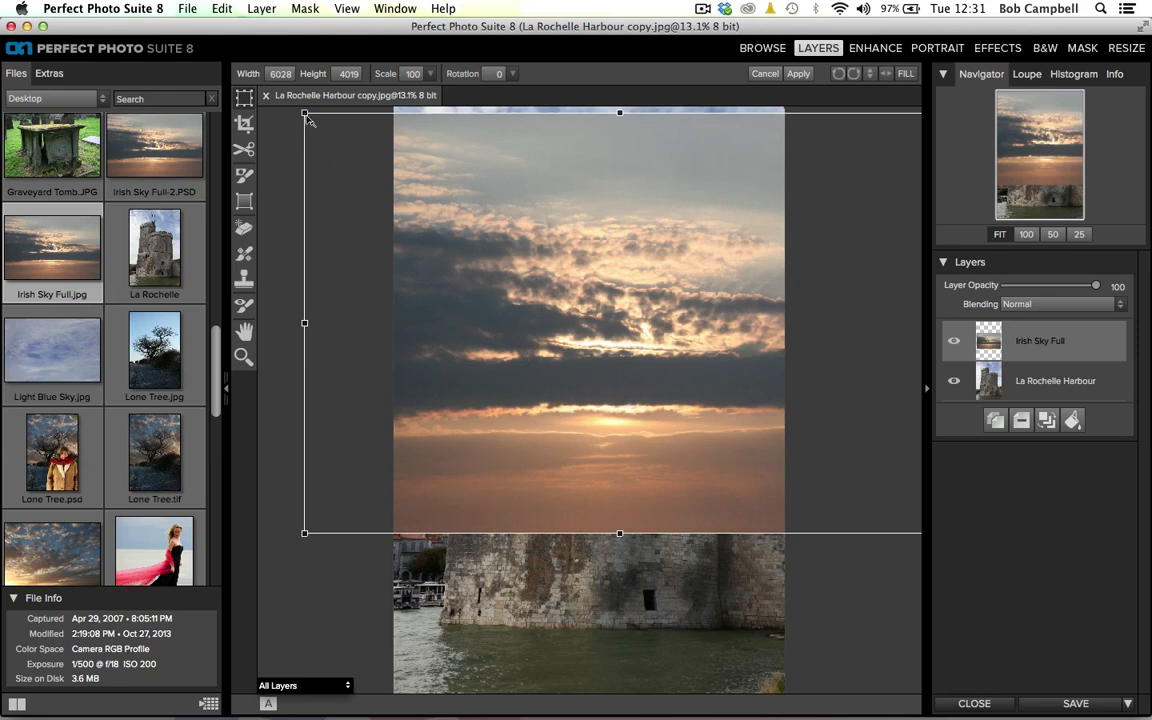
drag(300, 110, 281, 98)
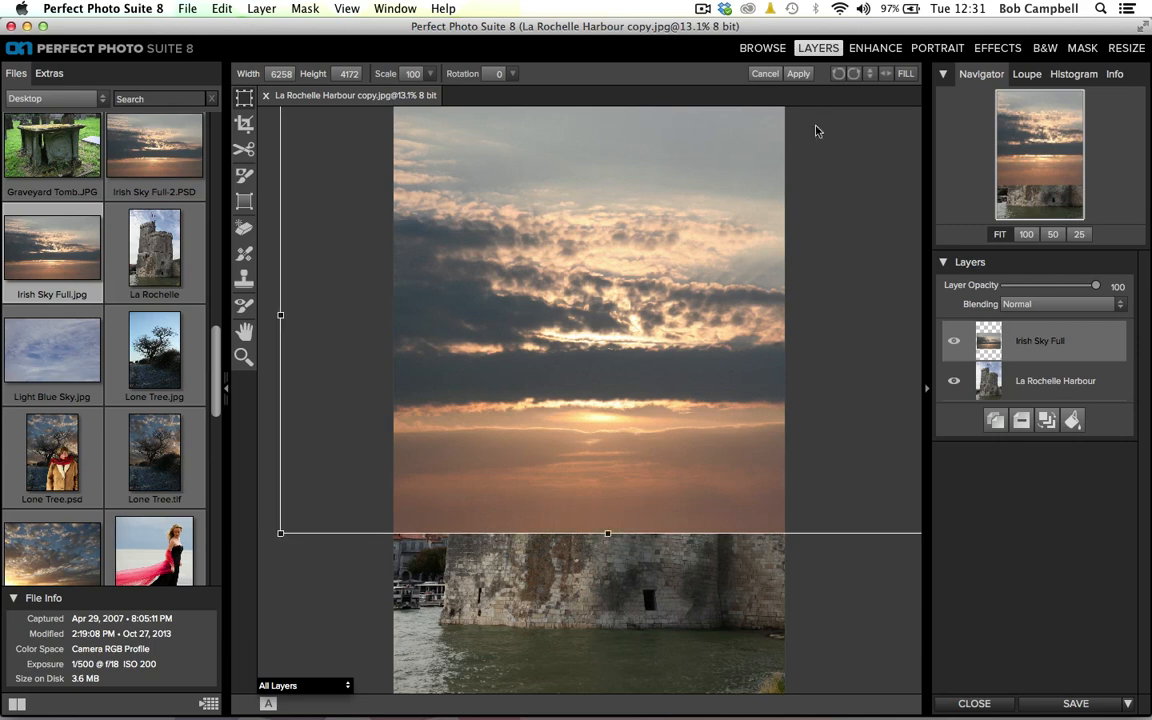
click(799, 75)
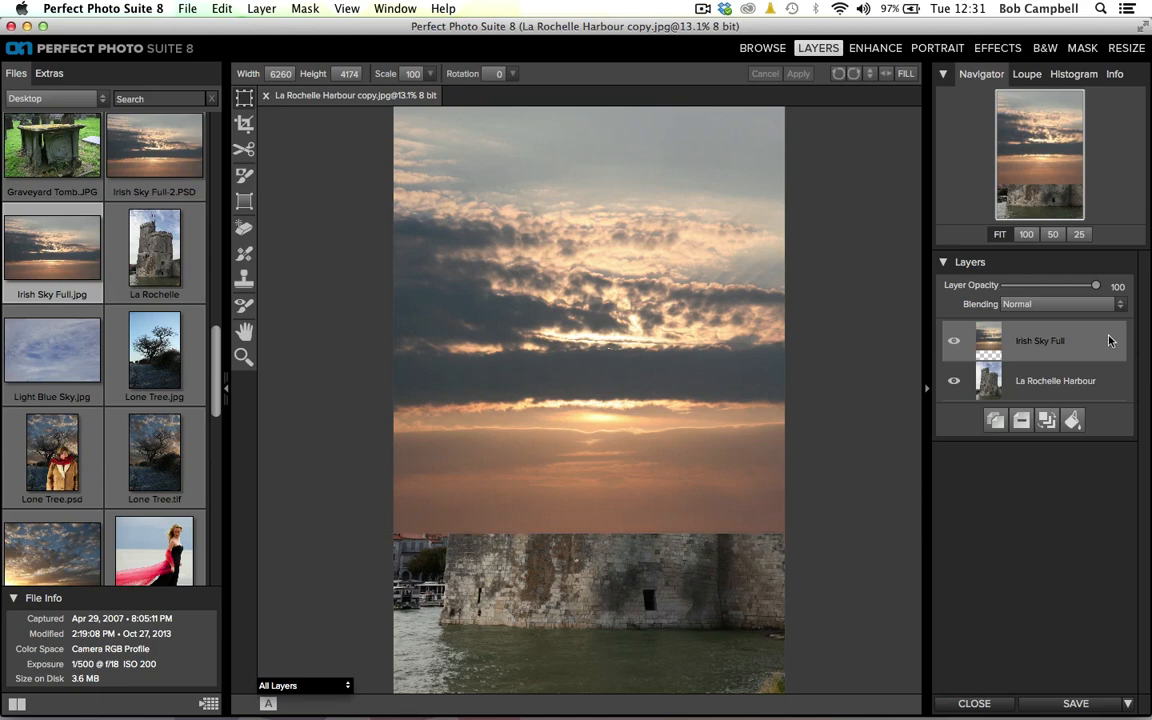
- Move the Irish Sky Full layer beneath La Rochelle Harbour and open the La Rochelle Harbour layer in the Mask module
drag(1108, 341, 1098, 390)
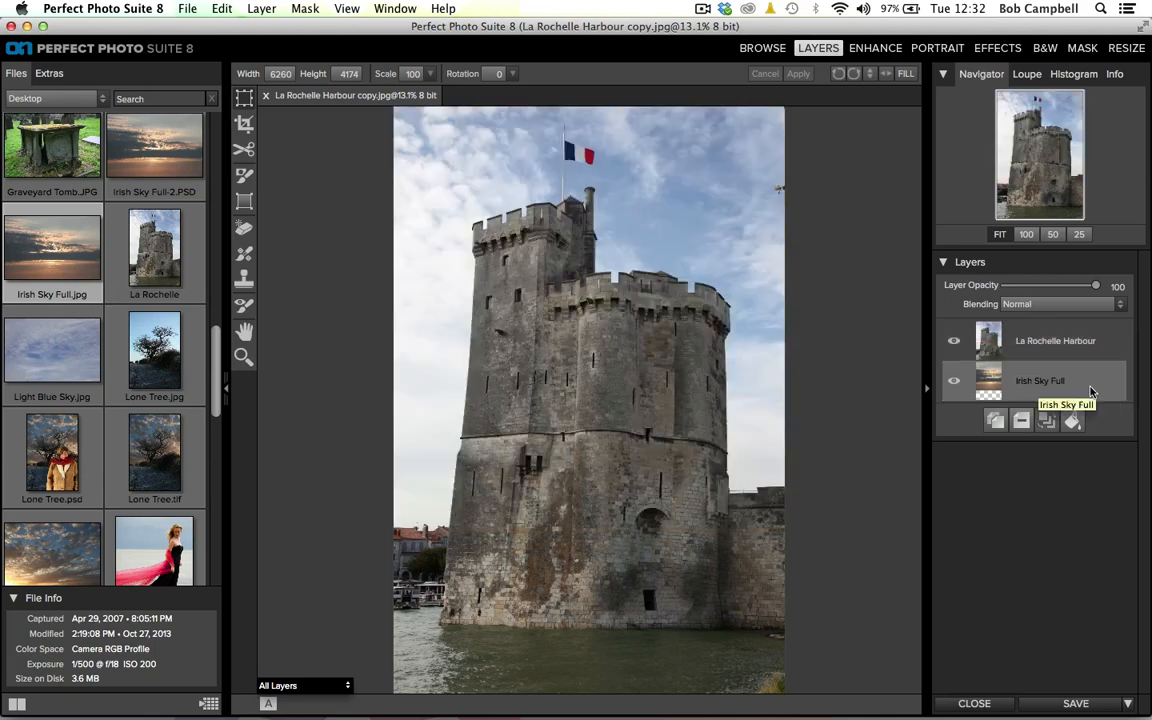
click(1108, 350)
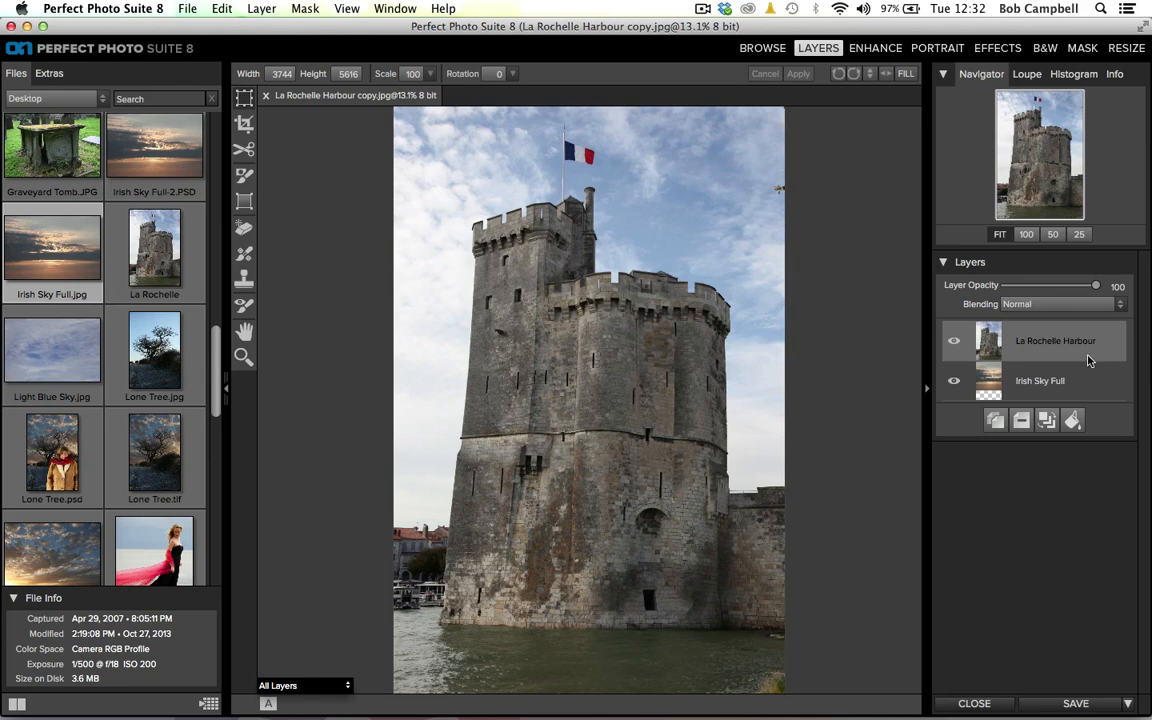
click(1081, 50)
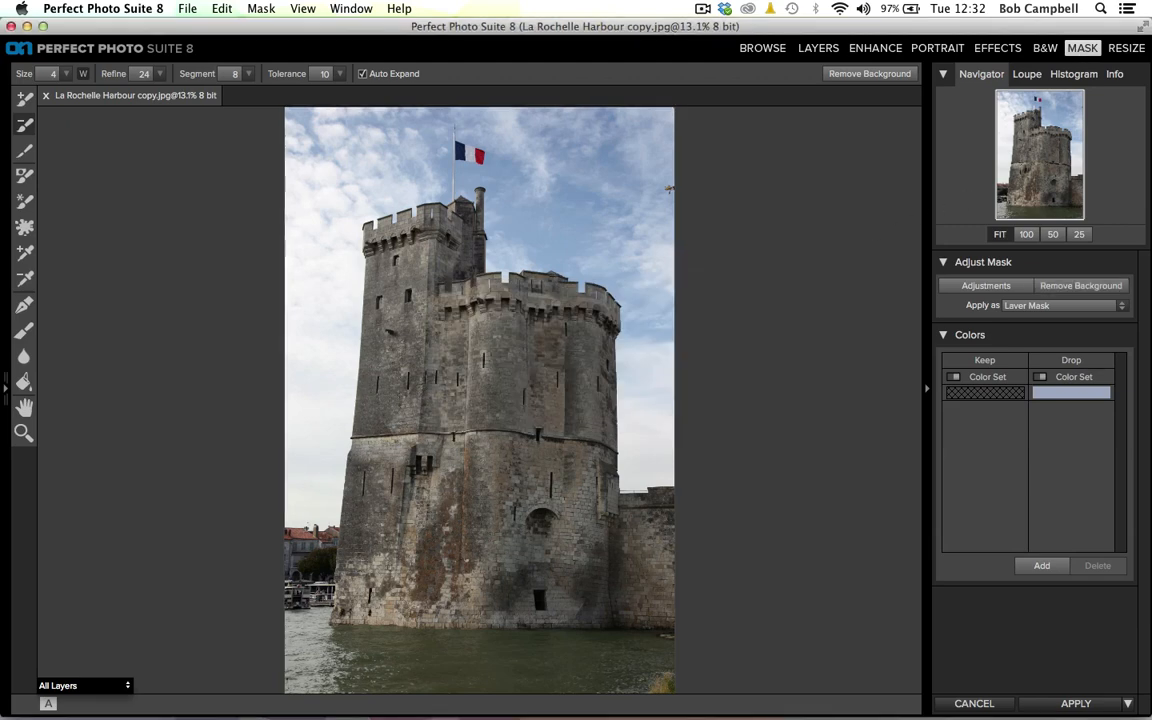
- Set Segment to 26 using the Segments preview and return the view to All Layers
click(127, 687)
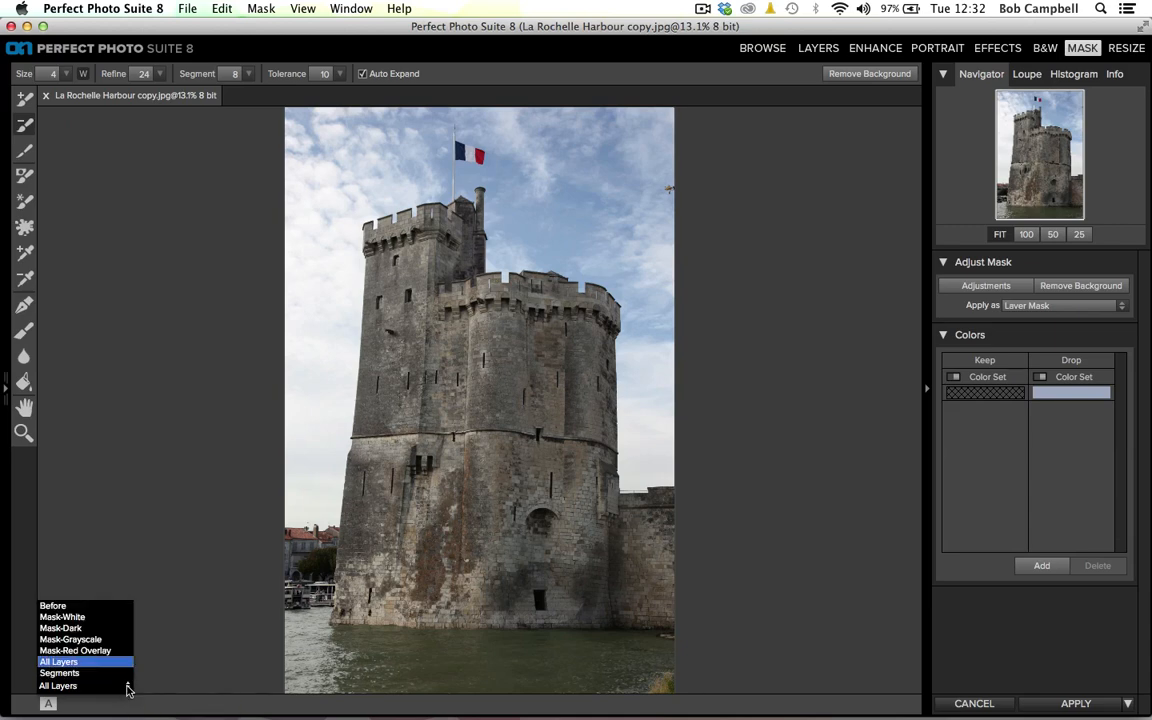
click(97, 672)
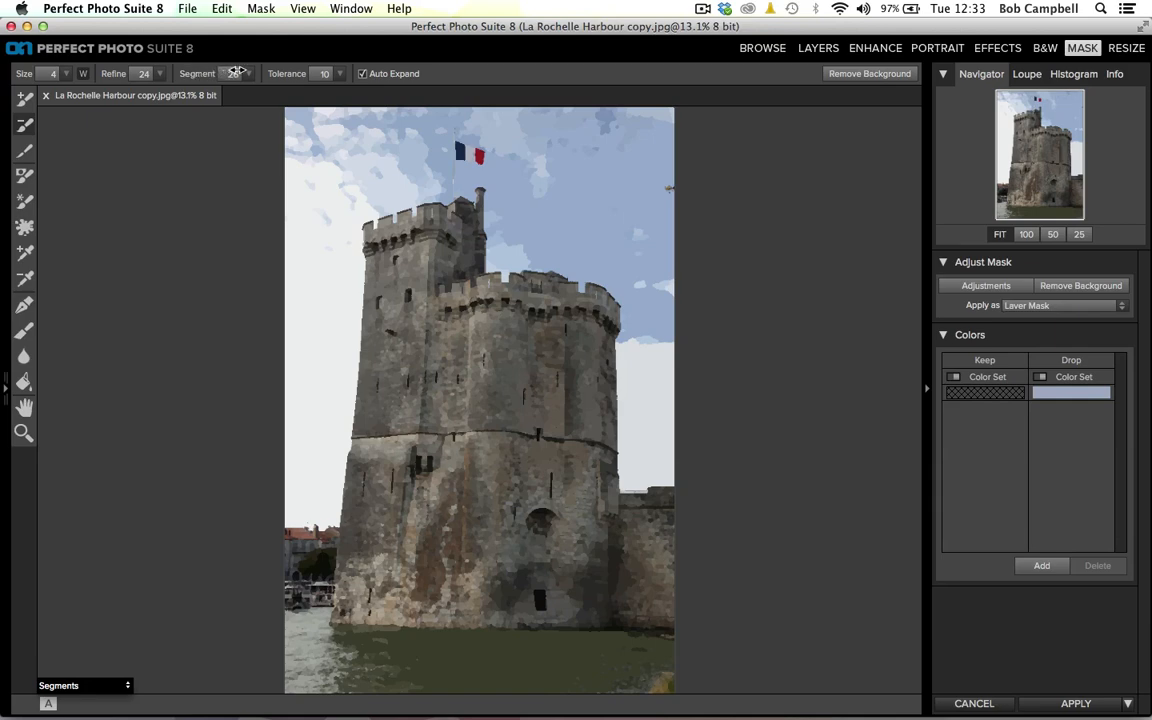
click(236, 73)
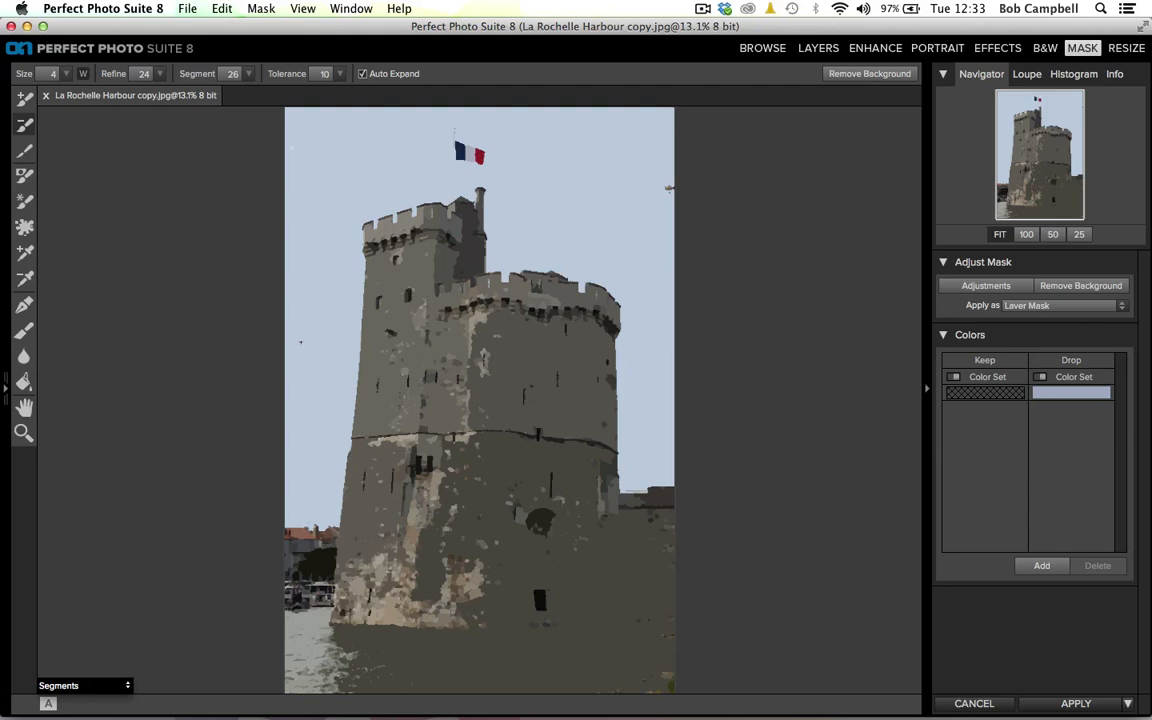
click(128, 688)
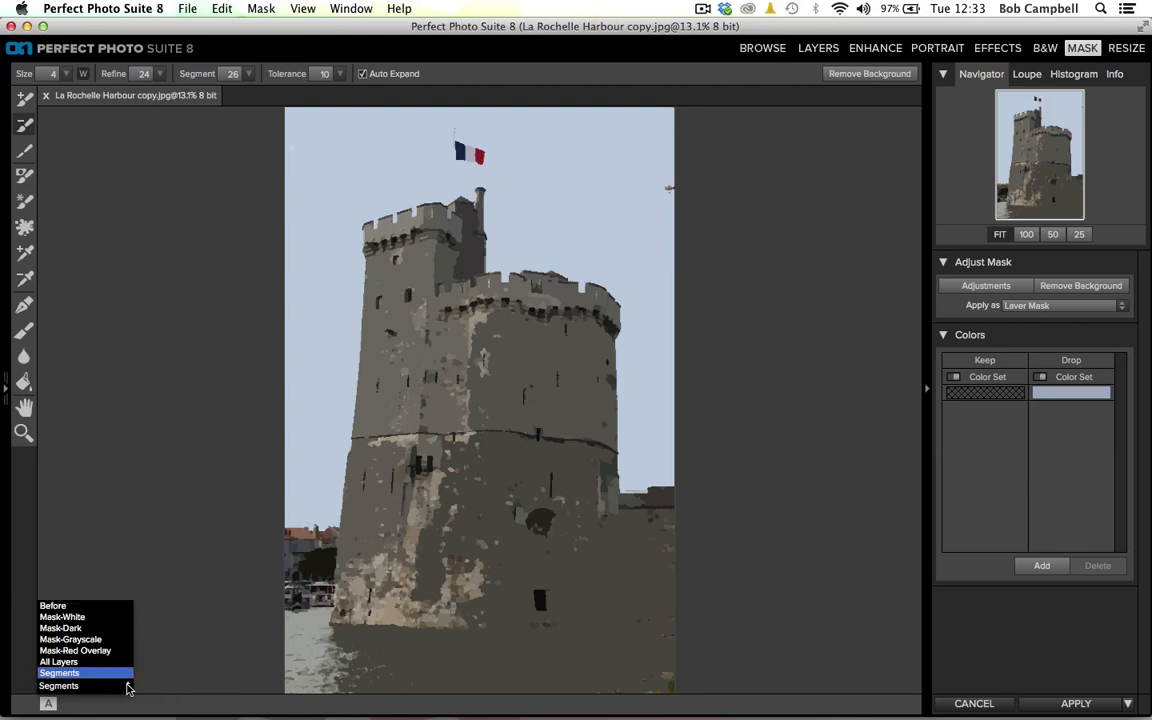
click(88, 668)
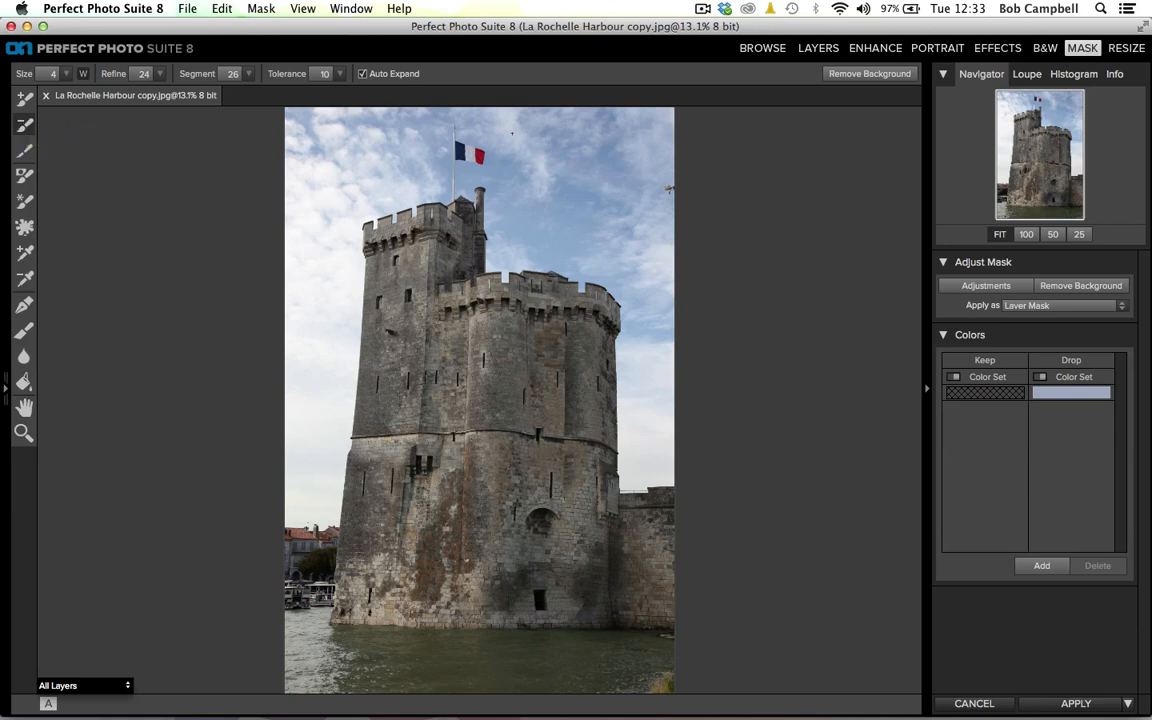
- Enlarge the drop brush to size 175 and mask out the original sky around the tower
key(bracketright)
key(bracketright)
key(bracketright)
key(bracketright)
key(bracketright)
key(bracketright)
key(bracketright)
key(bracketright)
key(bracketright)
drag(507, 131, 607, 243)
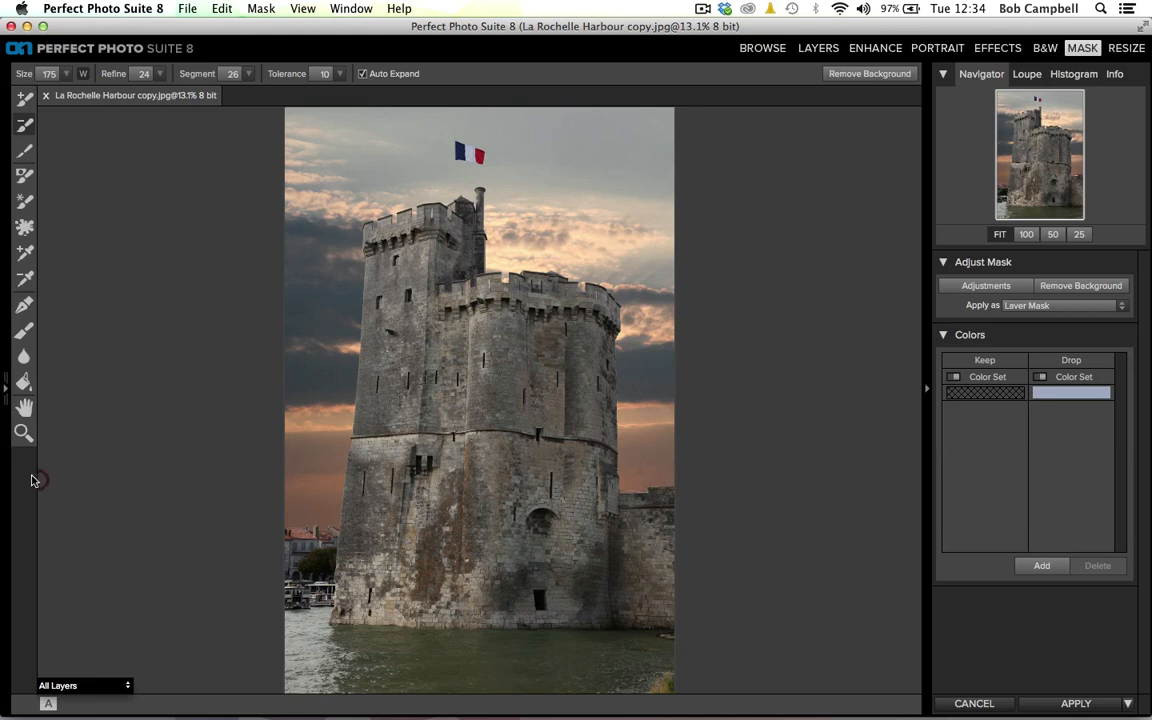
- Refine the mask along the tower's upper left edge using the size 35 refine brush with Color Decontamination
click(22, 432)
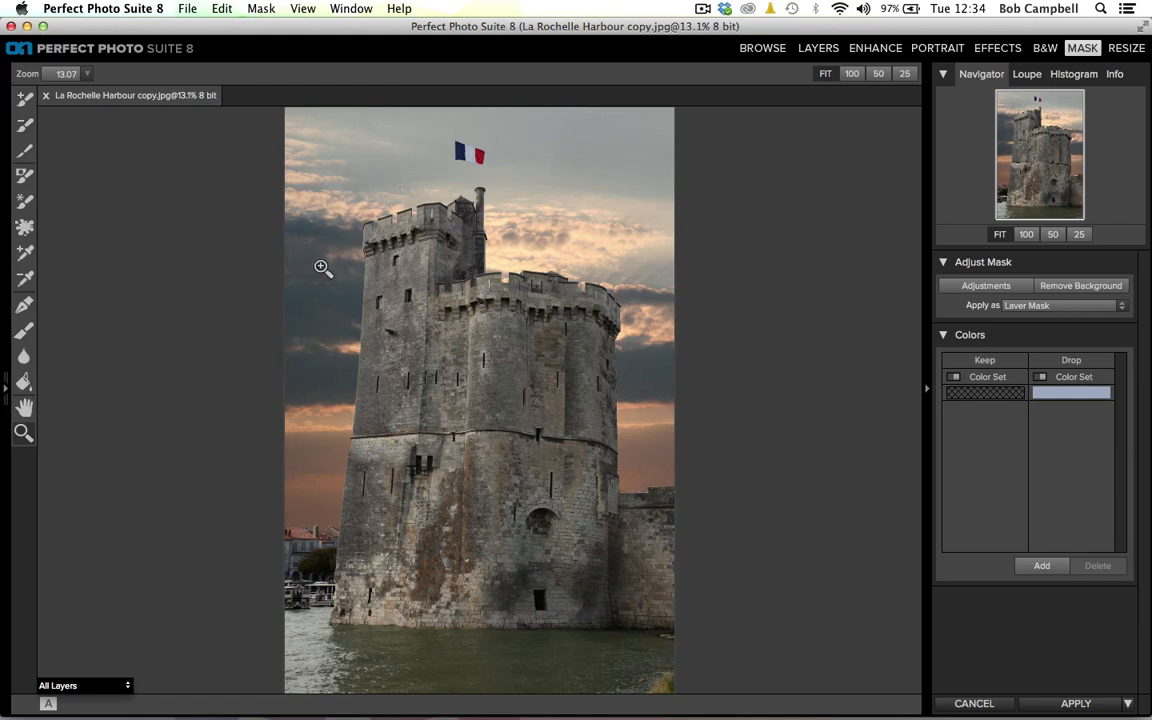
drag(297, 235, 422, 417)
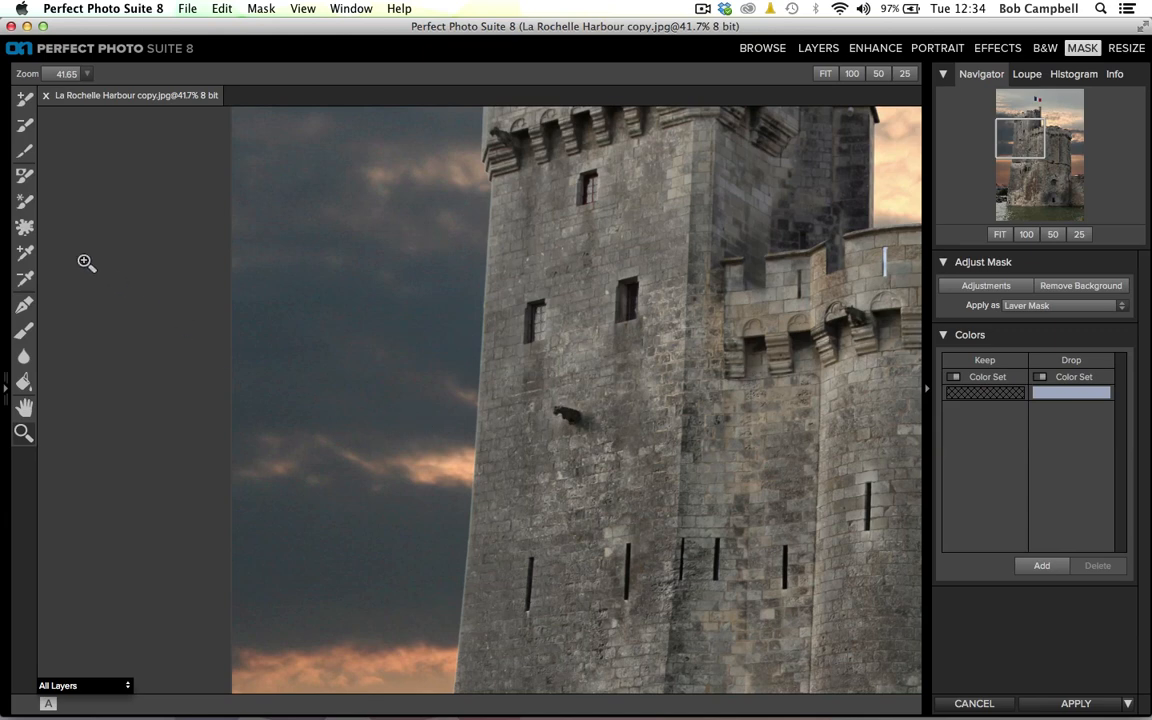
click(25, 148)
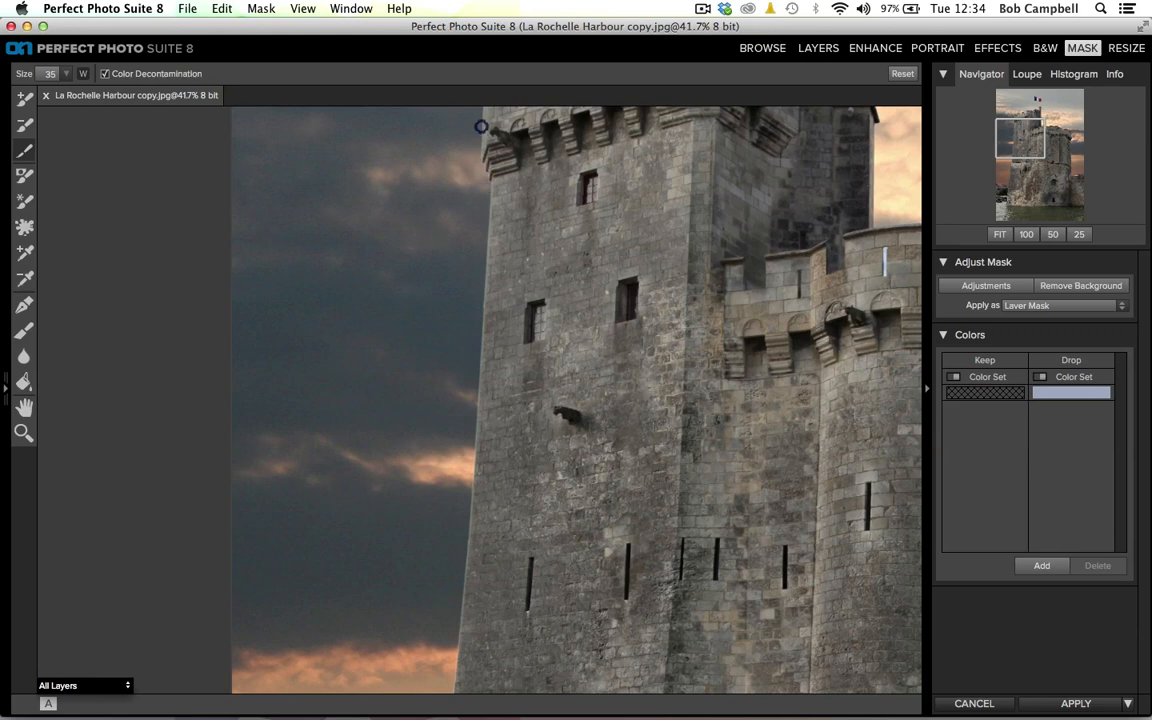
mouse_move(479, 122)
mouse_down()
mouse_move(492, 194)
mouse_move(477, 421)
mouse_up()
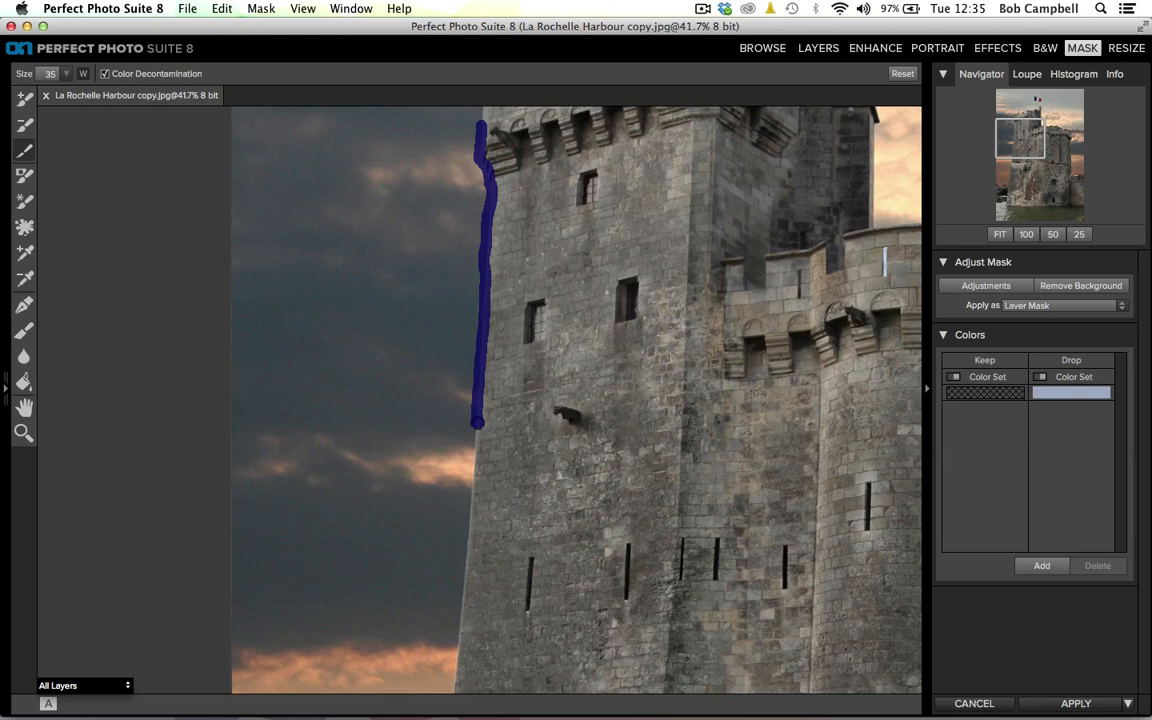
drag(477, 422, 482, 431)
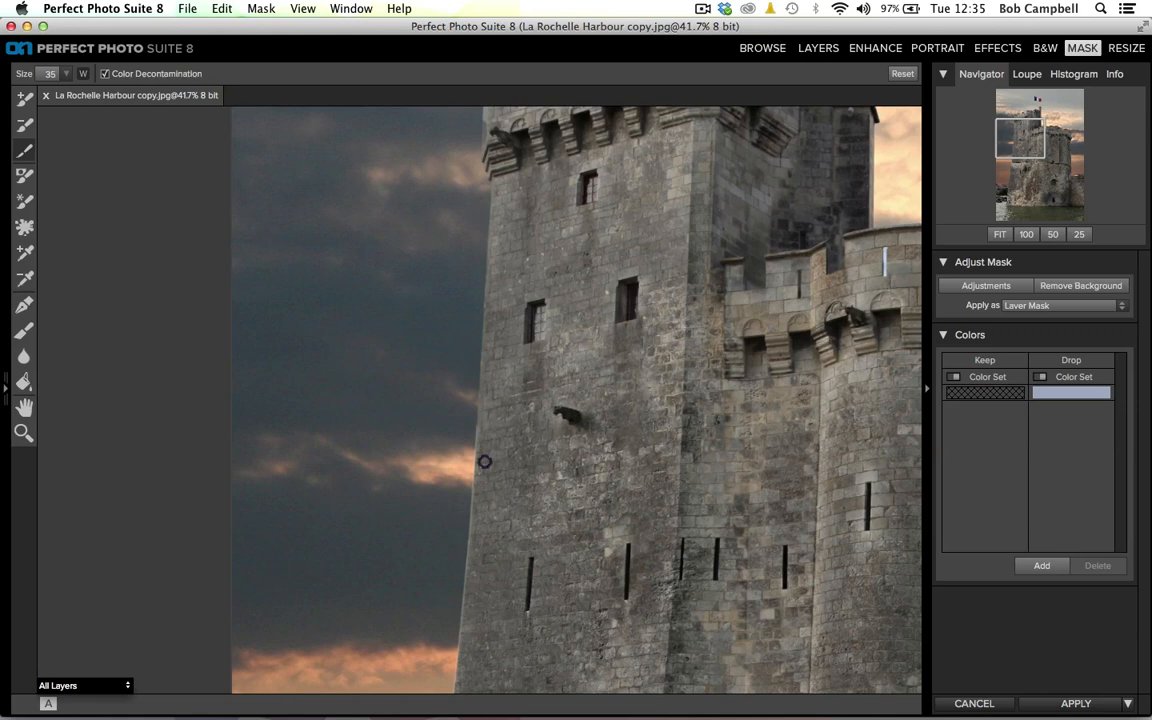
drag(476, 430, 460, 684)
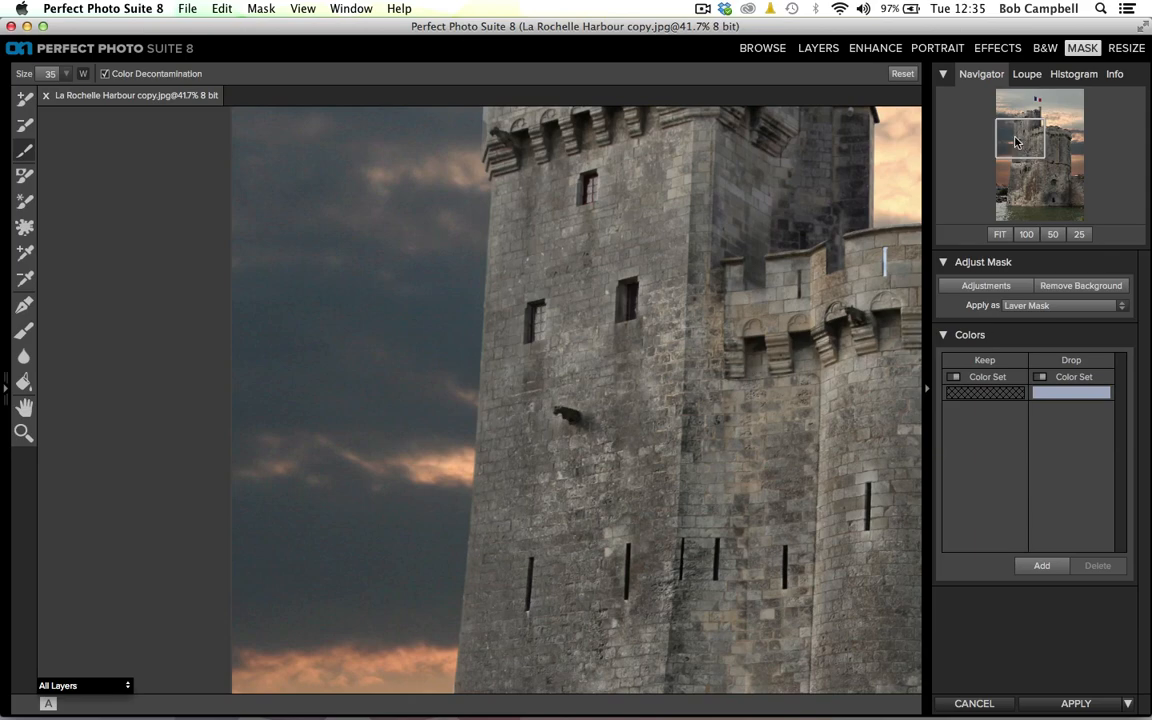
- Refine the mask along the tower's lower left edge and around the rooftops and chimneys beside it
drag(1012, 148, 1013, 177)
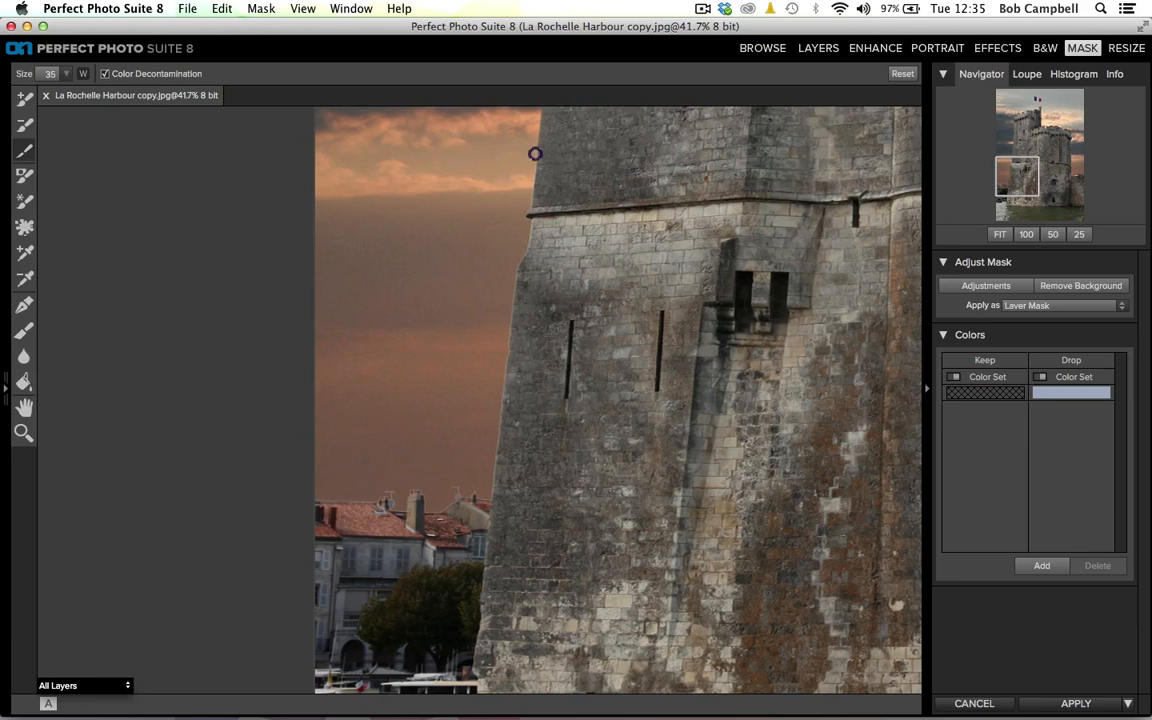
drag(536, 146, 492, 488)
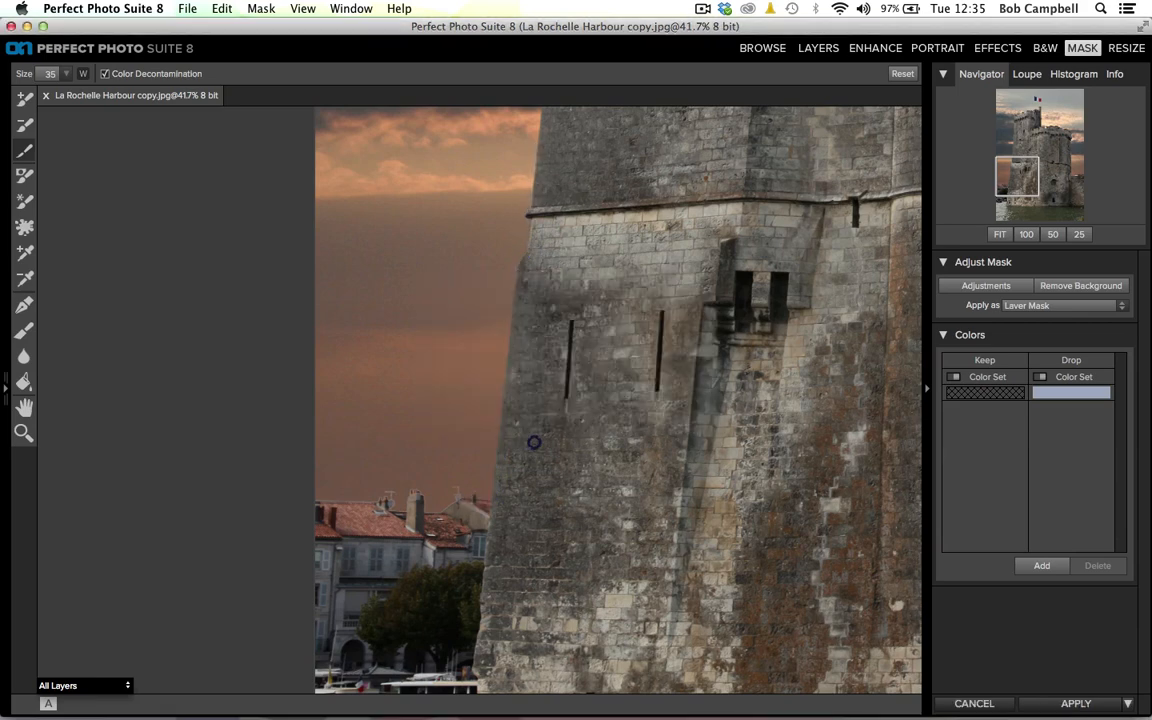
drag(449, 506, 447, 506)
drag(316, 501, 397, 513)
drag(446, 487, 452, 488)
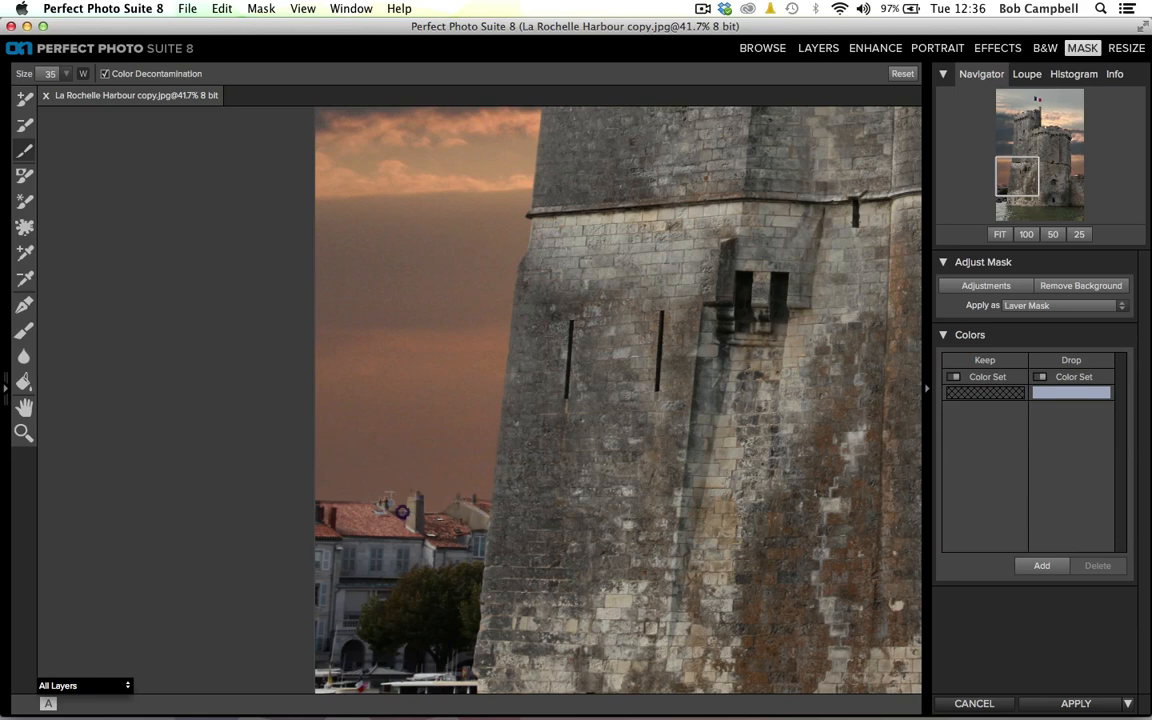
drag(386, 492, 390, 494)
- Switch to the masking brush in Paint Out mode and reduce its size to 80
click(24, 175)
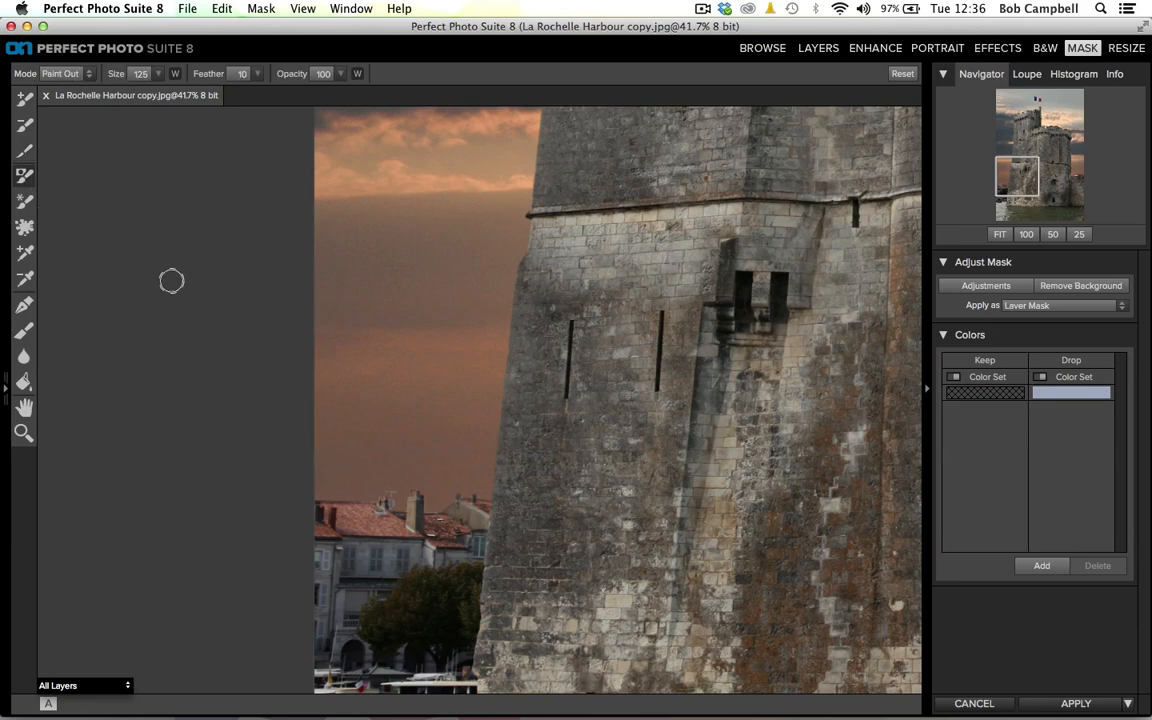
key(bracketleft)
key(bracketleft)
key(bracketleft)
- Refine the mask along the top of the low wall and up the tower's right edge with the refine brush
click(999, 234)
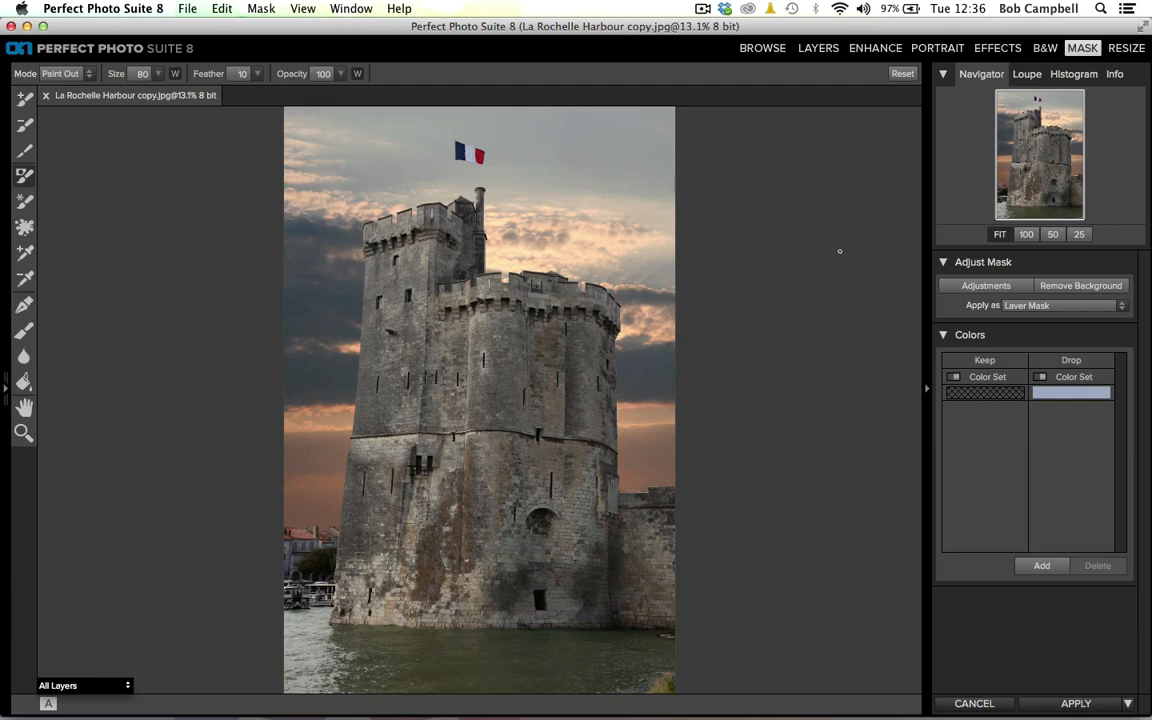
click(22, 432)
drag(595, 399, 680, 528)
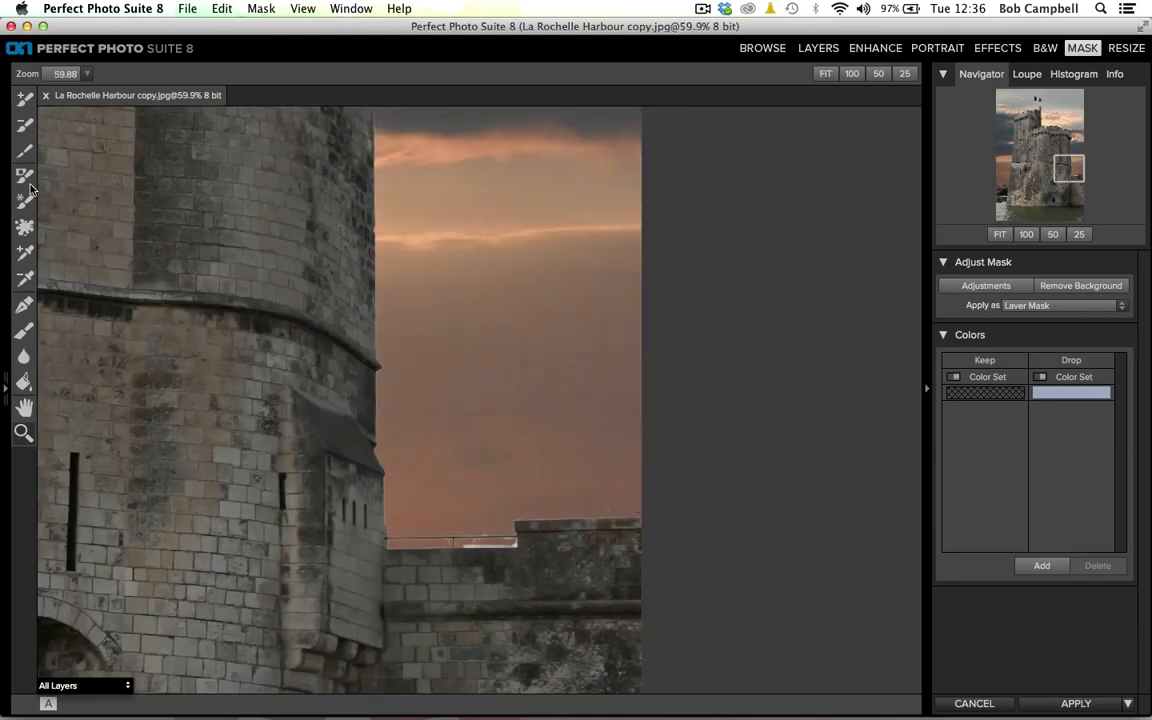
click(23, 151)
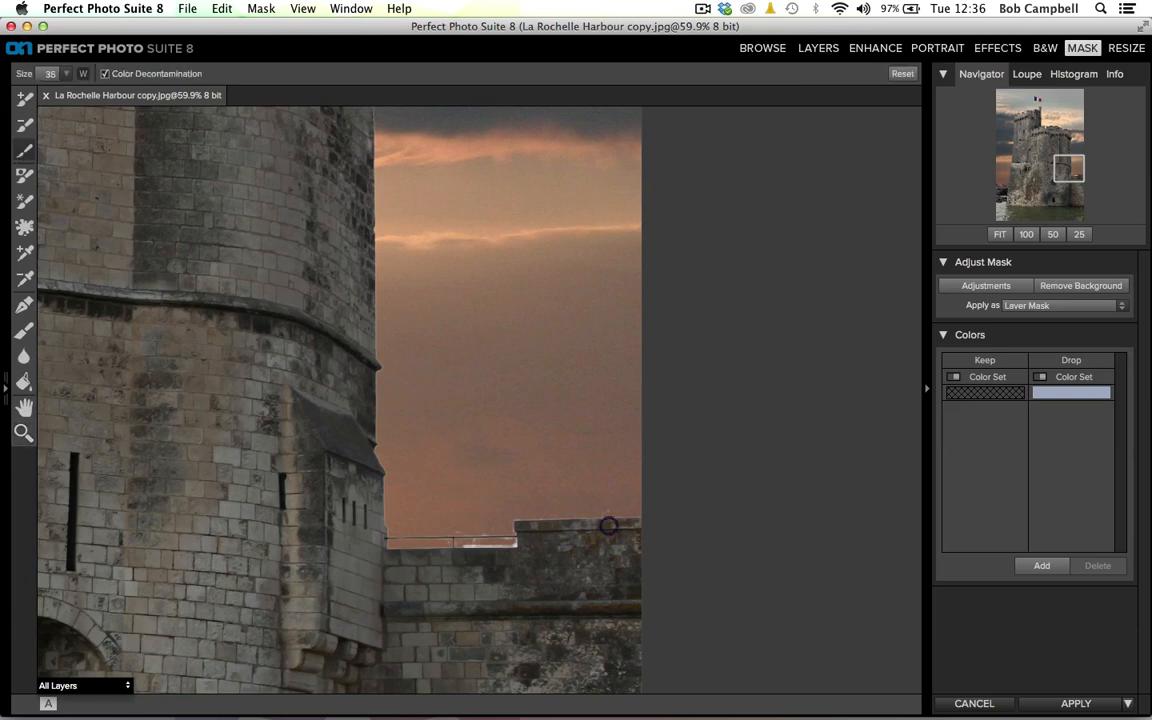
mouse_move(638, 515)
mouse_down()
mouse_move(508, 518)
mouse_move(512, 542)
mouse_move(398, 543)
mouse_move(381, 528)
mouse_move(384, 476)
mouse_up()
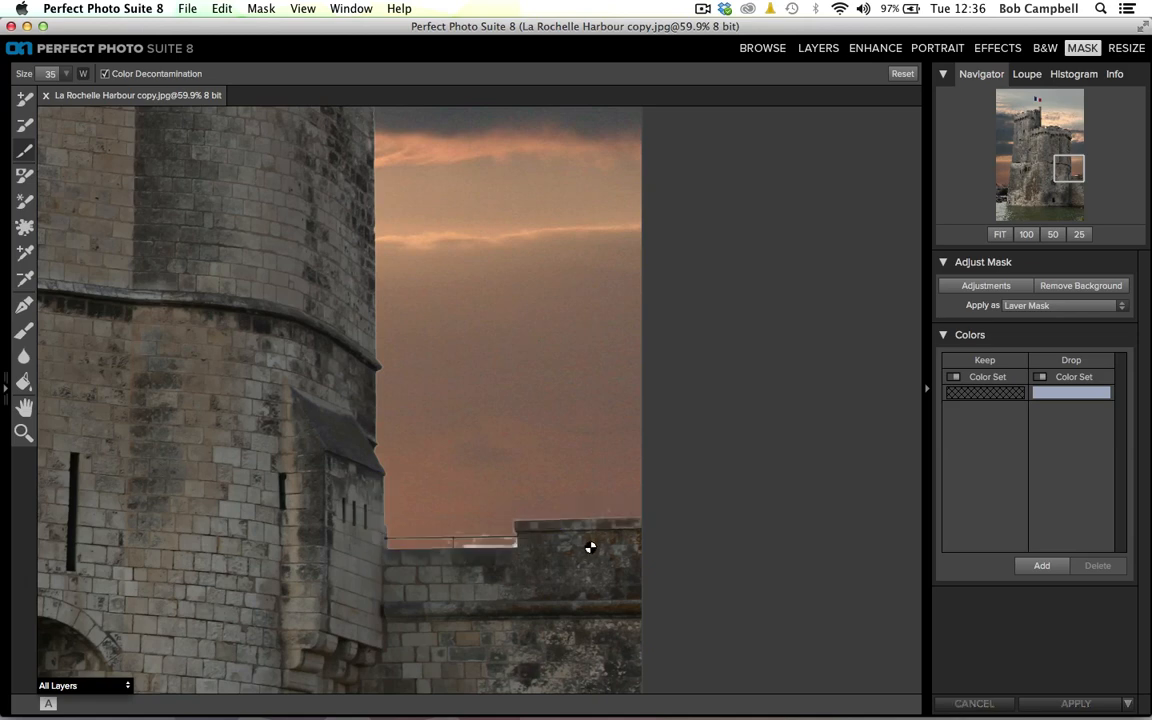
click(383, 464)
drag(383, 464, 372, 124)
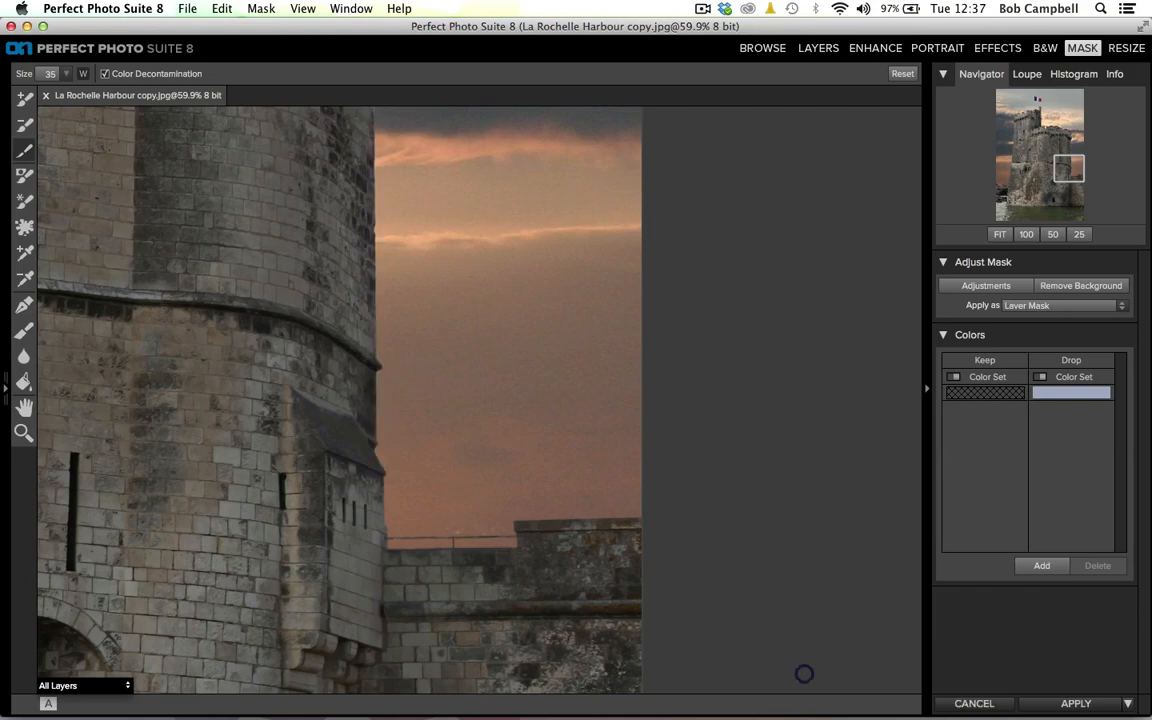
- Refine the mask up the tower's upper right edge and along the battlements, including the outer arrow slits, with the size 35 refine brush
drag(1072, 170, 1071, 140)
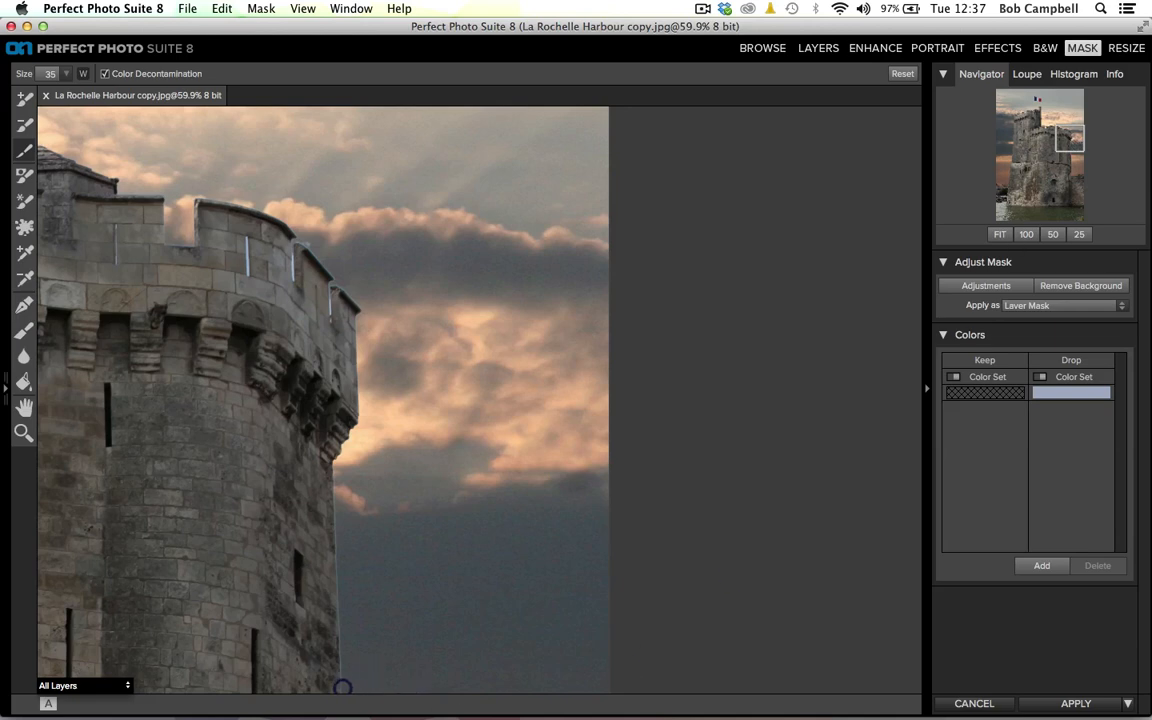
mouse_move(341, 686)
mouse_down()
mouse_move(329, 452)
mouse_move(353, 422)
mouse_move(352, 295)
mouse_move(331, 284)
mouse_move(323, 318)
mouse_up()
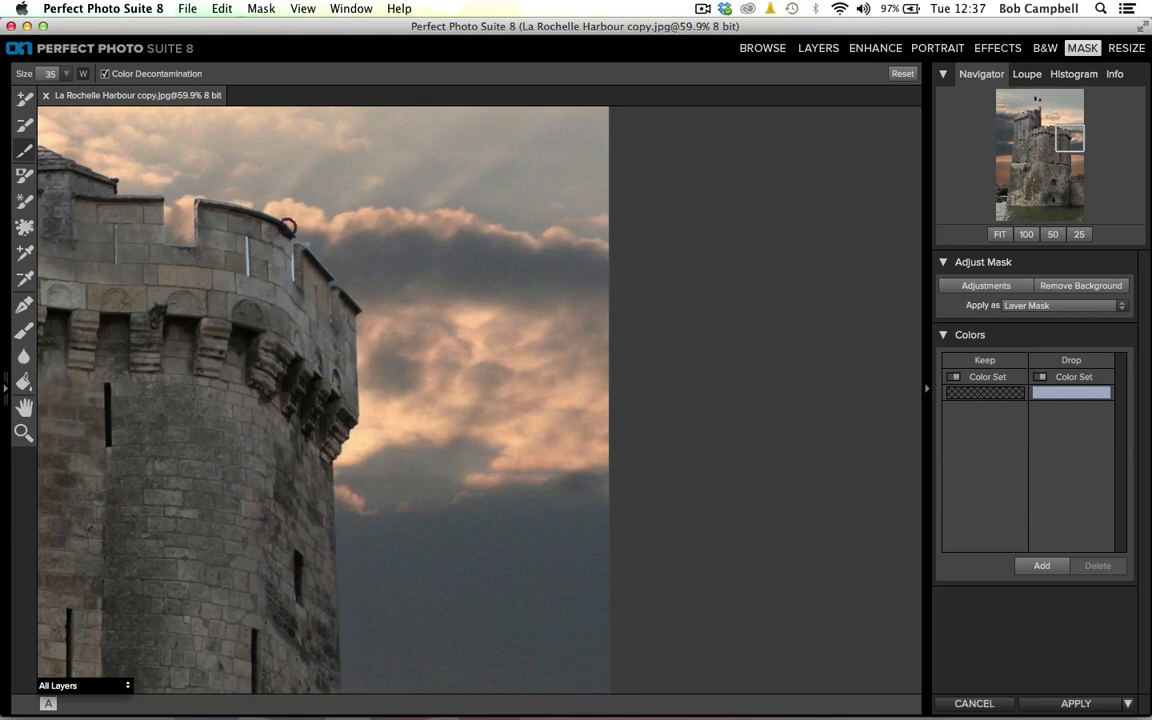
mouse_move(333, 268)
mouse_down()
mouse_move(300, 241)
mouse_move(293, 275)
mouse_up()
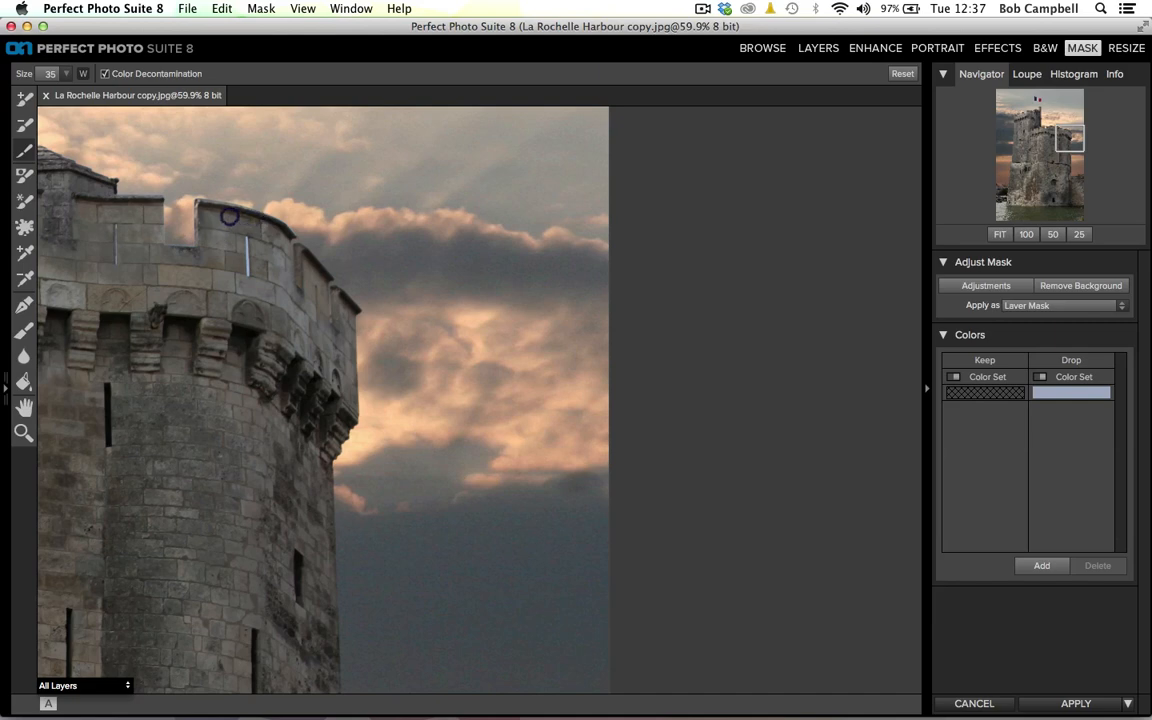
mouse_move(190, 221)
mouse_down()
mouse_move(189, 236)
mouse_move(176, 236)
mouse_move(170, 216)
mouse_up()
- Try to refine the mask over the remaining pale arrow slit in the right battlement, and reduce the refine brush size to 15
click(25, 152)
drag(247, 239, 247, 268)
key(bracketleft)
key(bracketleft)
key(bracketleft)
key(bracketleft)
- Ready the drop brush for the narrow pale arrow slit in the right battlement by reducing its size to 2
click(23, 432)
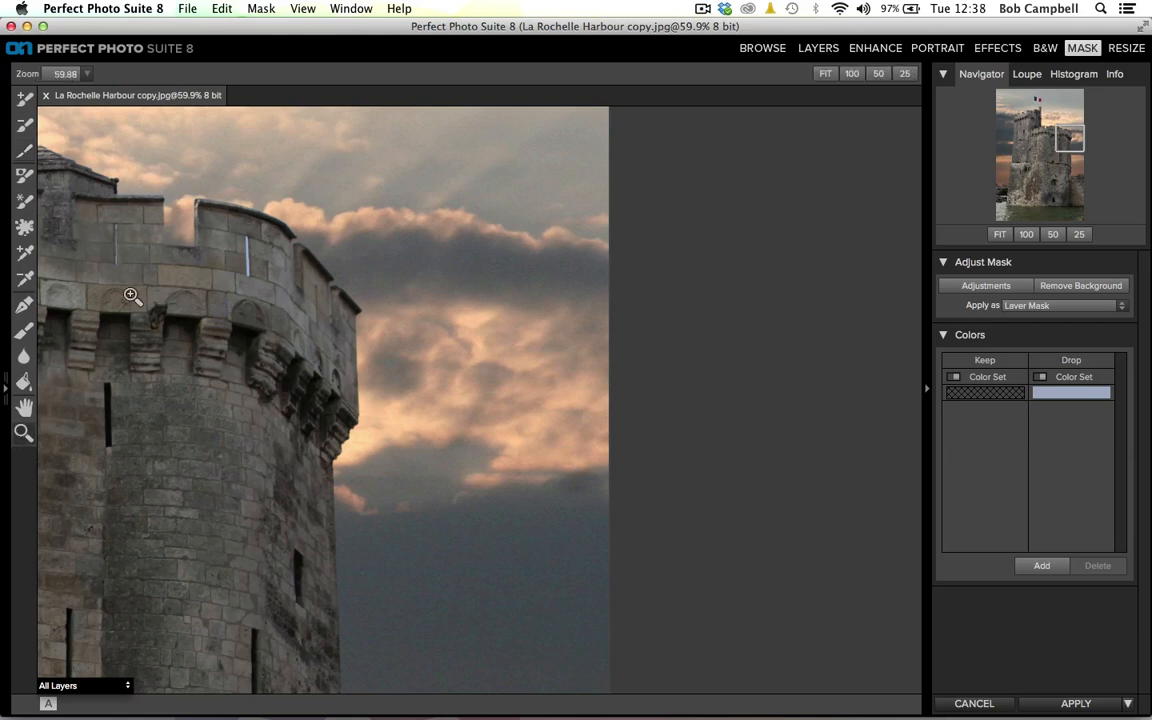
drag(192, 200, 263, 275)
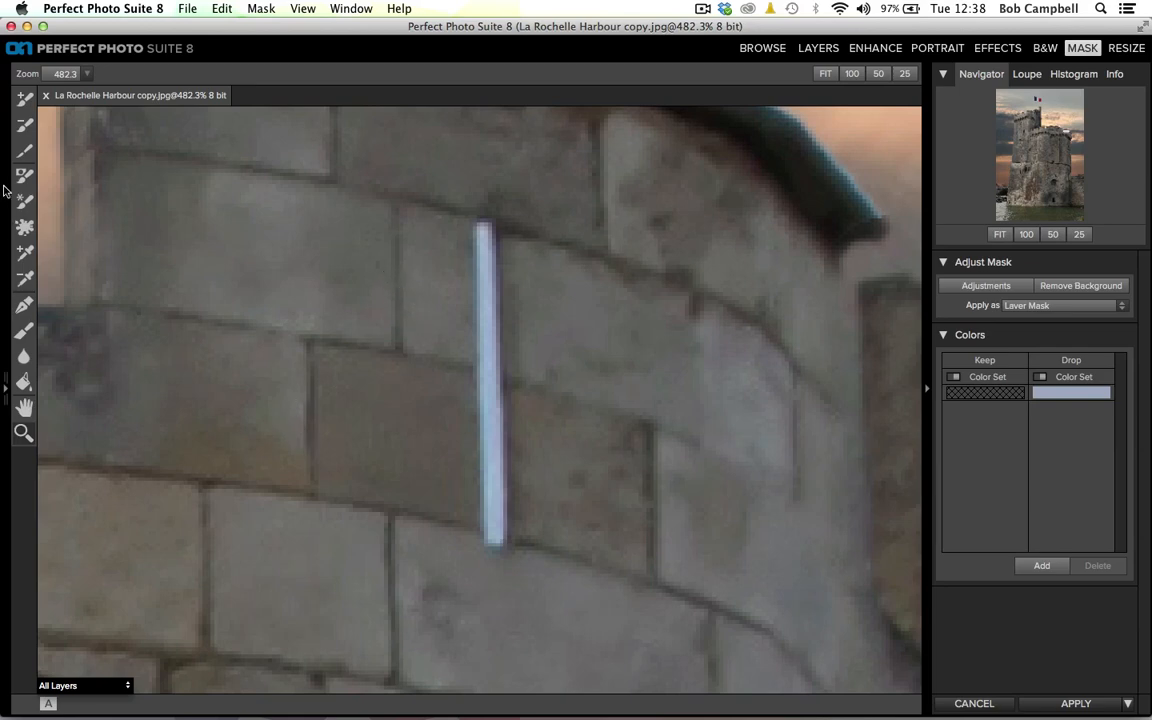
click(25, 126)
key([)
key([)
key([)
key([)
key([)
key([)
key([)
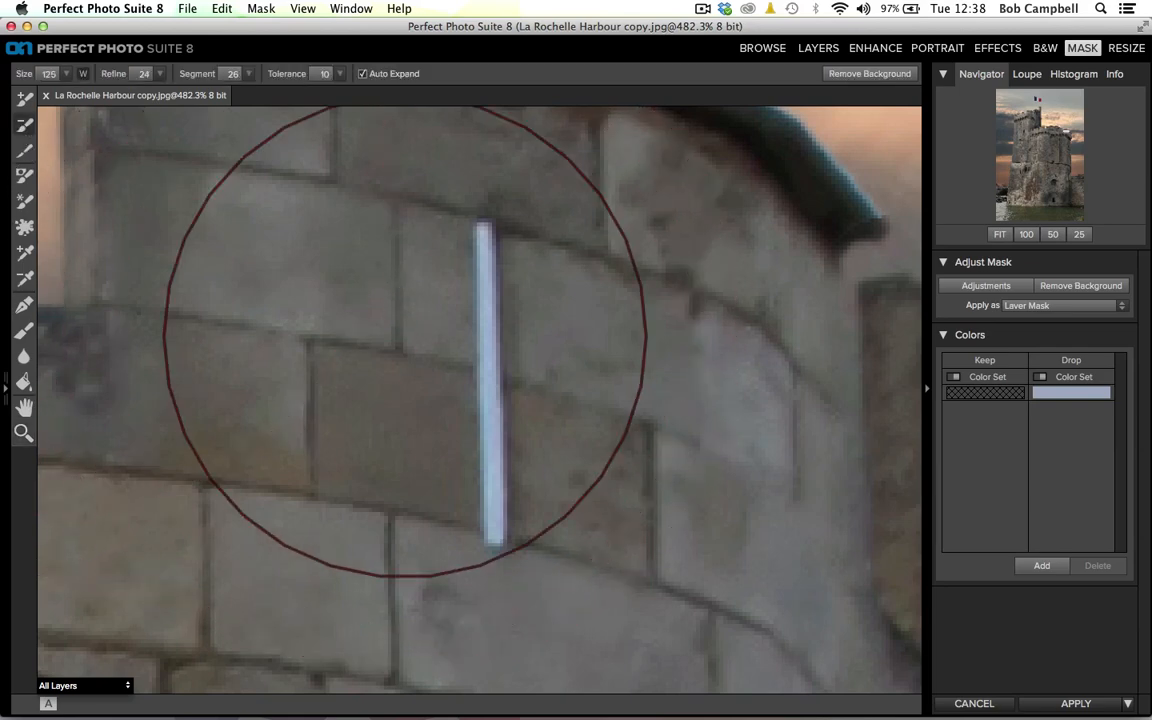
key([)
key([)
key([)
key([)
key([)
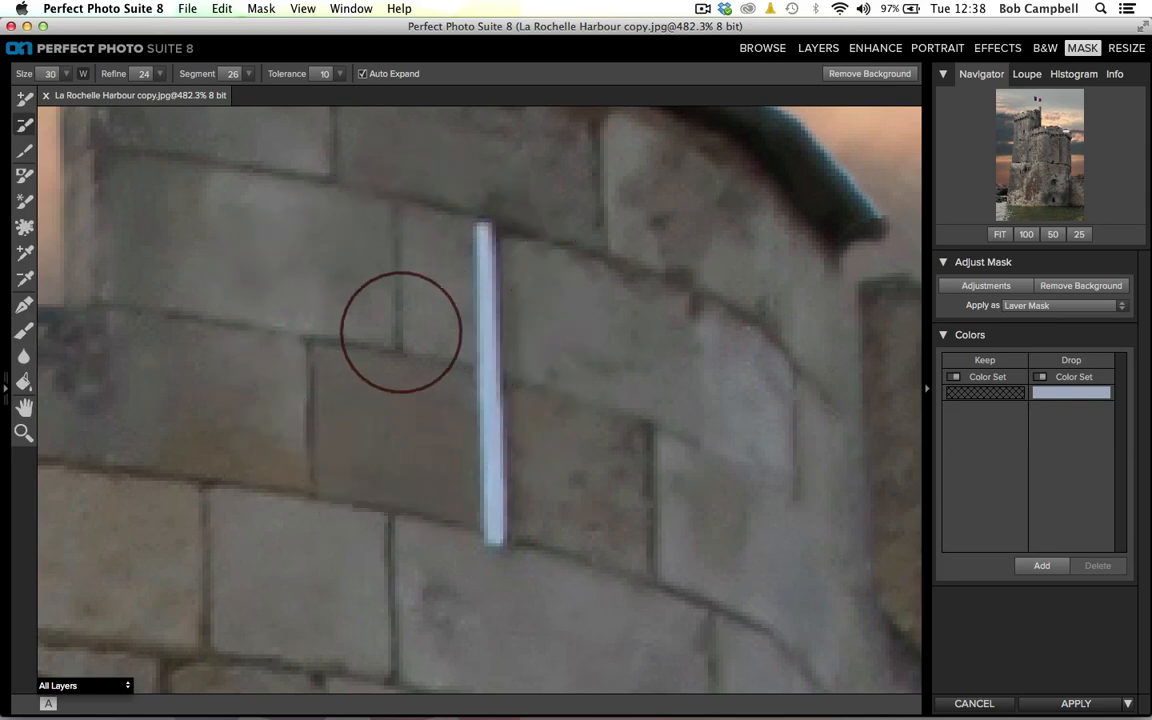
key([)
key([)
key([)
key([)
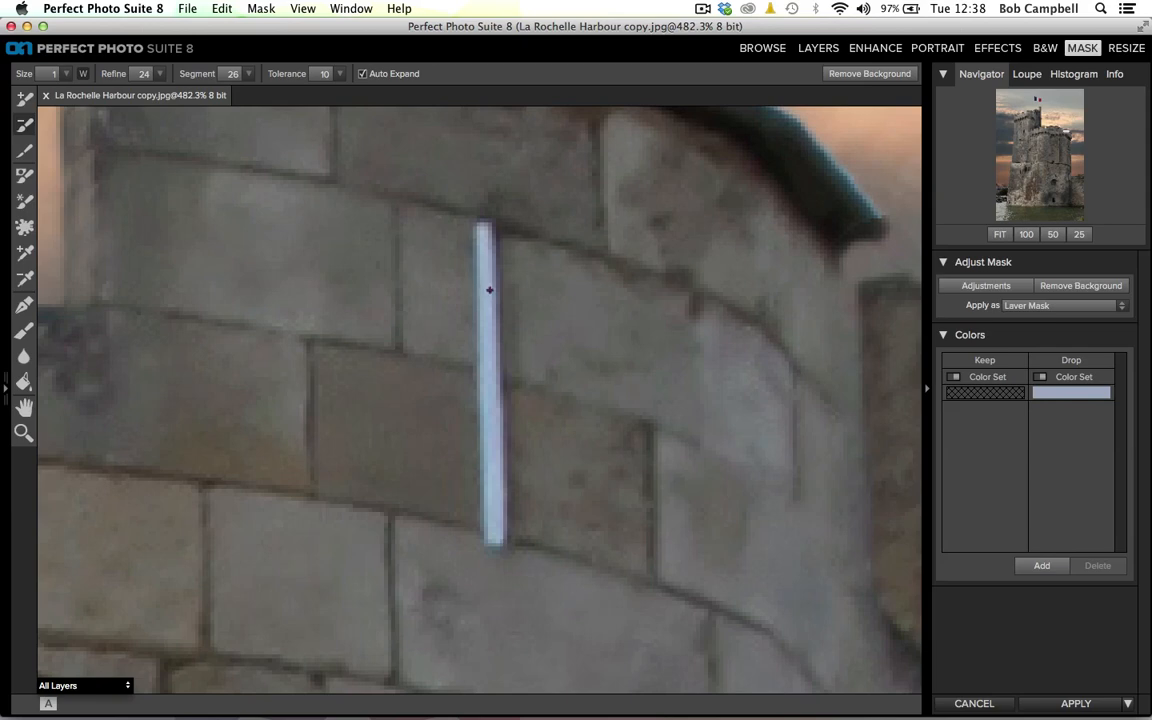
key(bracketright)
key(bracketleft)
key(bracketright)
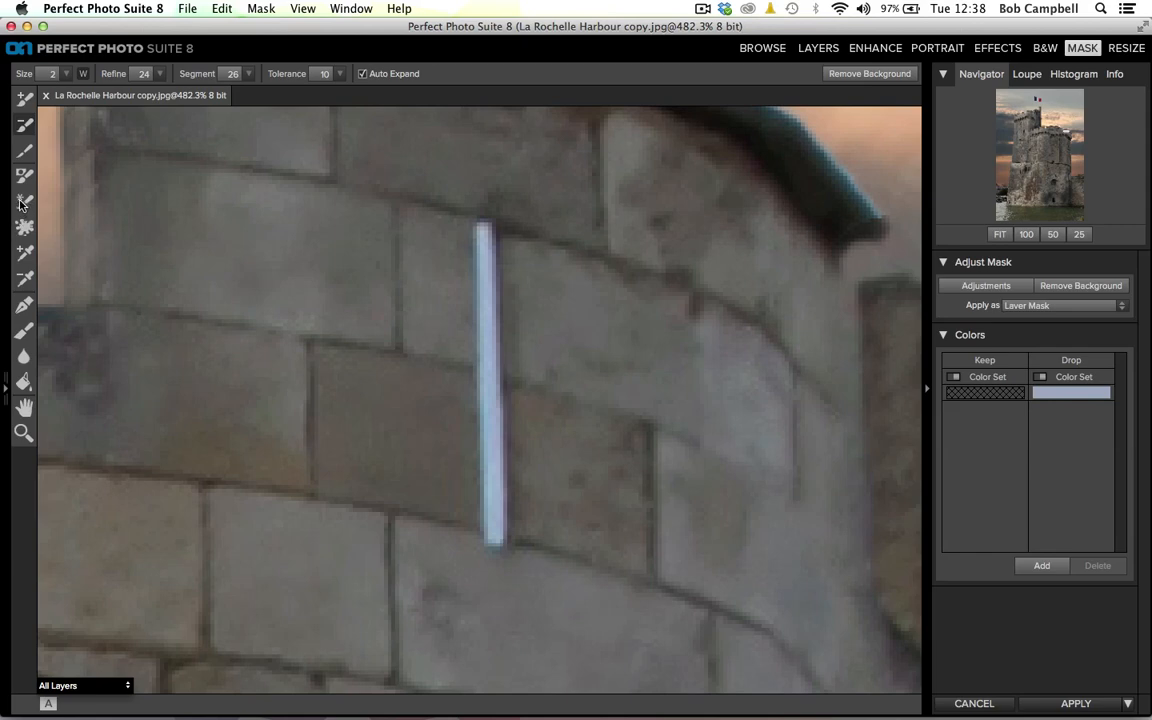
- Sample the slit's pale blue as a drop color and paint the slit out with the Magic Brush at size 45
click(24, 283)
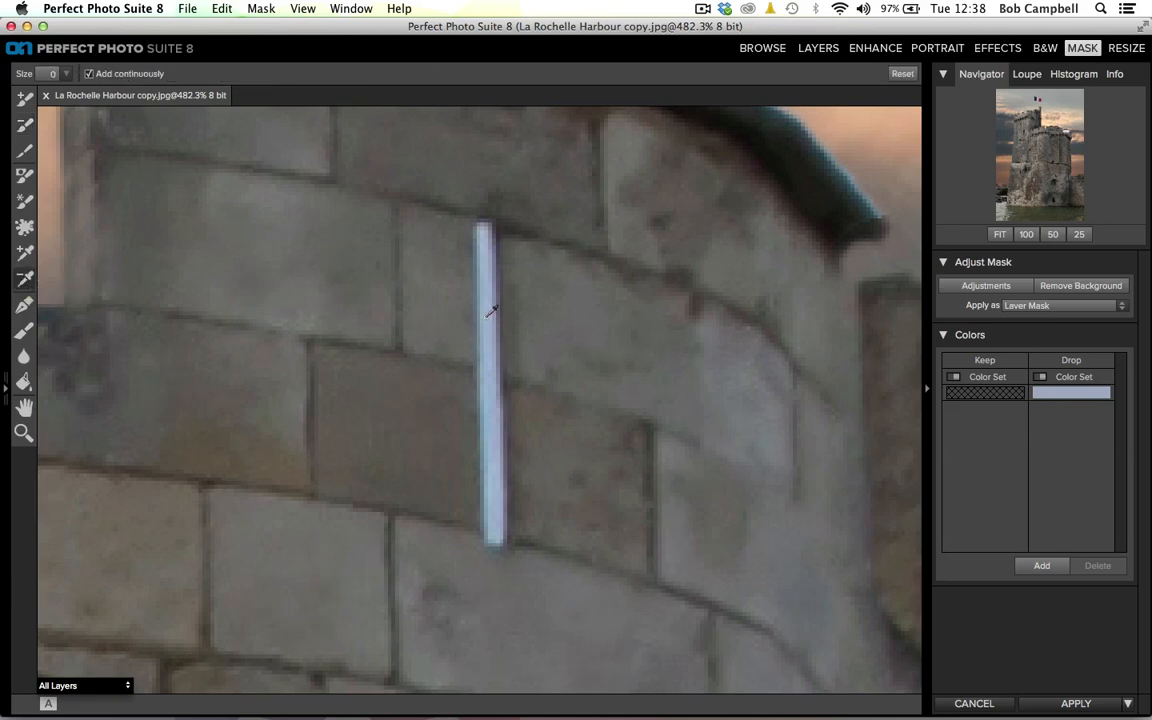
click(490, 311)
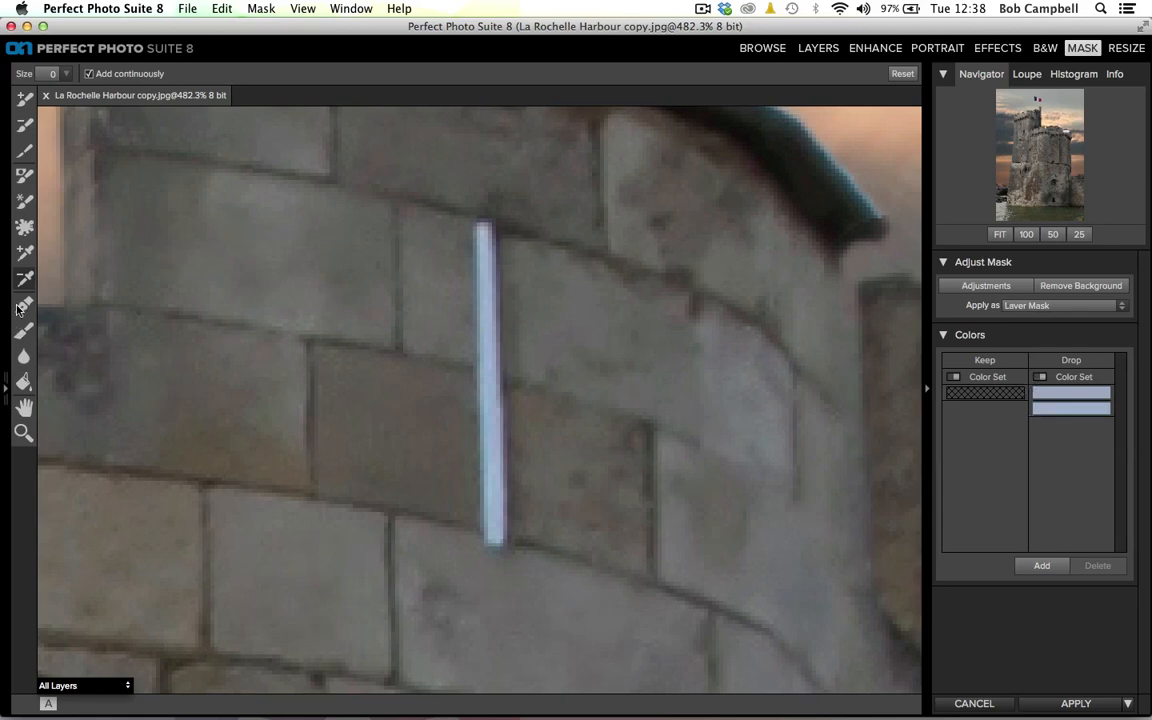
click(24, 177)
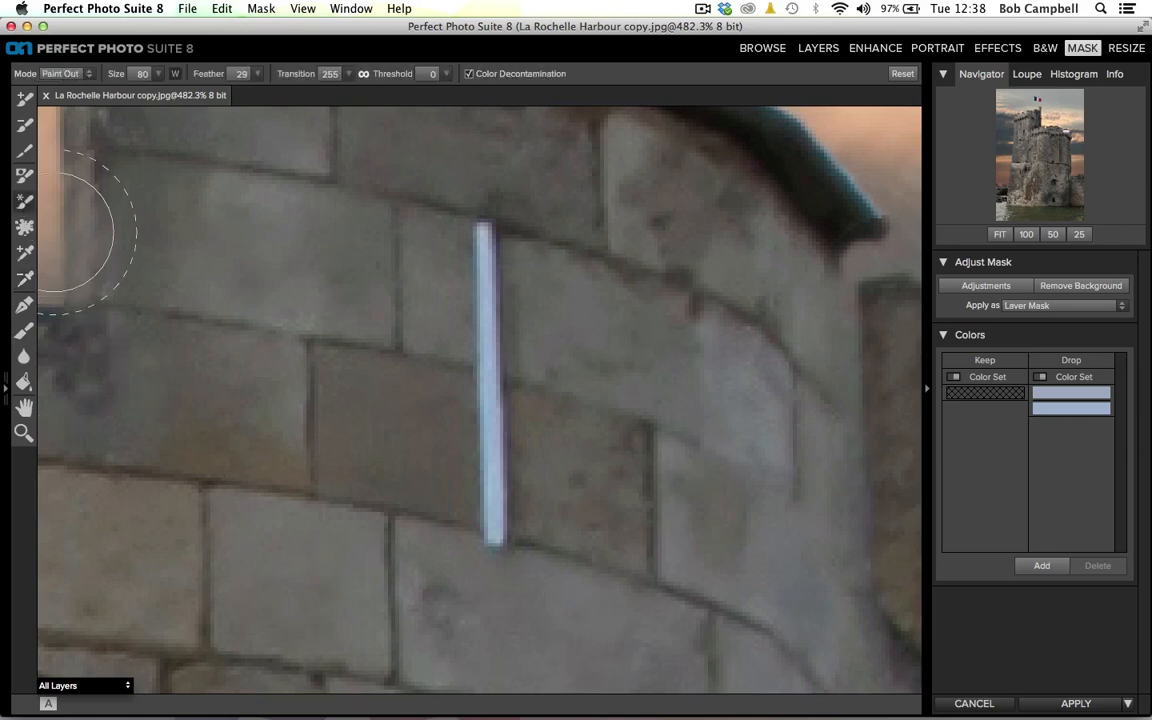
key(bracketleft)
key(bracketleft)
key(bracketleft)
key(bracketleft)
key(bracketleft)
key(bracketleft)
key(bracketleft)
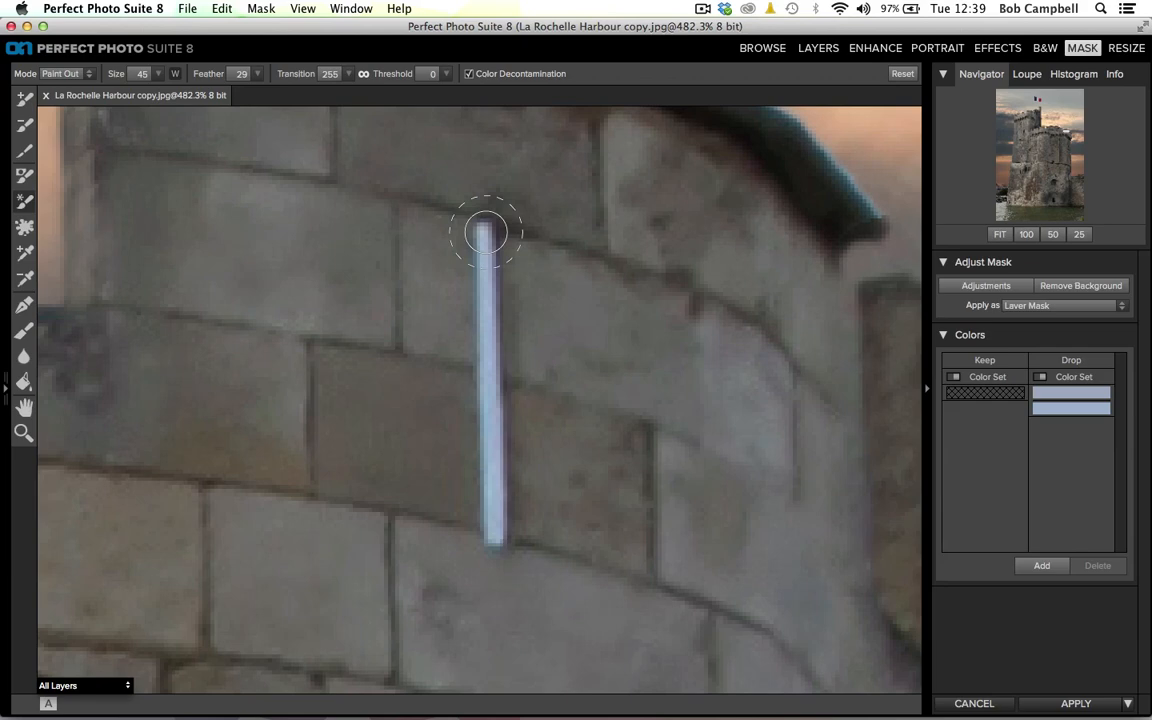
drag(486, 232, 489, 532)
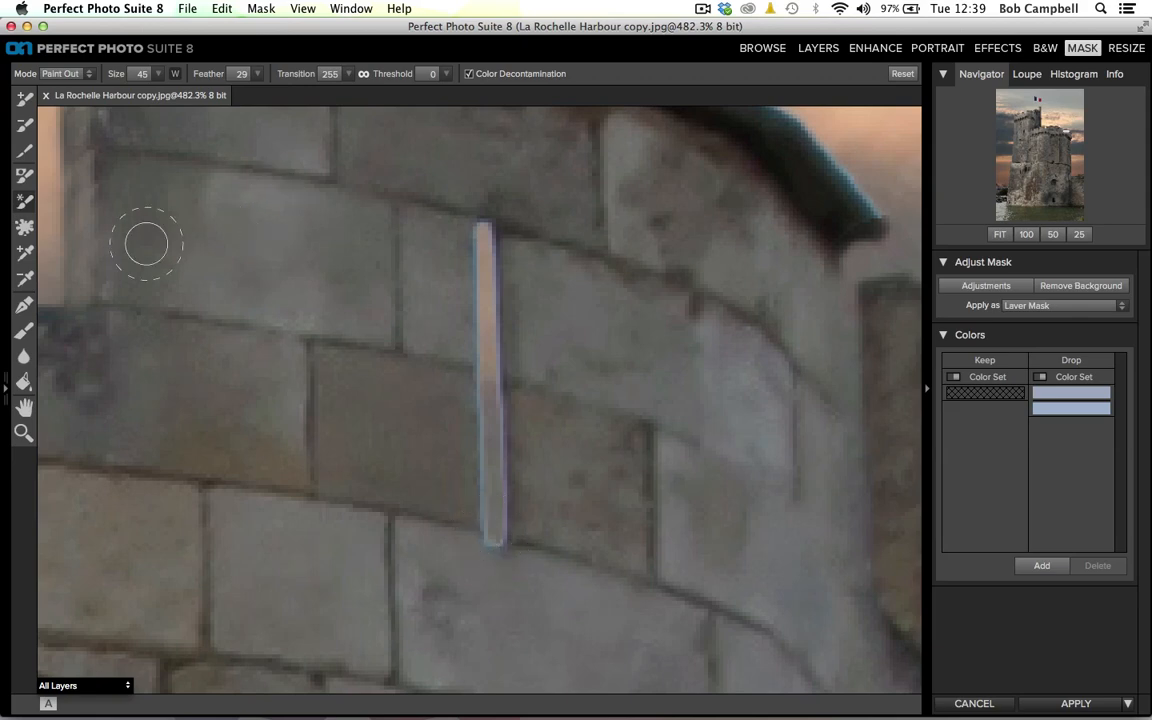
- Refine the arrow slit with the size 15 refine brush and trim its blue fringe using the Chisel tool in Remove mode at size 45
click(27, 164)
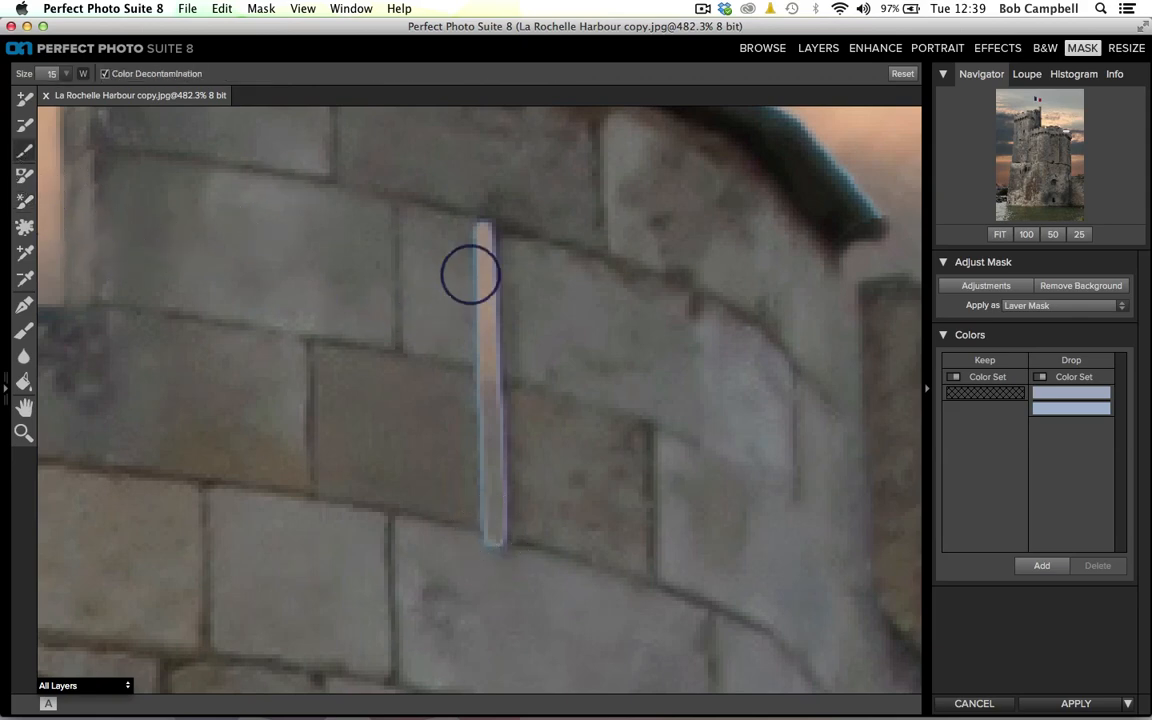
mouse_move(487, 240)
mouse_down()
mouse_move(482, 347)
mouse_move(505, 491)
mouse_move(496, 541)
mouse_move(495, 495)
mouse_up()
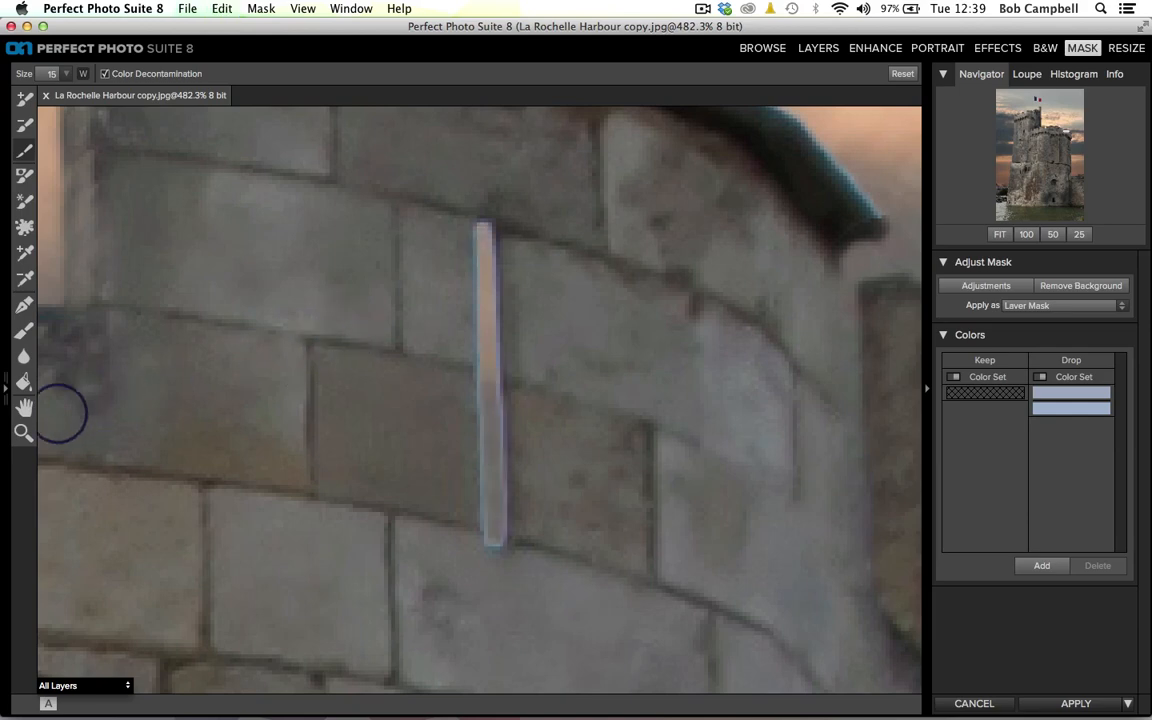
click(22, 352)
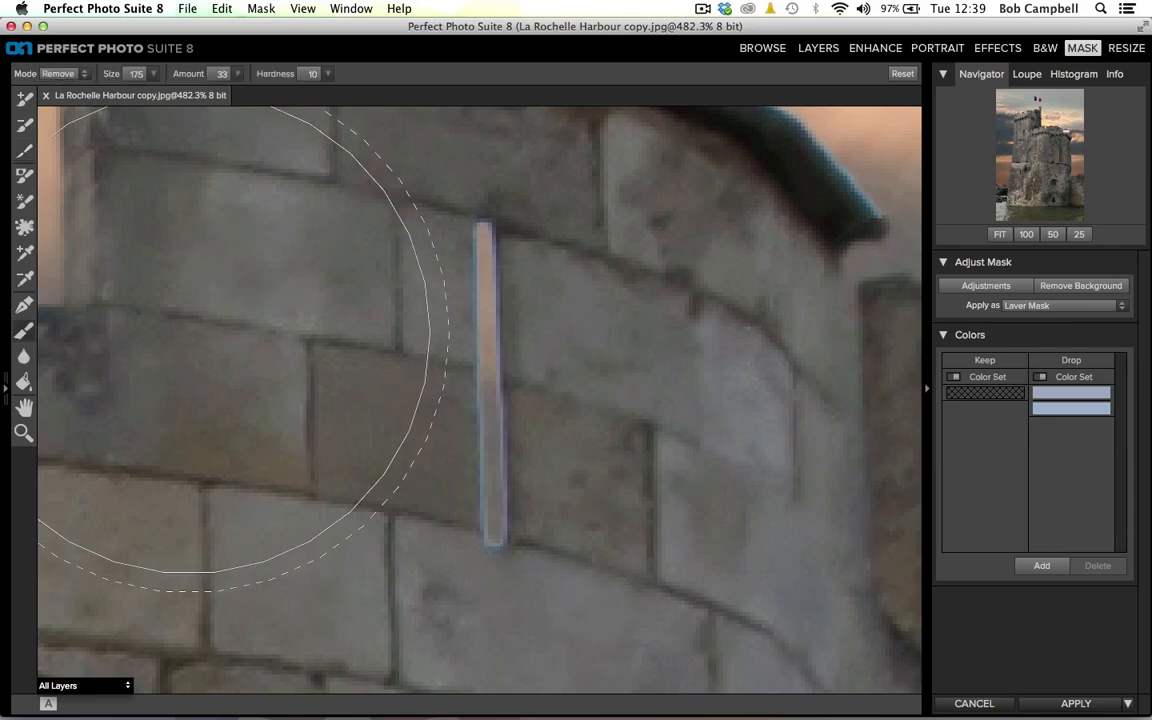
key(bracketleft)
key(bracketleft)
key(bracketleft)
key(bracketleft)
key(bracketleft)
key(bracketleft)
key(bracketleft)
key(bracketleft)
key(bracketleft)
key(bracketleft)
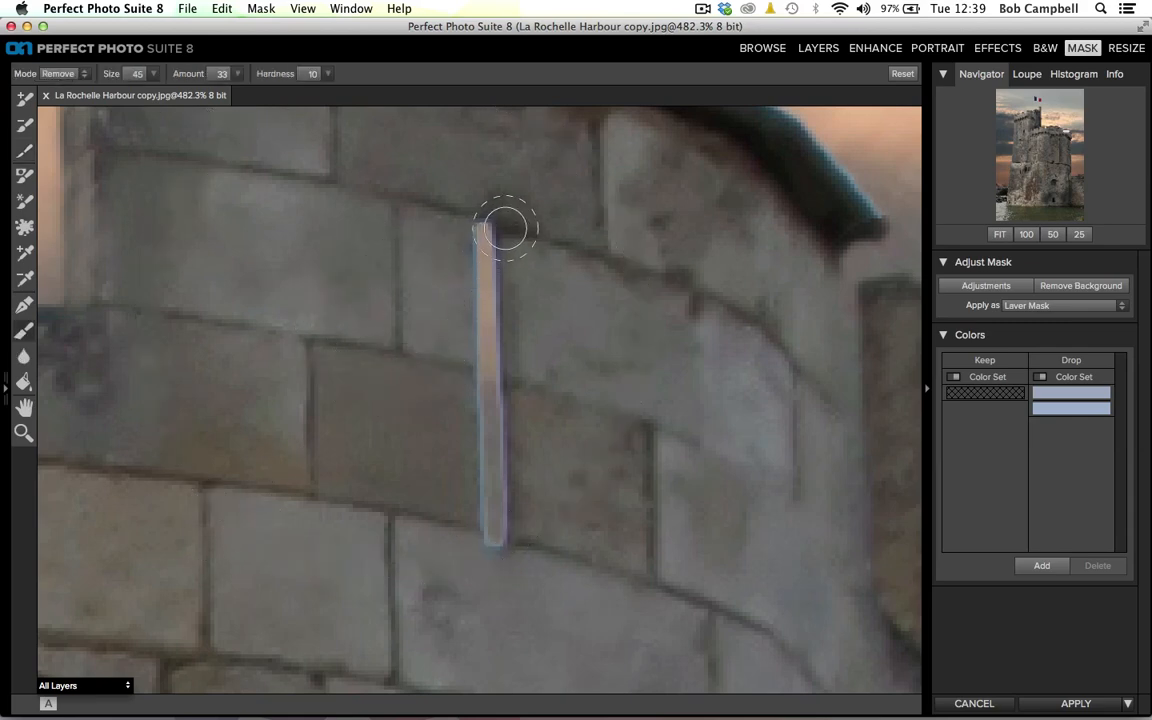
drag(512, 227, 497, 525)
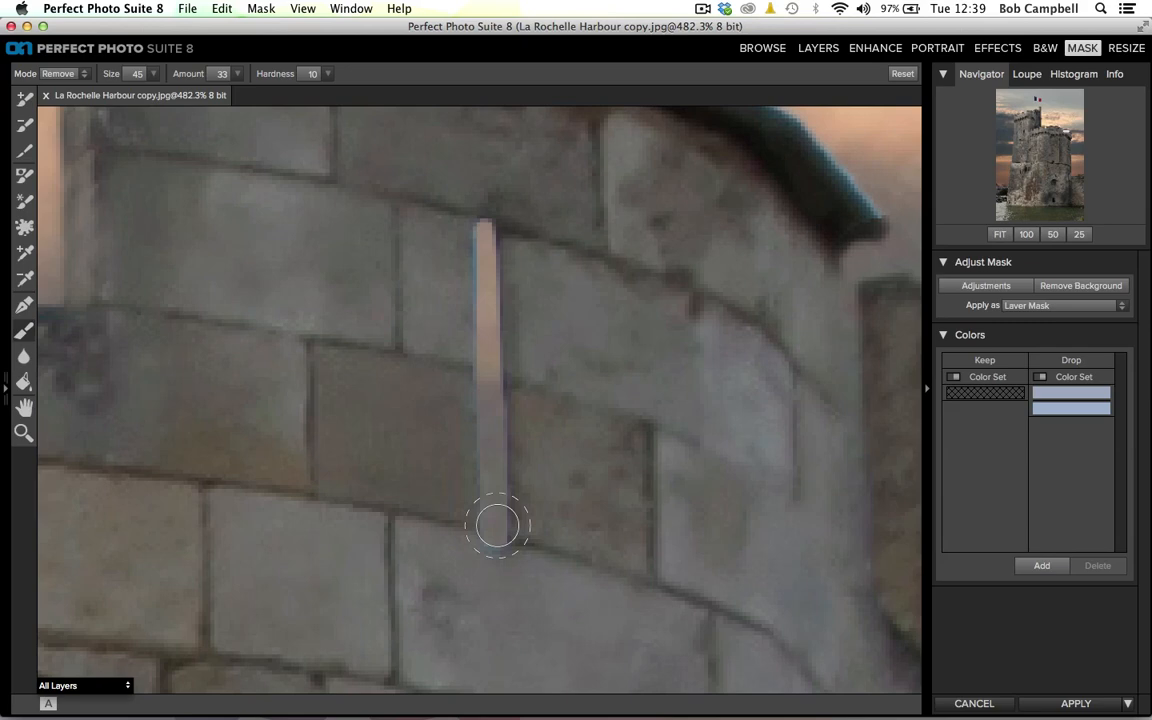
click(486, 240)
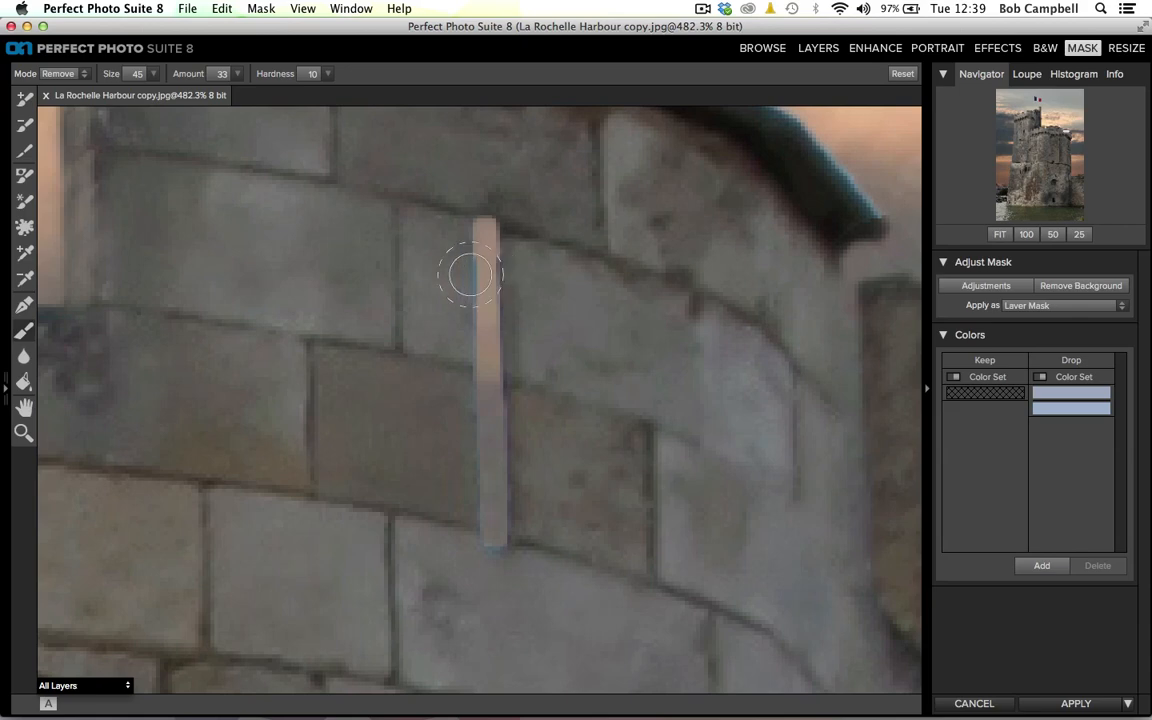
mouse_move(470, 274)
mouse_down()
mouse_move(460, 290)
mouse_move(468, 350)
mouse_up()
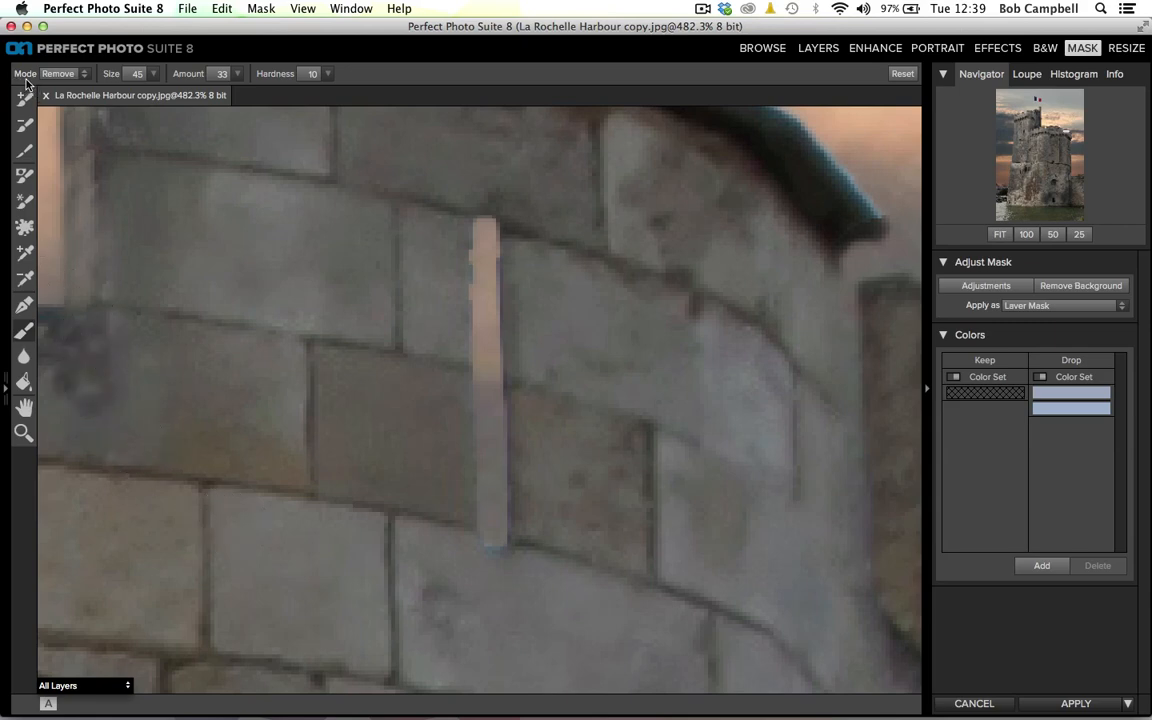
- Switch the Chisel tool to Add mode and reduce its size to 20
click(85, 79)
key(bracketleft)
key(bracketleft)
key(bracketleft)
key(bracketleft)
key(bracketleft)
- Paint out the pale arrow slit left of the central battlement notch with the size 45 Magic Brush, and set the Chisel tool to size 10
click(996, 234)
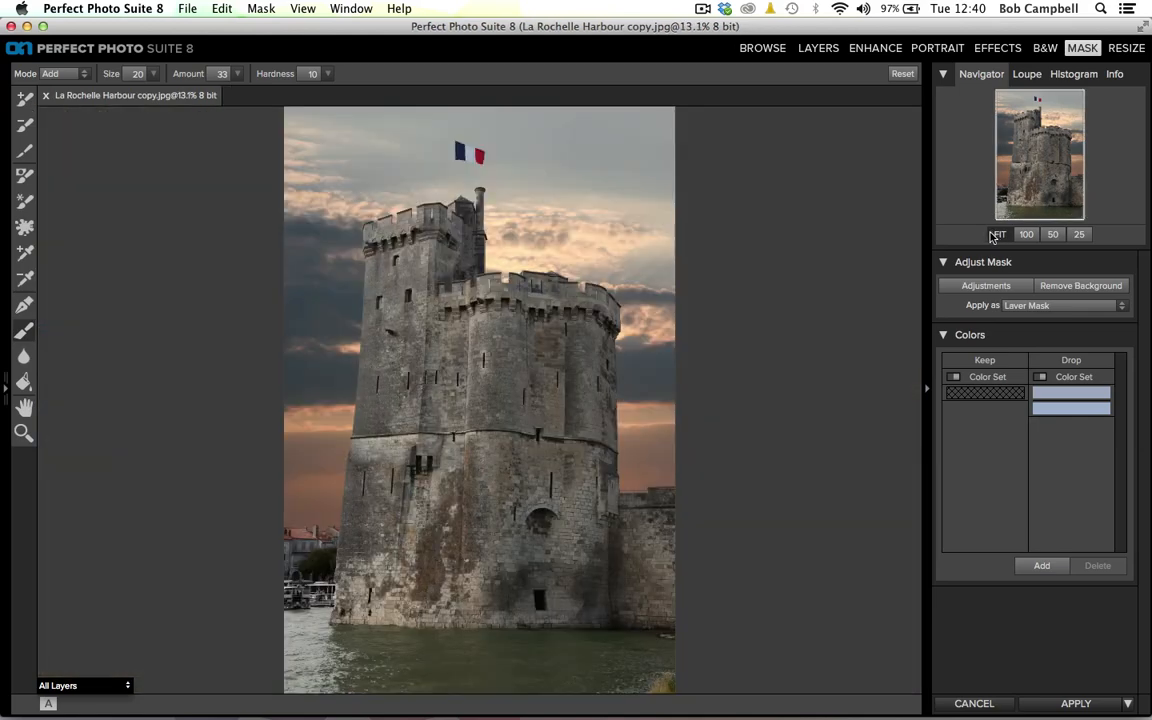
click(23, 432)
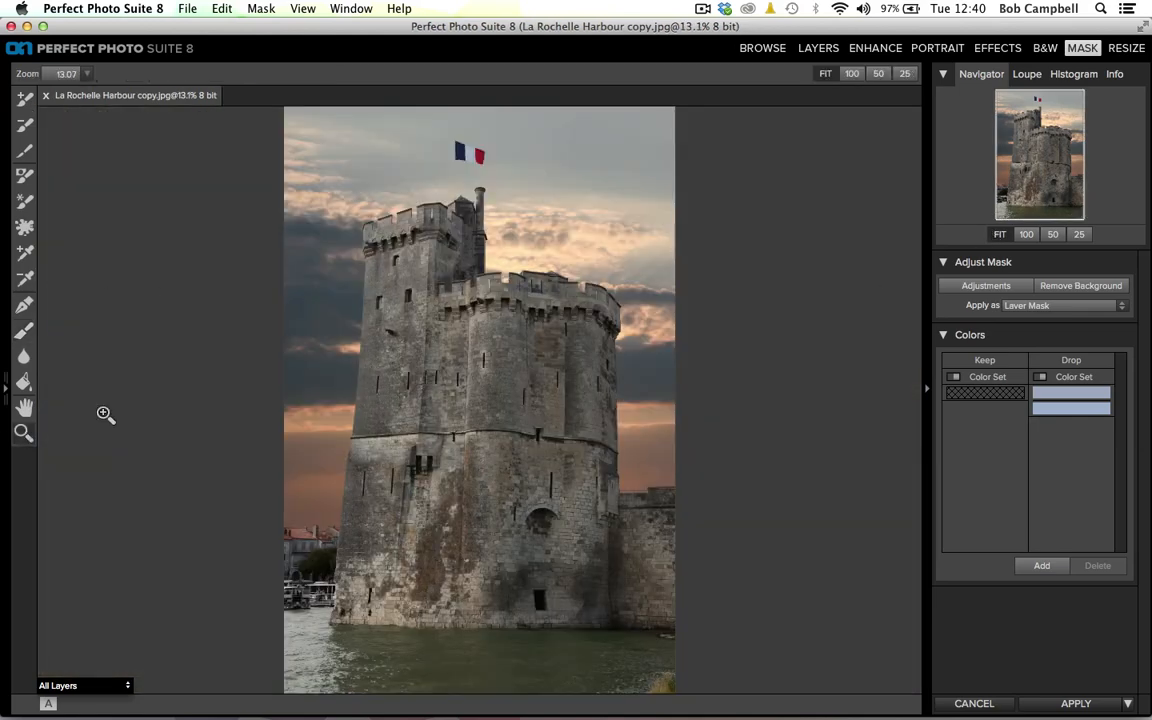
drag(472, 273, 530, 314)
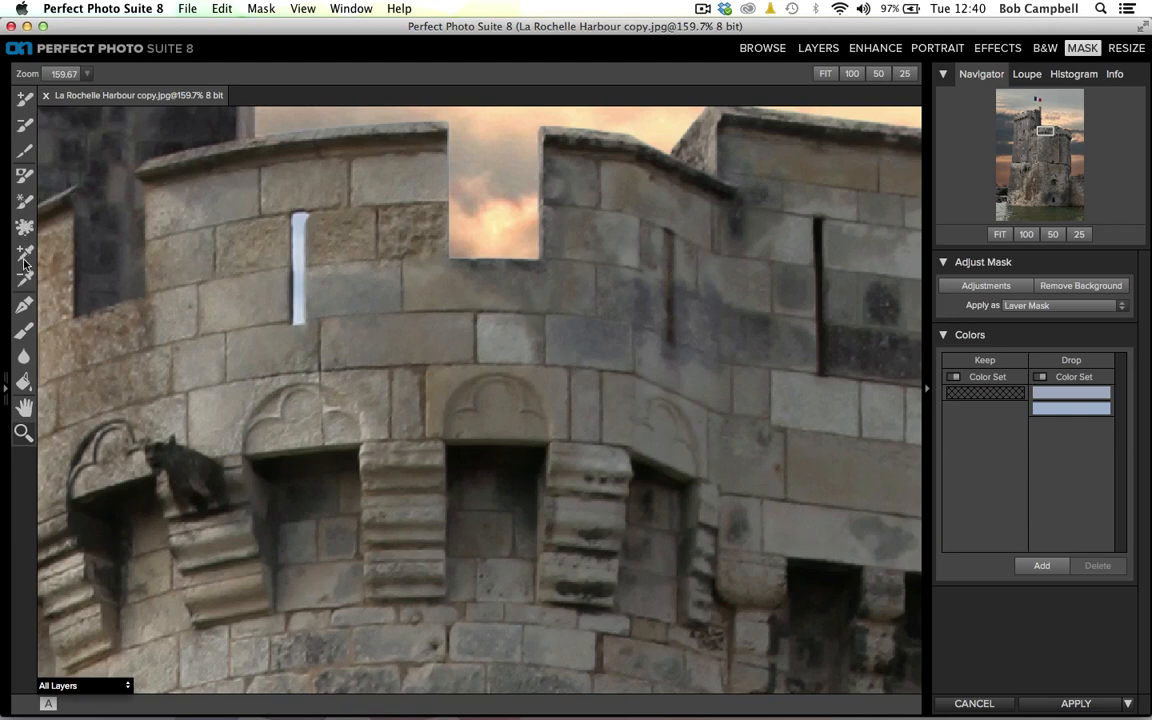
click(23, 180)
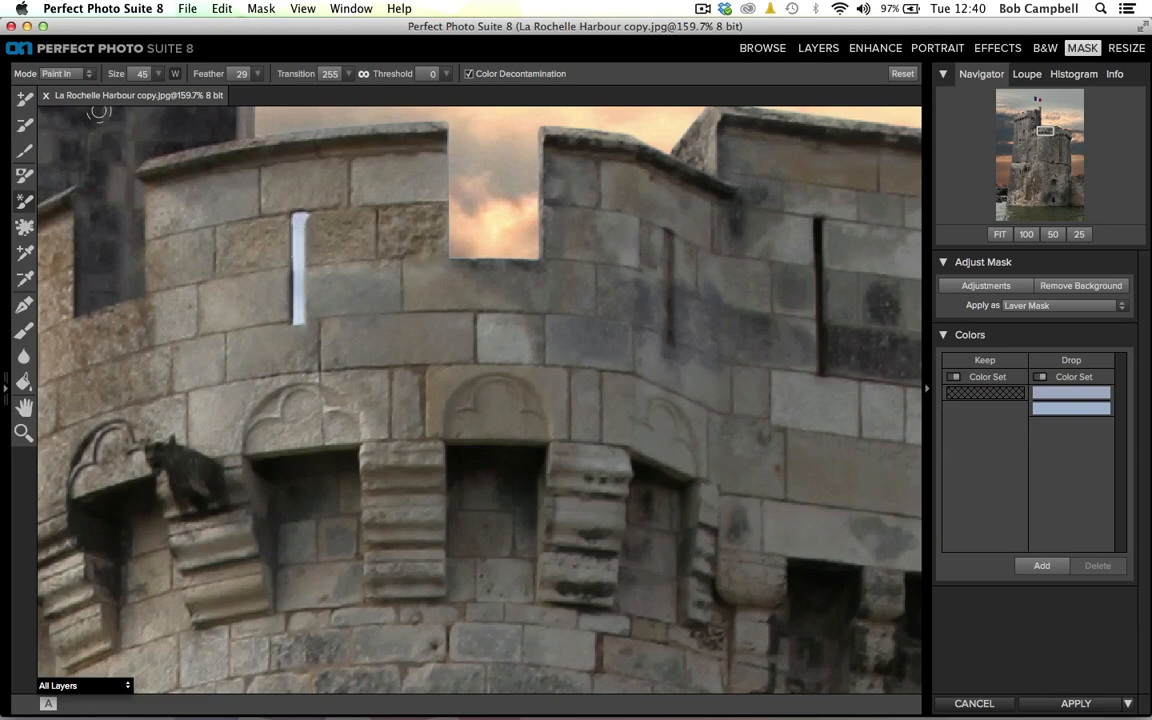
click(78, 73)
click(76, 87)
mouse_move(296, 215)
mouse_down()
mouse_move(288, 287)
mouse_move(285, 271)
mouse_up()
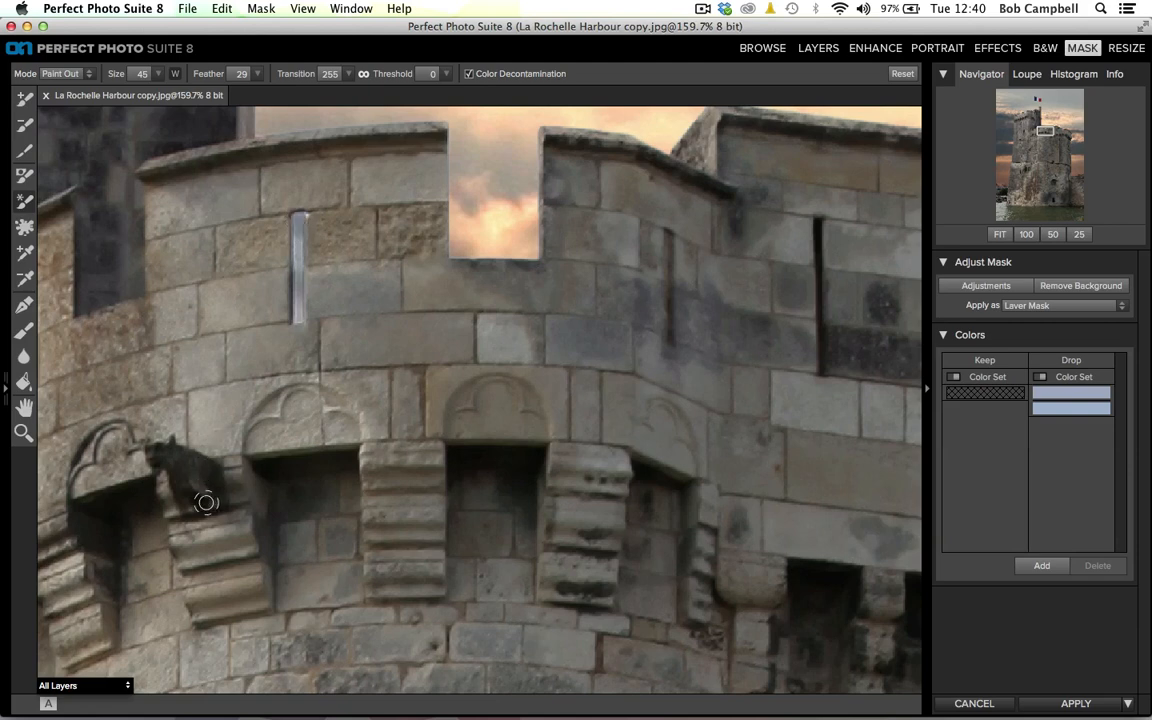
click(23, 331)
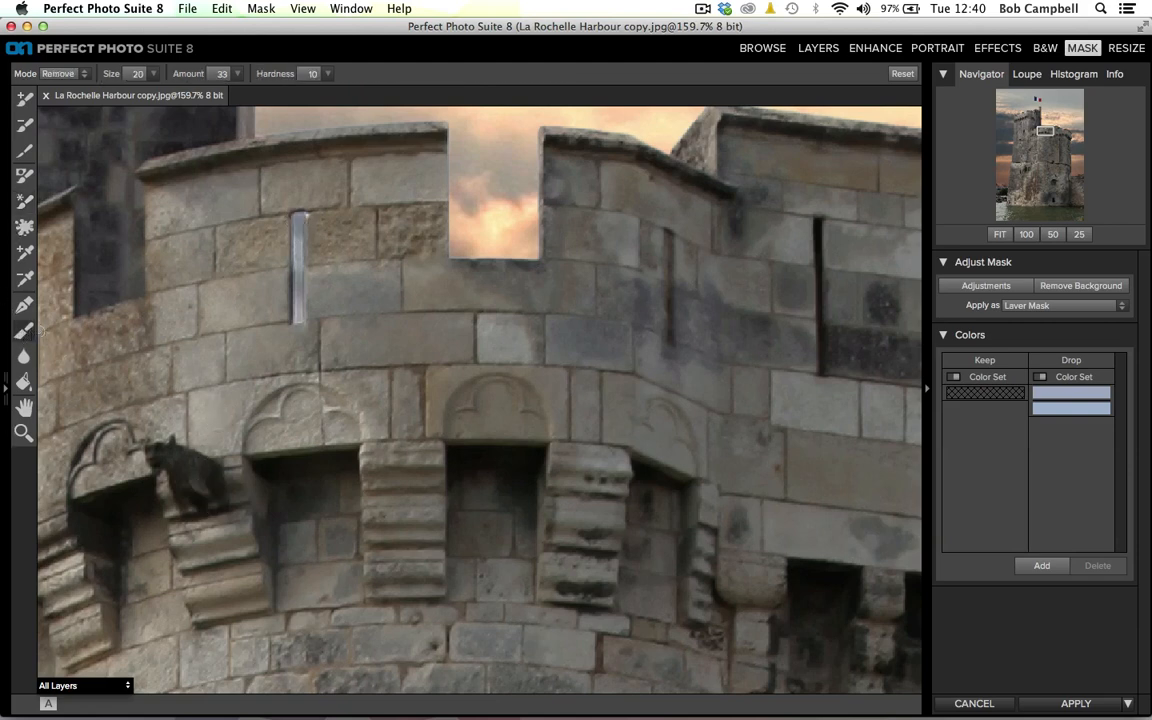
key(bracketleft)
- Refine the mask between the pointed-roof turret and the chimney at brush size 35, and over the upper tower's pale arrow slit at size 30
click(1000, 236)
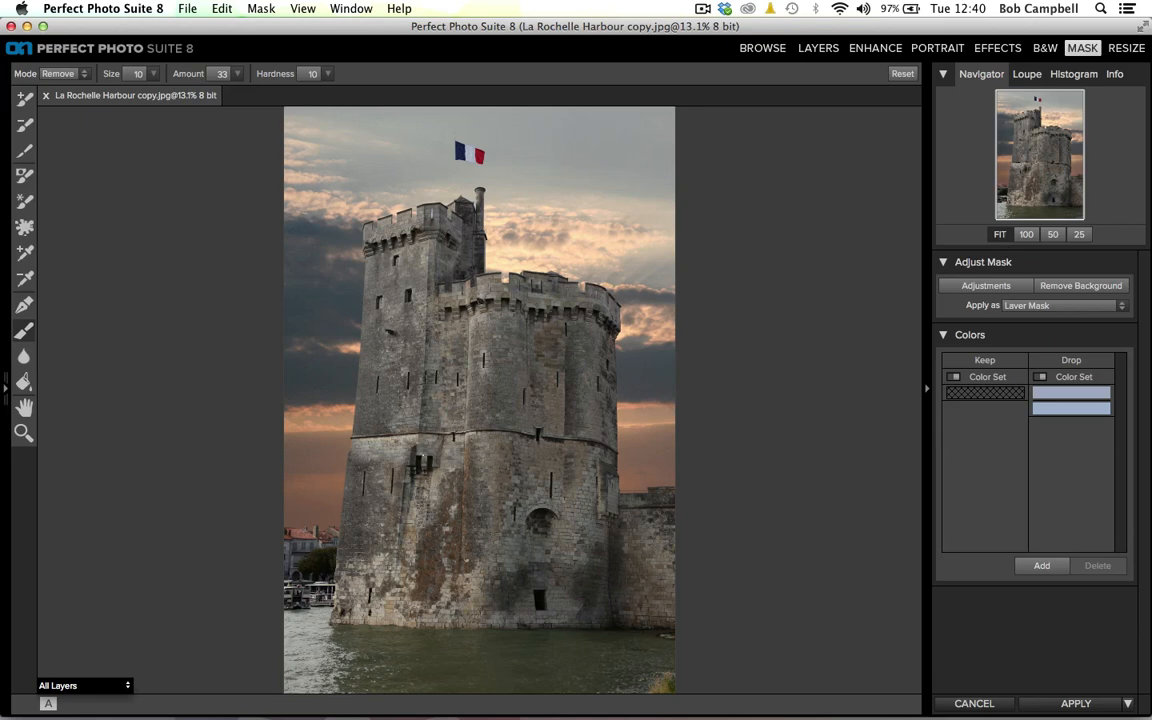
click(22, 432)
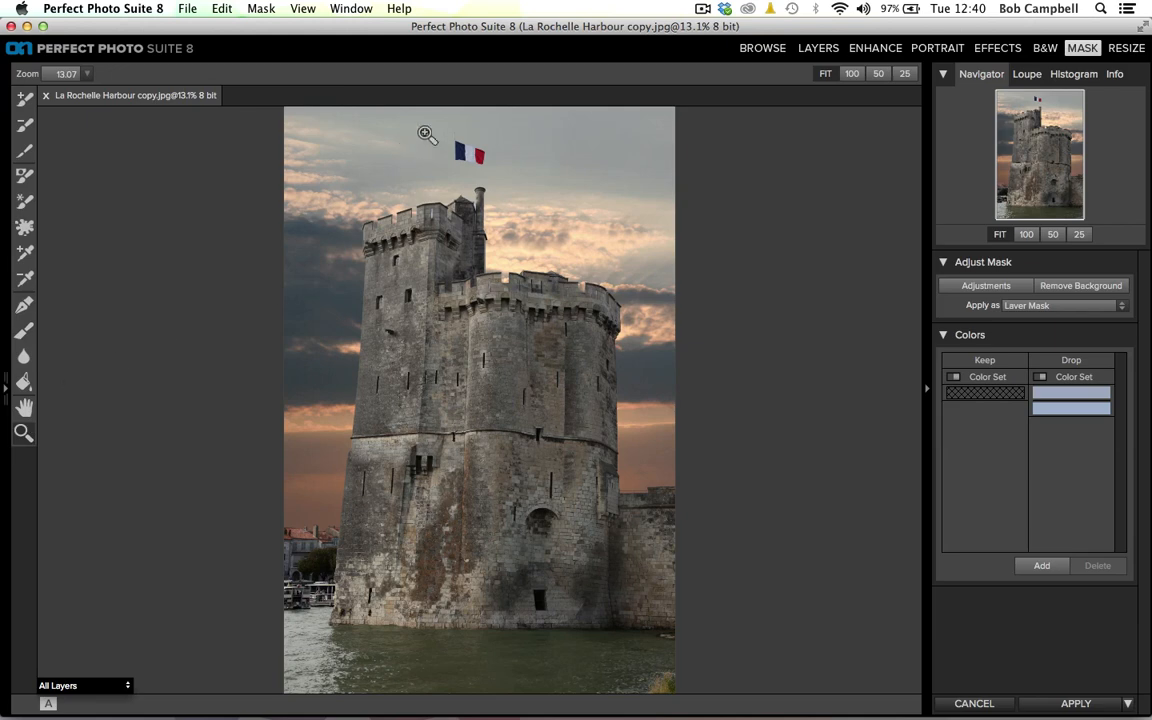
drag(456, 128, 451, 226)
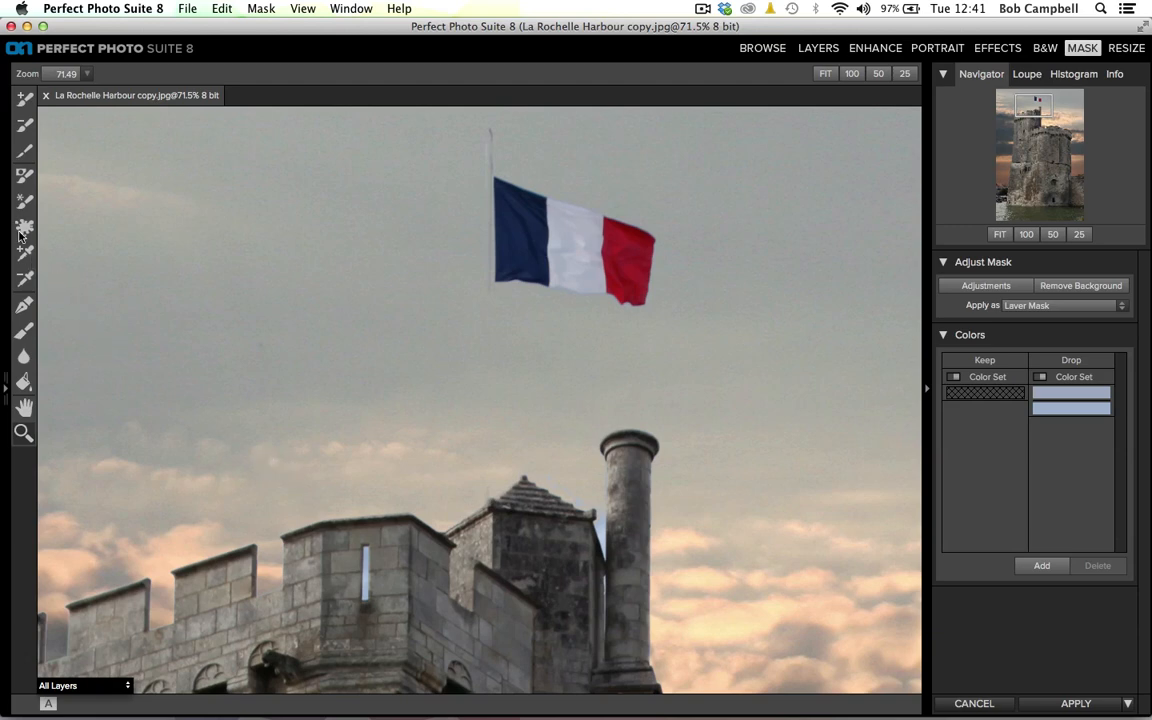
click(22, 152)
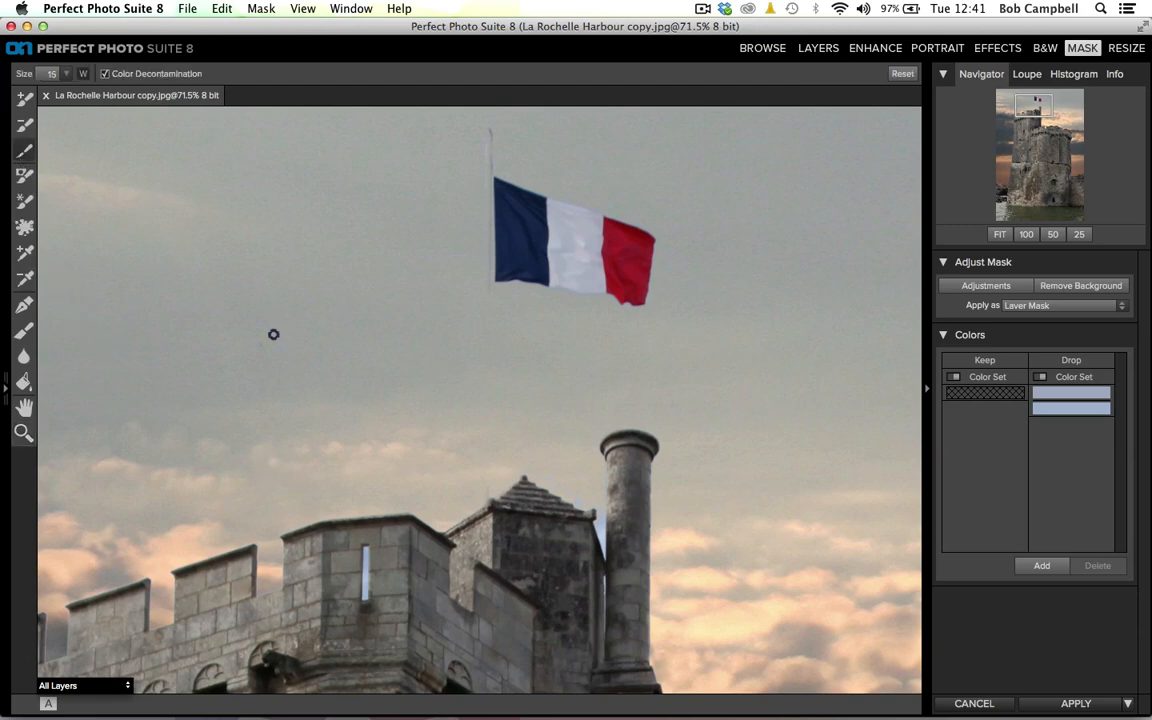
key(bracketright)
key(bracketright)
mouse_move(565, 498)
mouse_down()
mouse_move(605, 514)
mouse_move(604, 556)
mouse_up()
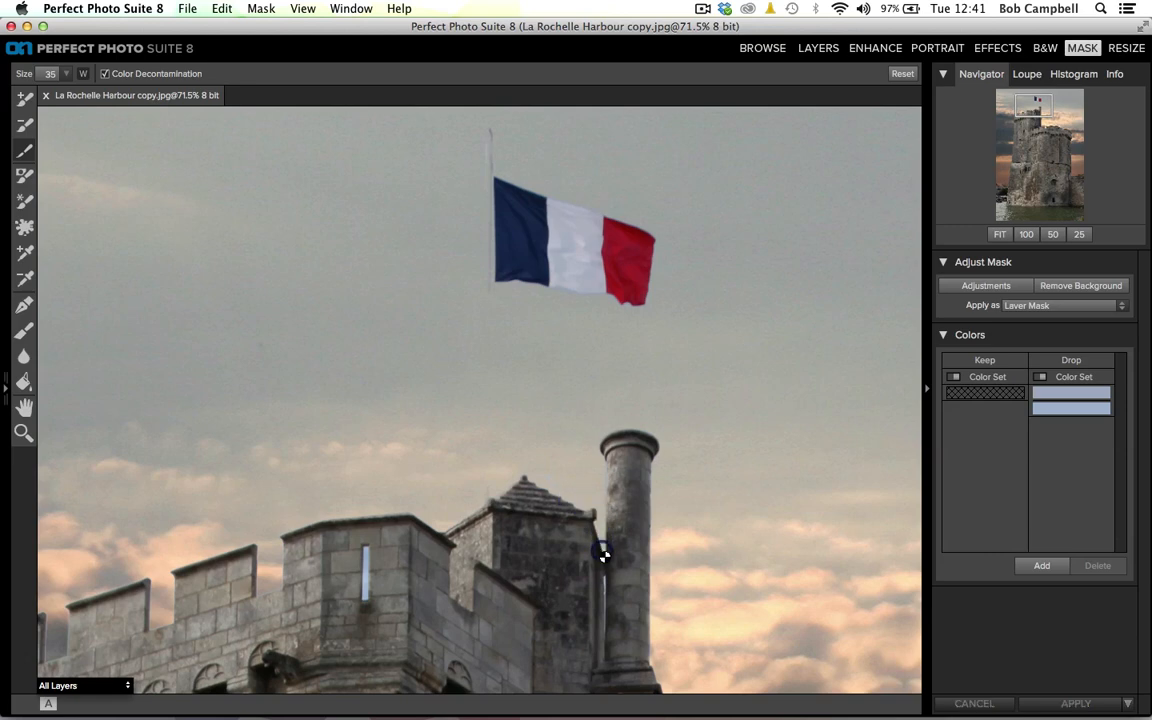
key(bracketleft)
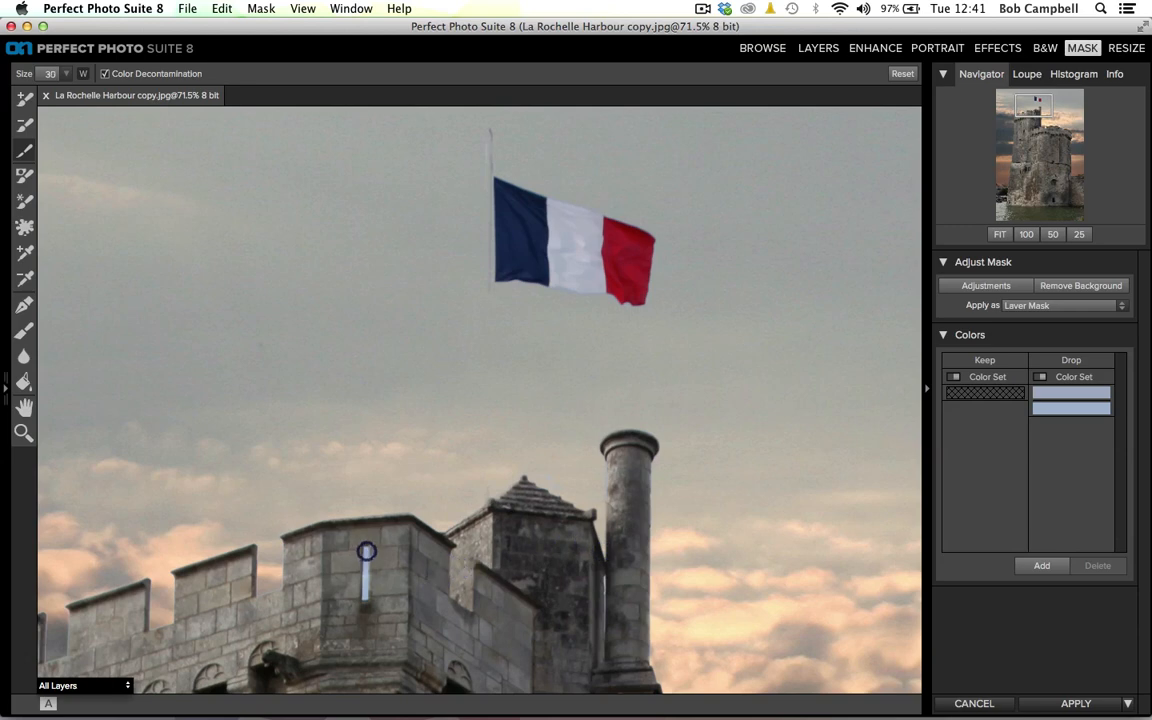
drag(367, 548, 365, 594)
- Paint out the upper tower's pale arrow slit with an enlarged Magic Brush, and switch to the Masking Brush in Paint Out mode at size 80
click(21, 204)
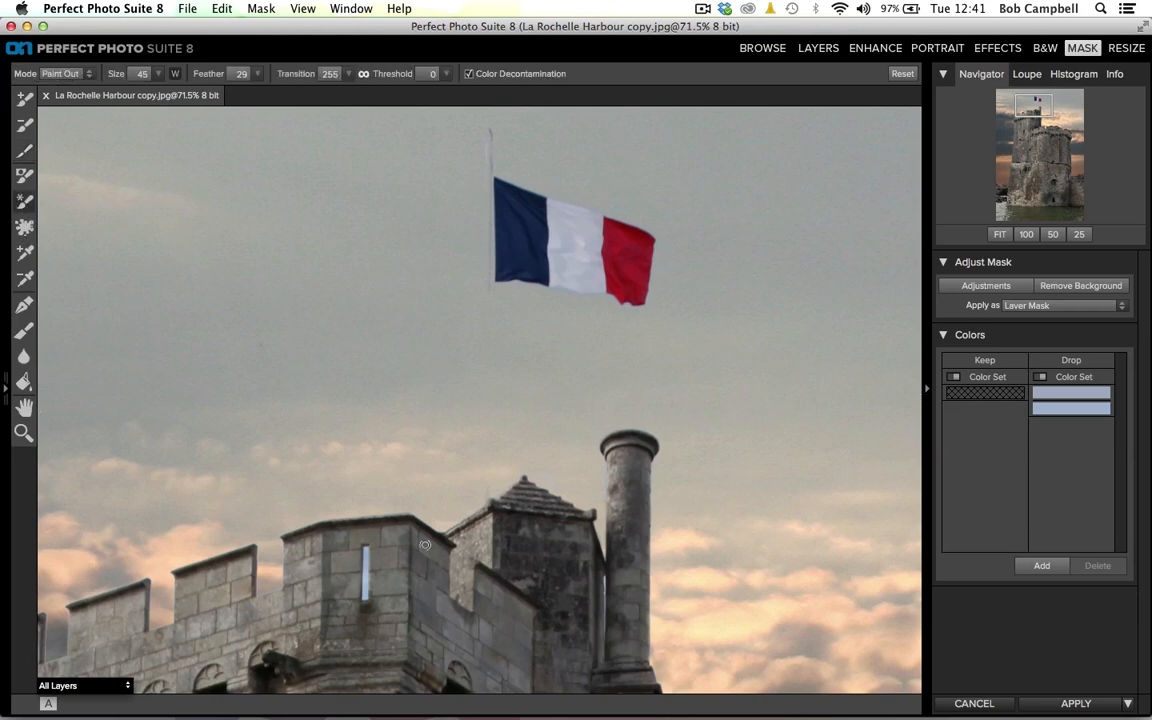
key(bracketright)
key(bracketright)
key(bracketright)
key(bracketright)
key(bracketright)
click(24, 176)
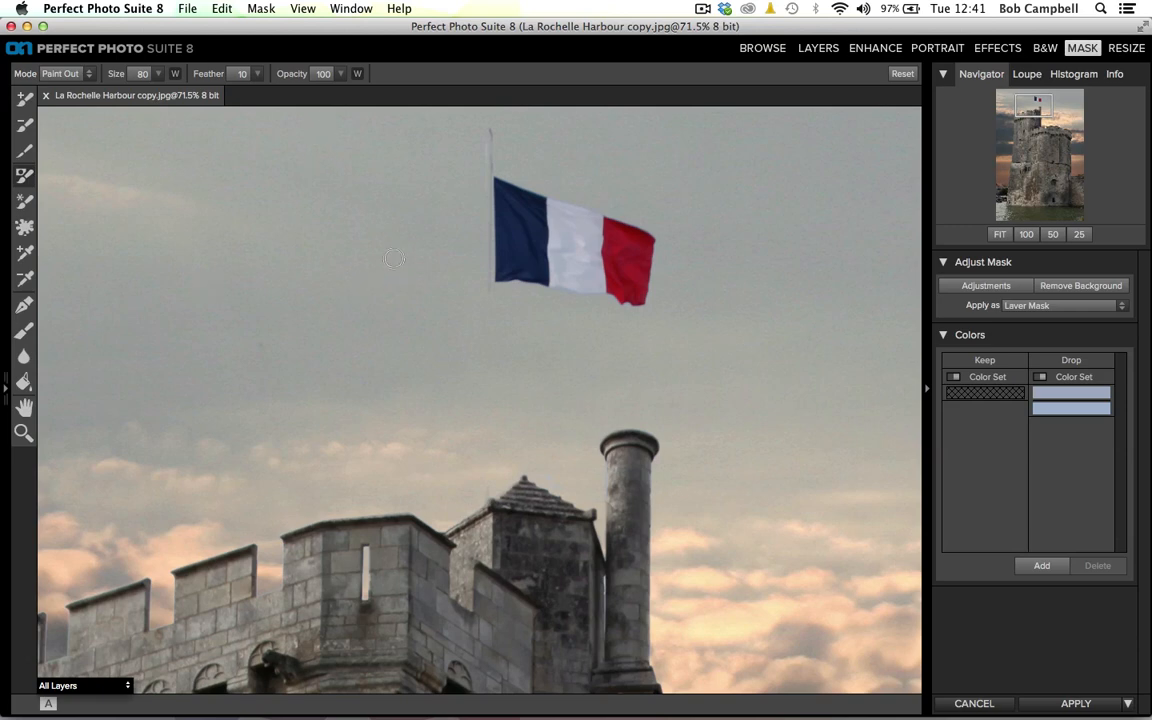
- Try painting out the flag and its pole with the Masking Brush at size 150, and undo the stroke
key(bracketright)
key(bracketright)
mouse_move(664, 254)
mouse_down()
mouse_move(634, 226)
mouse_move(608, 278)
mouse_move(465, 210)
mouse_move(448, 160)
mouse_up()
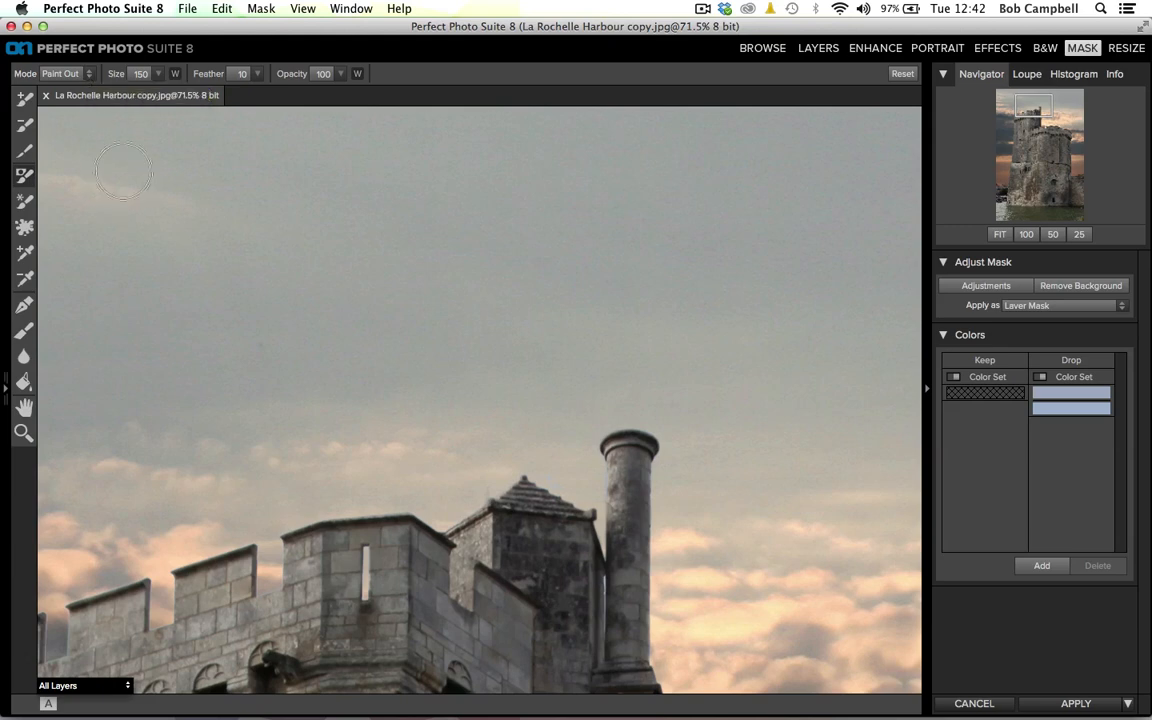
click(221, 8)
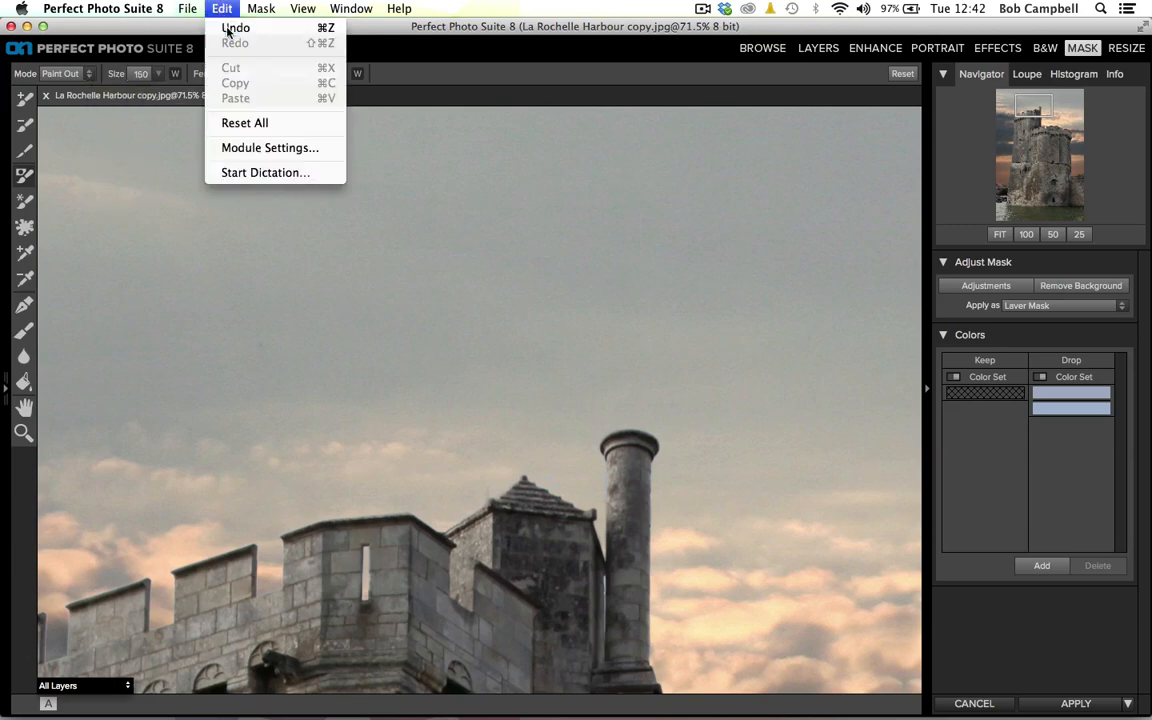
click(227, 30)
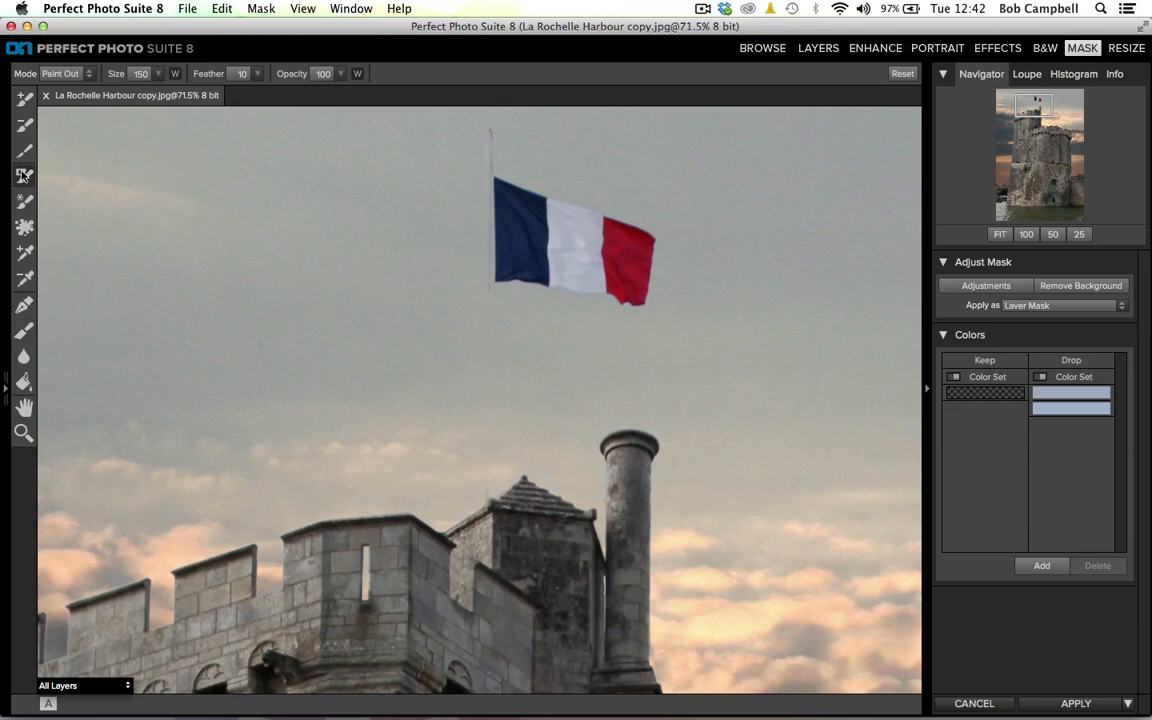
- Set the Masking Brush to Paint In mode at size 125 and restore the full length of the flagpole
click(88, 75)
click(82, 99)
key(bracketleft)
key(bracketleft)
drag(490, 142, 478, 492)
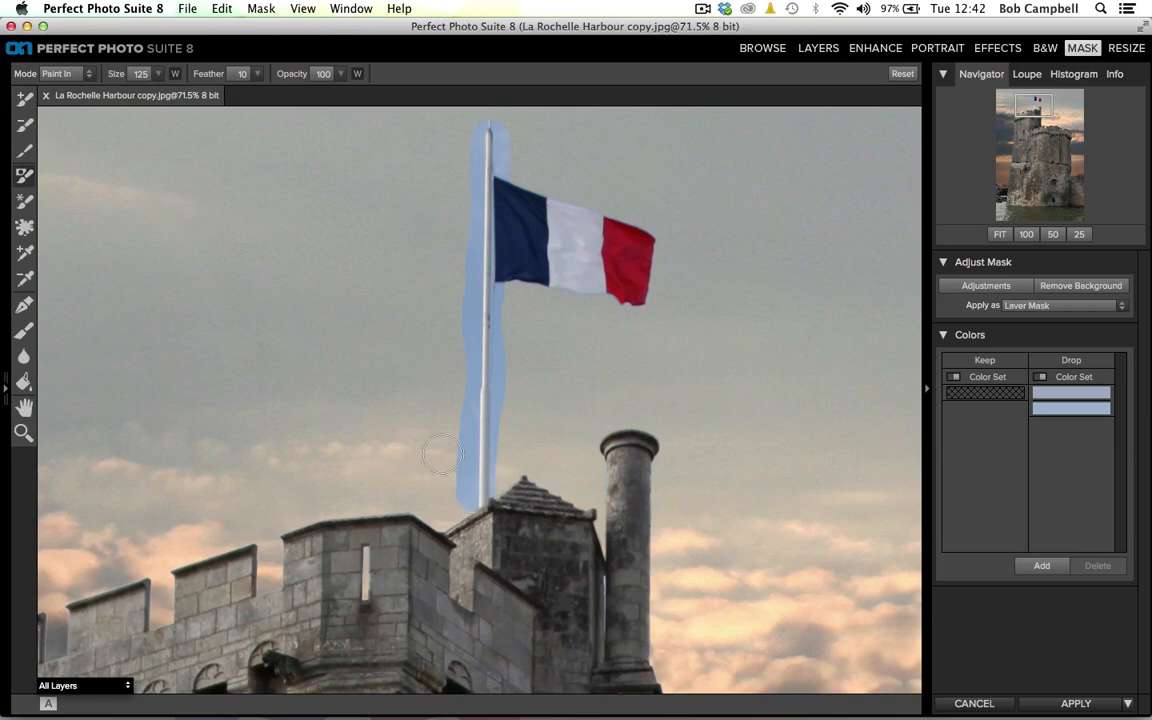
- Remove the blue sky fringe around the flagpole with the drop Quick Mask Brush at size 10, and set Segment to 8
click(25, 127)
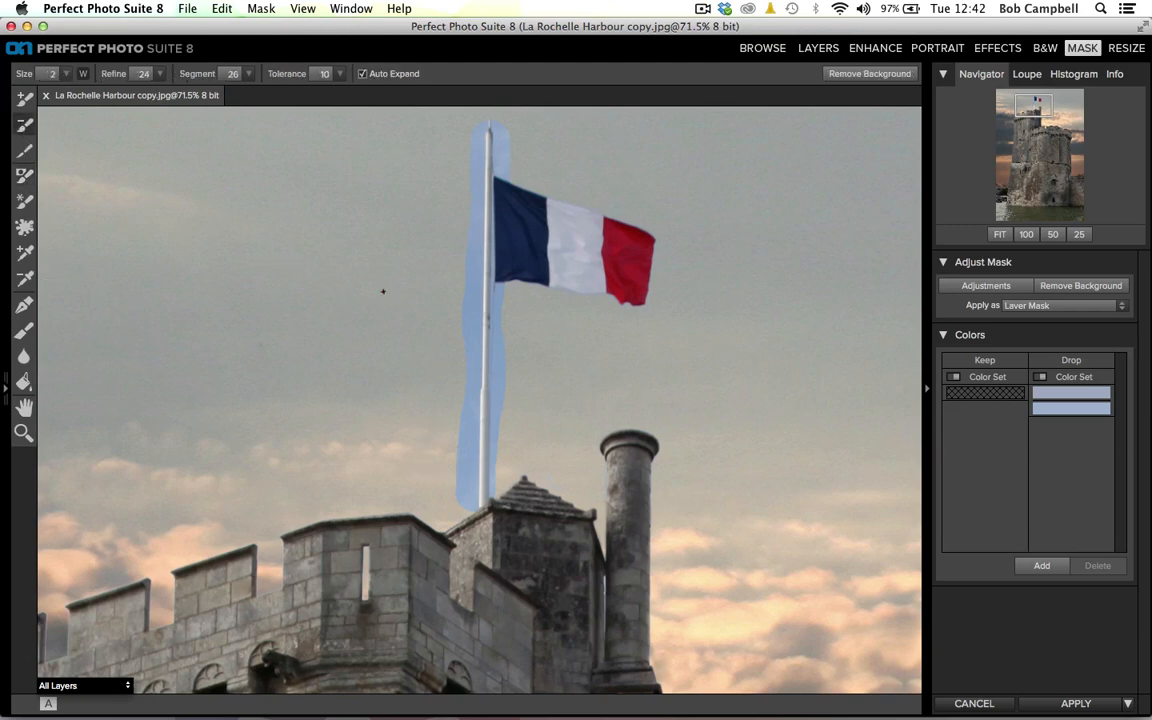
key(])
key(])
drag(473, 256, 473, 276)
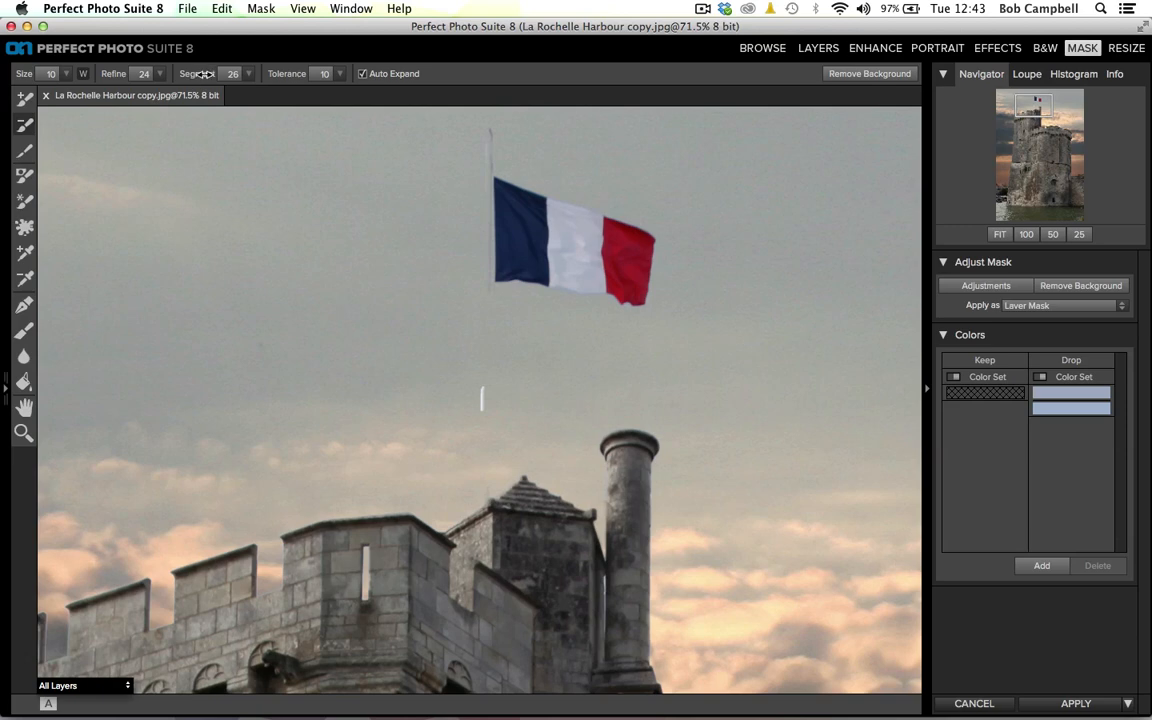
drag(204, 74, 160, 74)
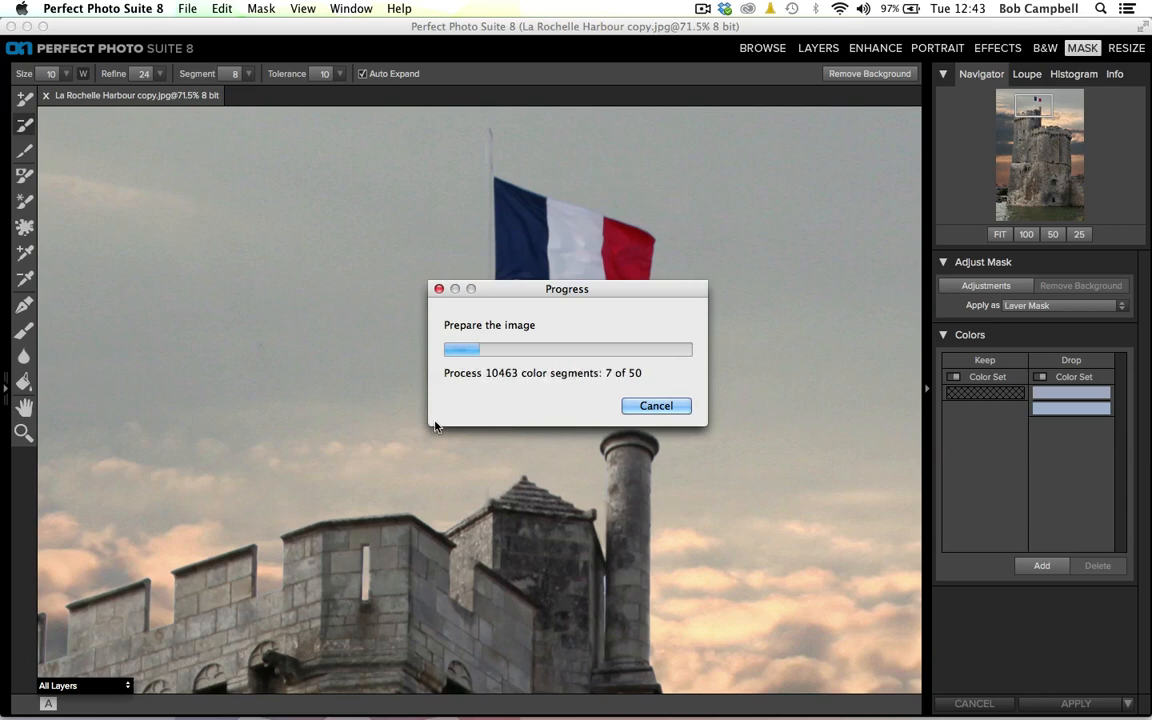
- Paint the flagpole back in from its tip to the tower roof with the Masking Brush at size 90
click(22, 176)
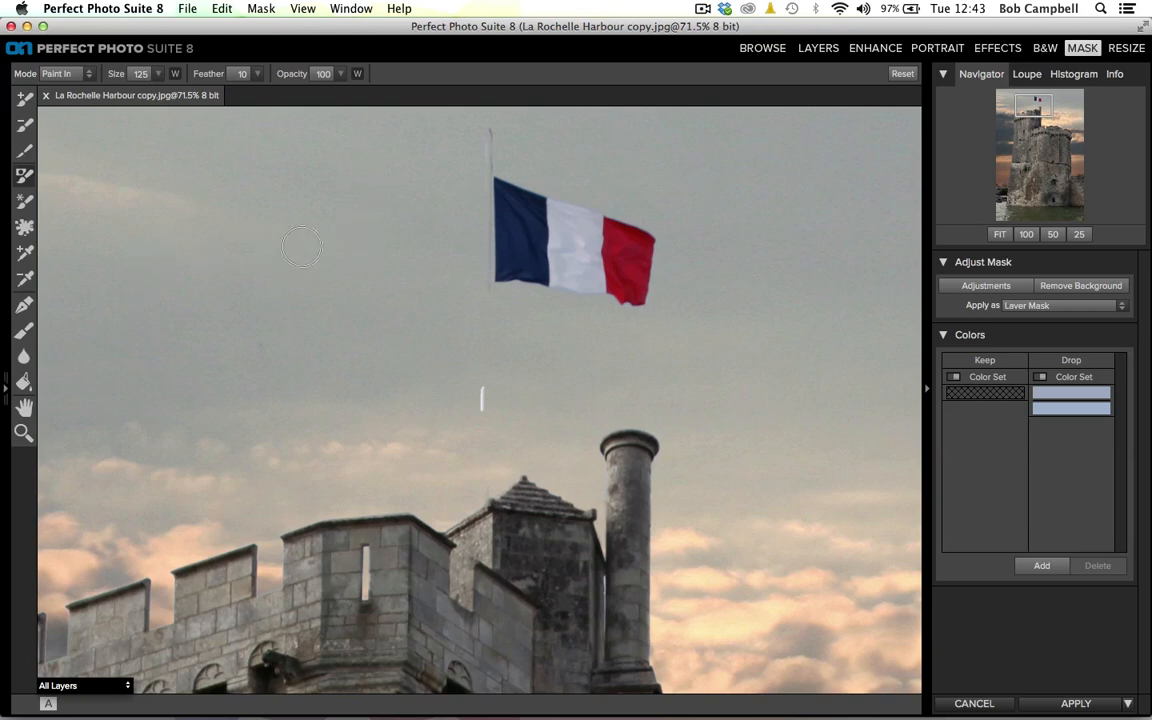
key(bracketright)
key(bracketright)
key(bracketright)
key(bracketright)
key(bracketright)
key(bracketleft)
key(bracketleft)
key(bracketleft)
key(bracketleft)
drag(487, 133, 487, 502)
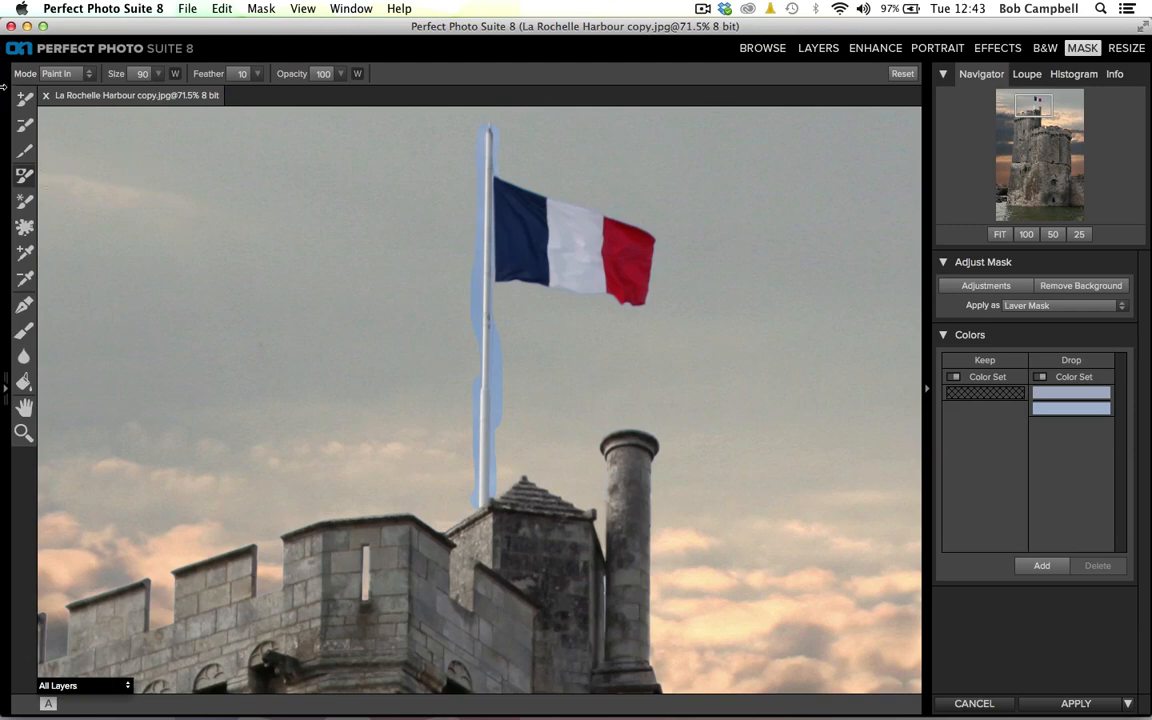
- Drop the blue sky patches on both sides of the flagpole with the Quick Mask Brush at size 10
click(24, 124)
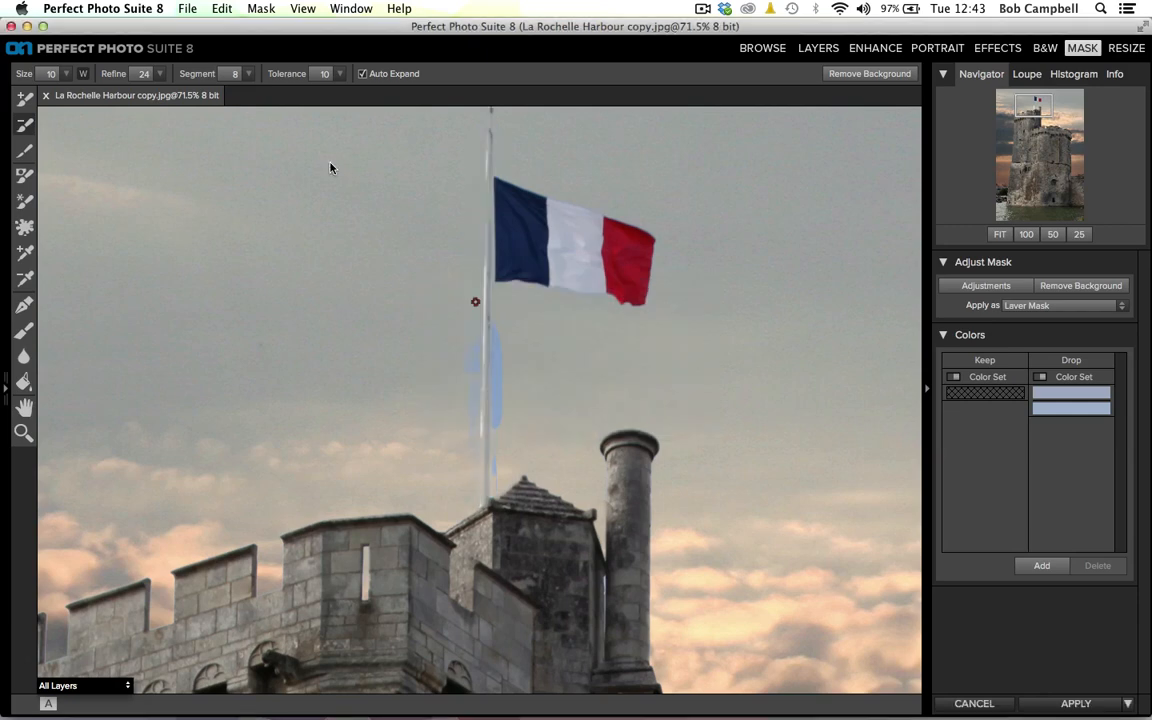
click(497, 391)
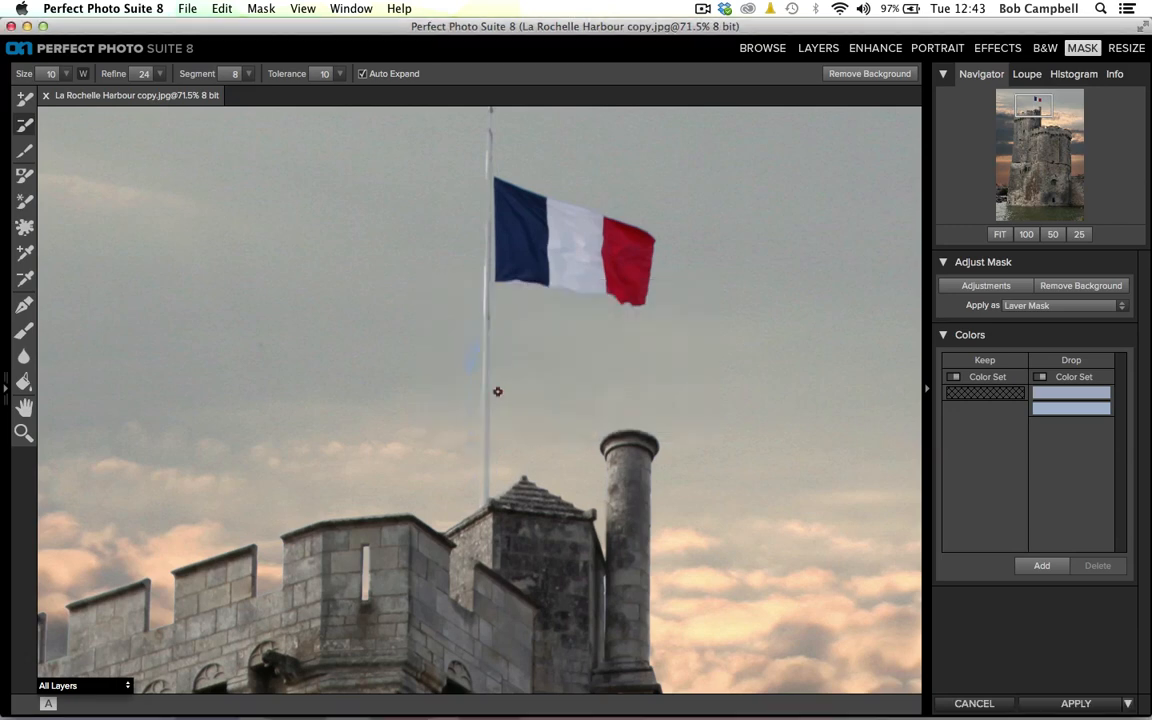
drag(473, 352, 472, 377)
- Restore the flagpole with a straight Paint In stroke of the Masking Brush at size 50 from the roof up to the tip
click(23, 176)
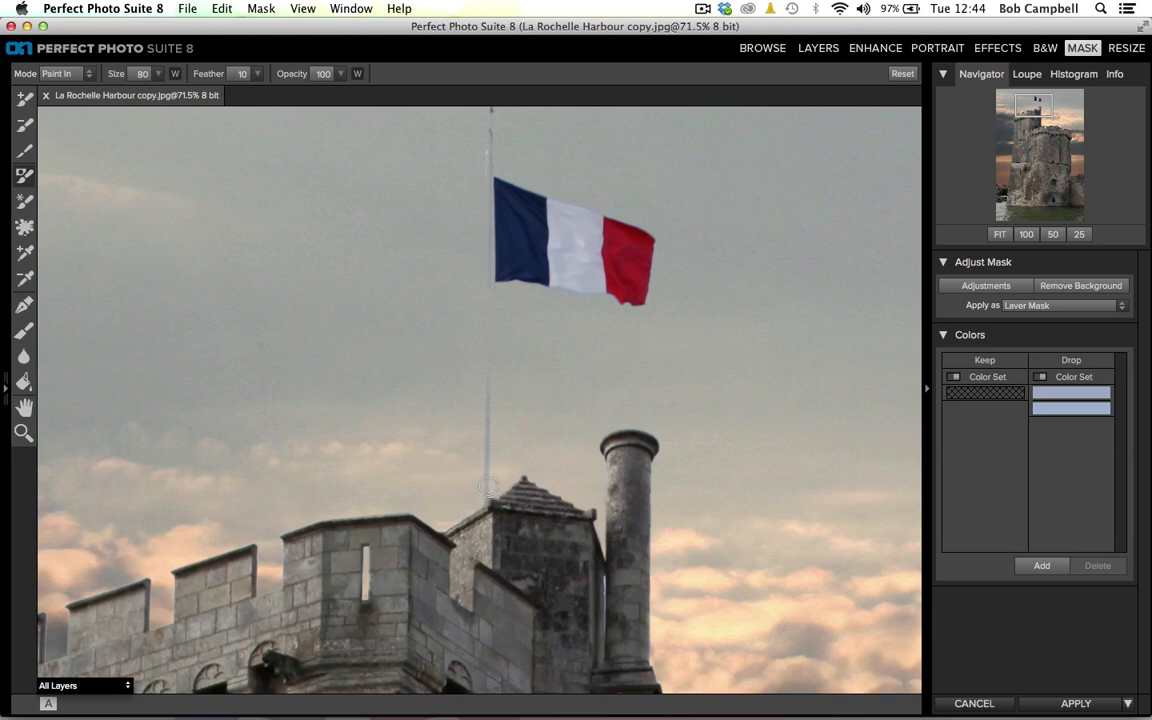
key(bracketleft)
key(bracketleft)
shift+click(490, 134)
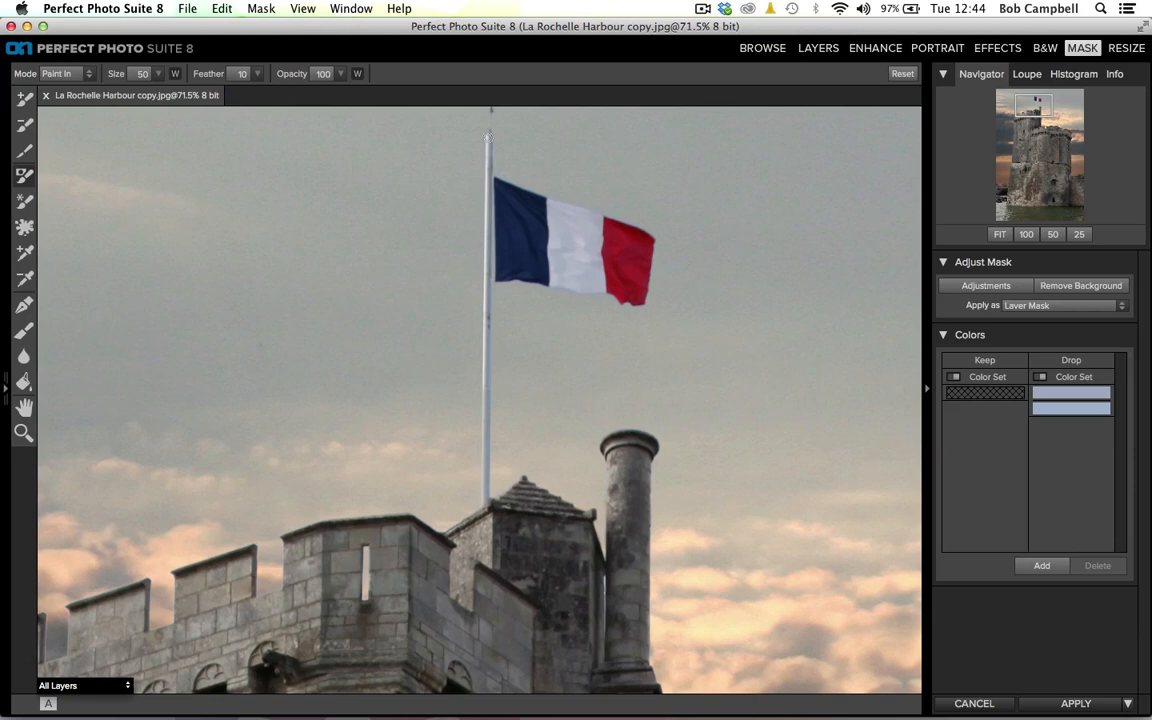
- Switch the Masking Brush to Paint Out and apply the finished mask to the La Rochelle Harbour layer
drag(1028, 101, 1024, 98)
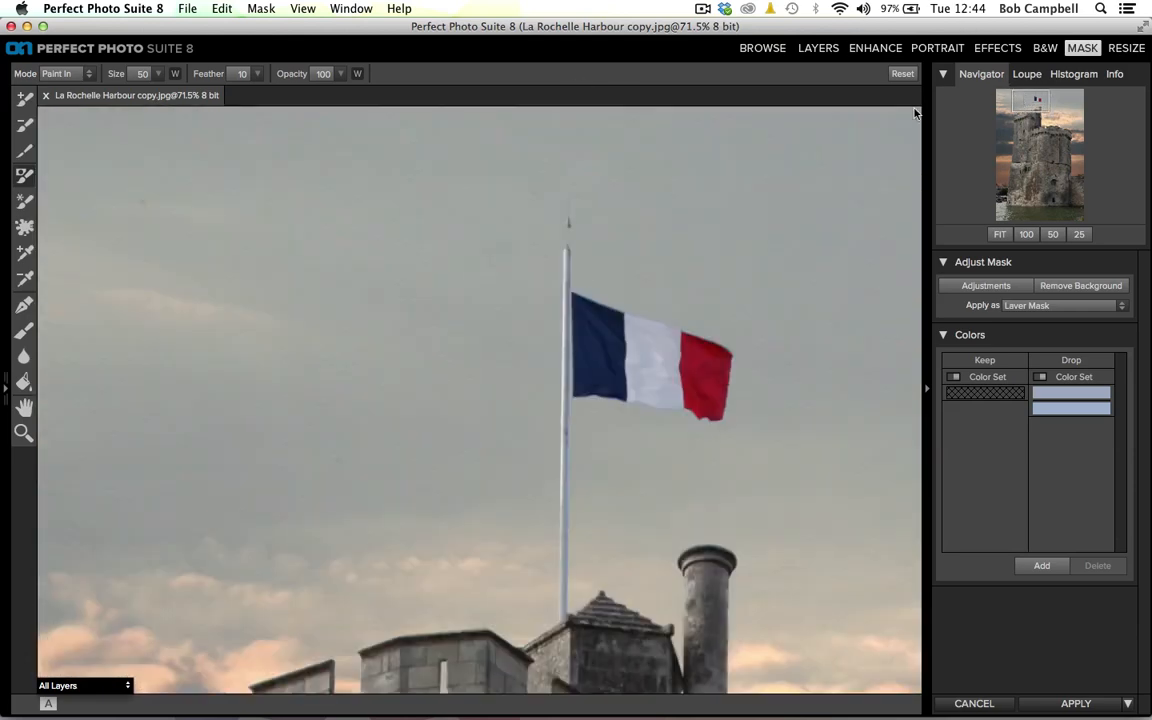
click(82, 73)
click(999, 235)
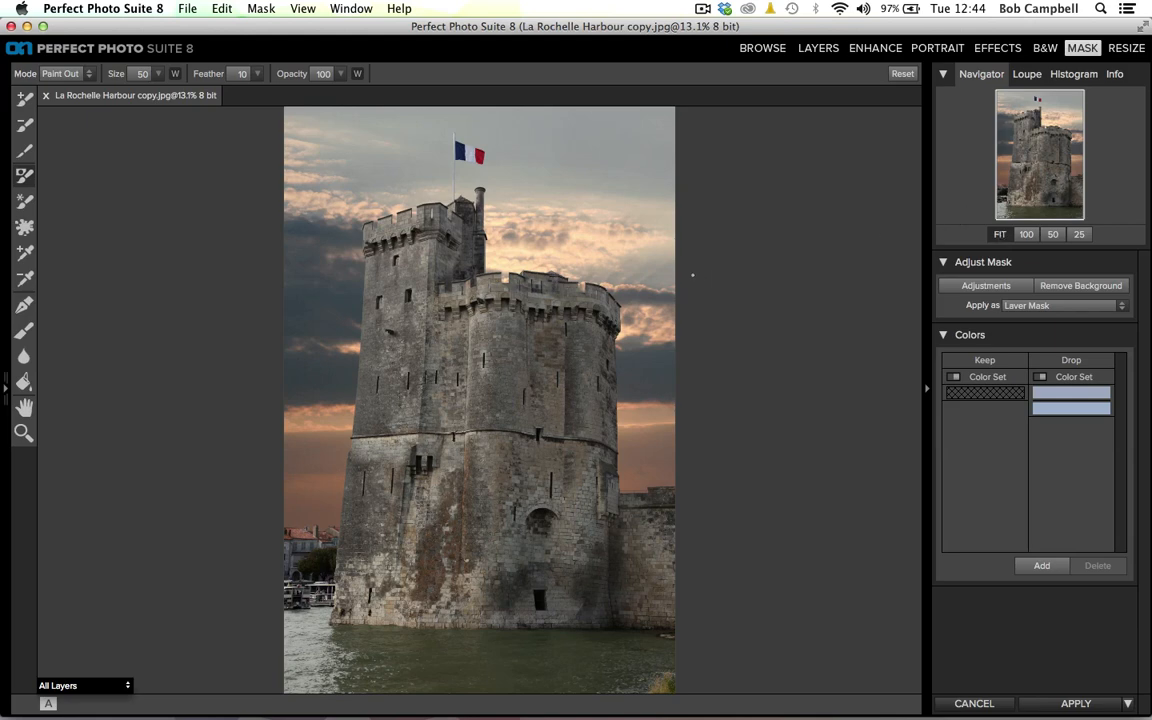
click(1041, 703)
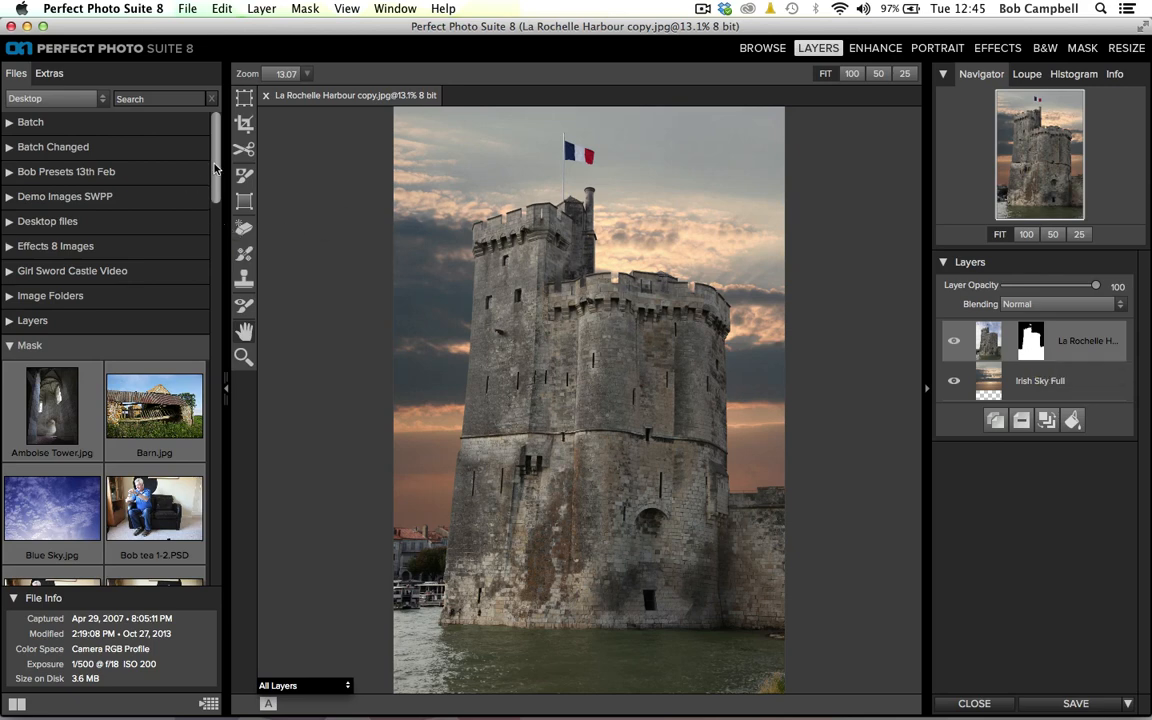
- Open Oak Tree.JPG from the Mask folder as an editable copy, keeping the JPEG, Adobe RGB (1998) copy options
drag(214, 168, 257, 447)
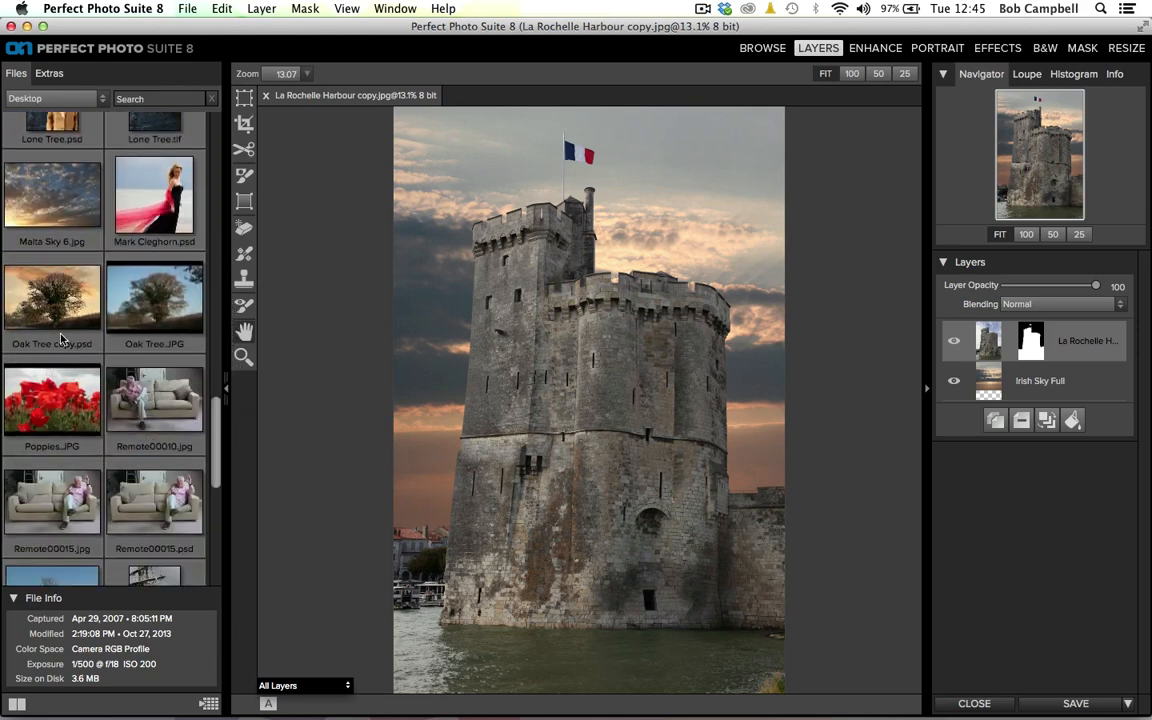
double_click(140, 280)
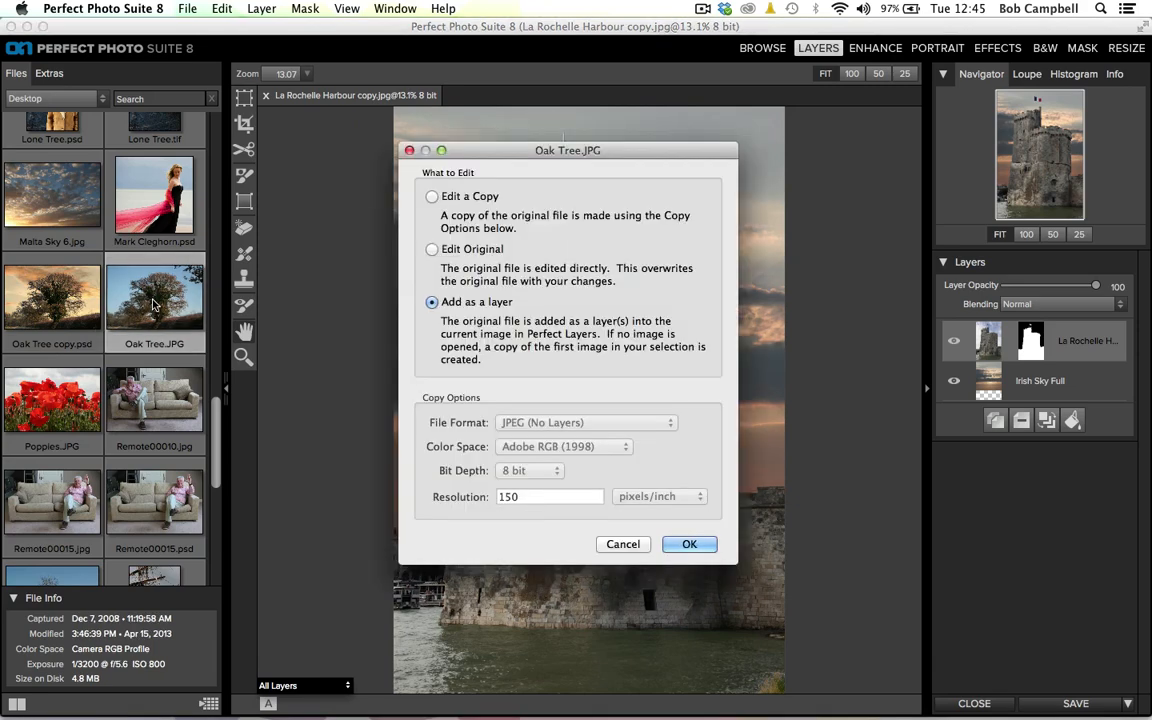
click(432, 197)
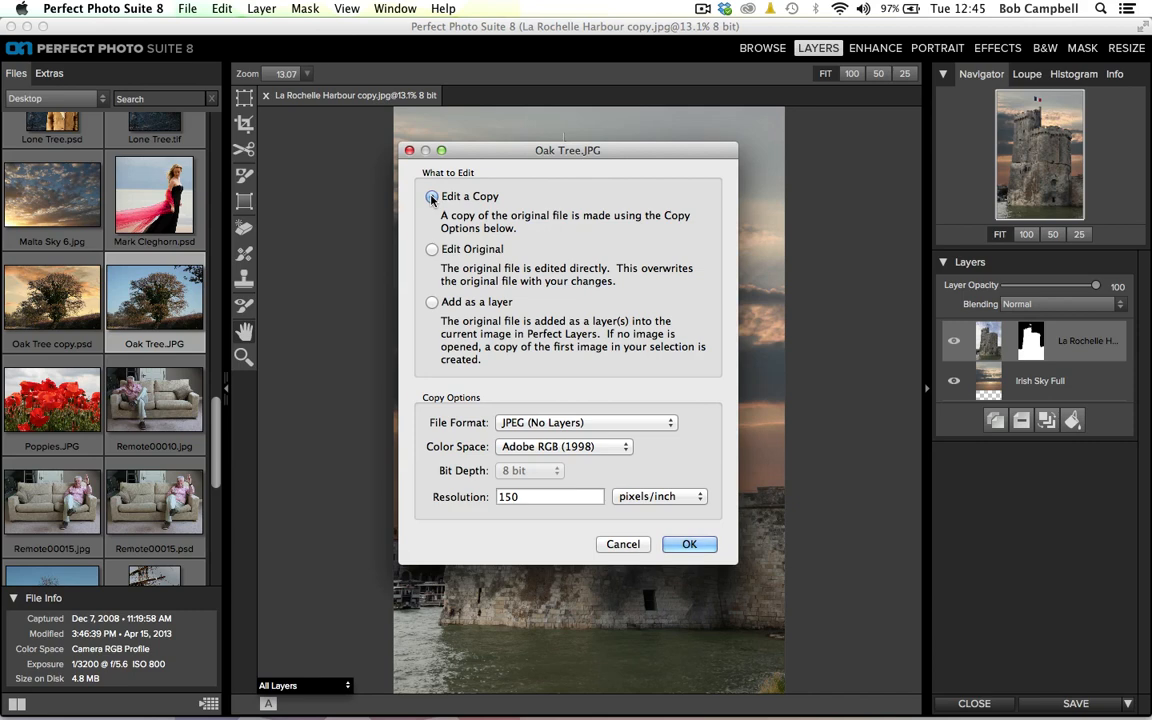
click(692, 545)
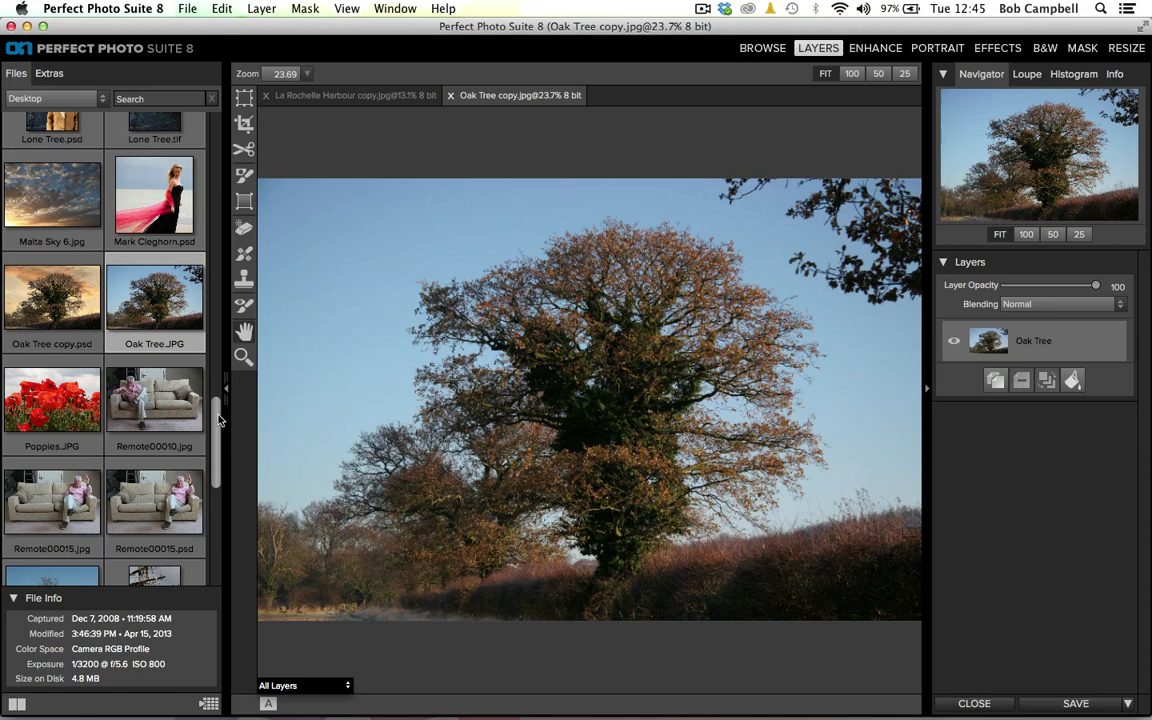
- Add Sunrise Pitsford 5.jpg from the Mask folder as a layer in the oak tree image
drag(219, 416, 228, 504)
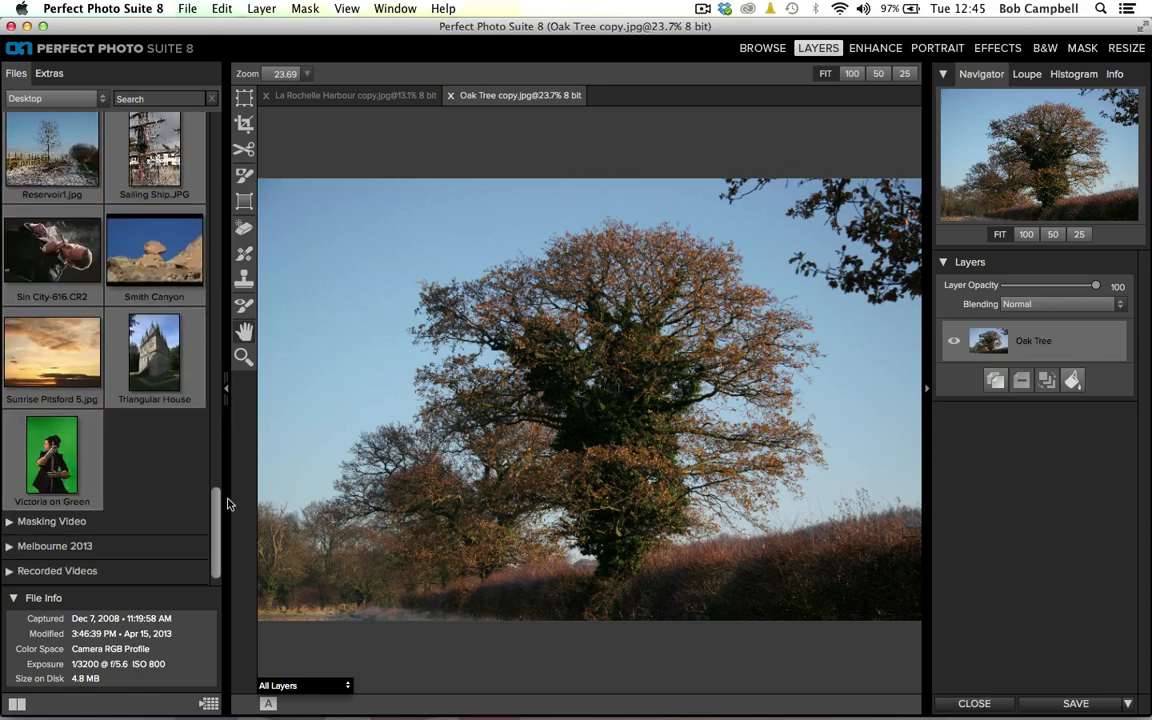
double_click(55, 370)
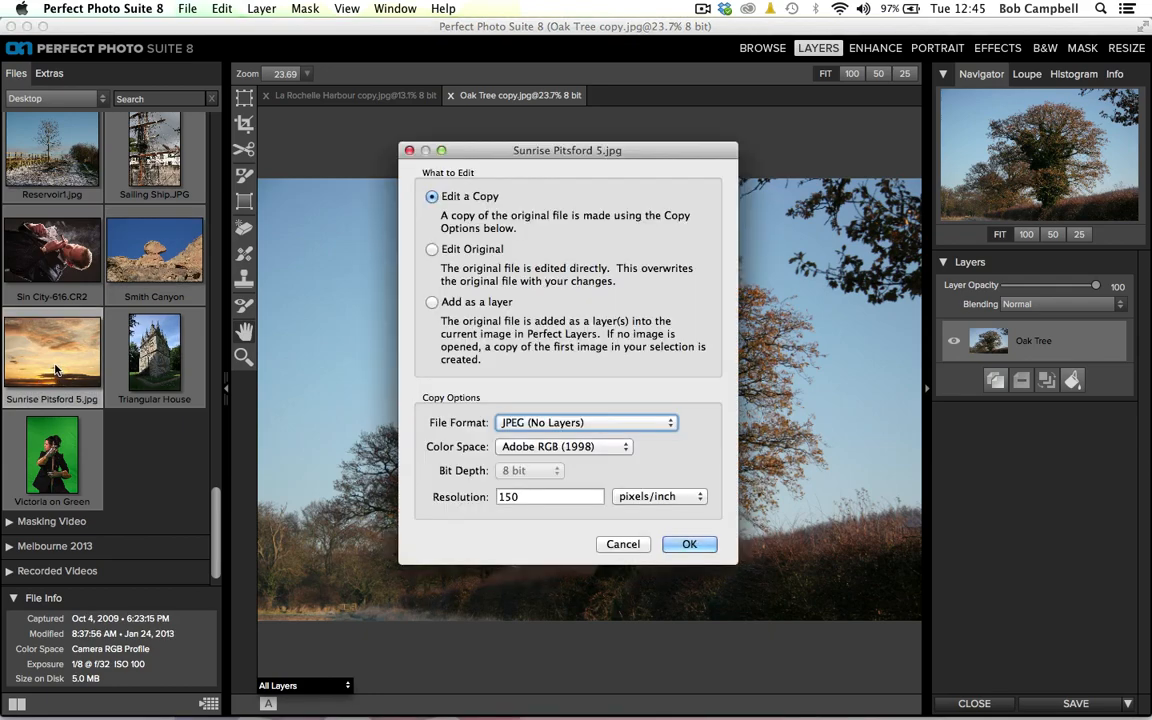
click(432, 302)
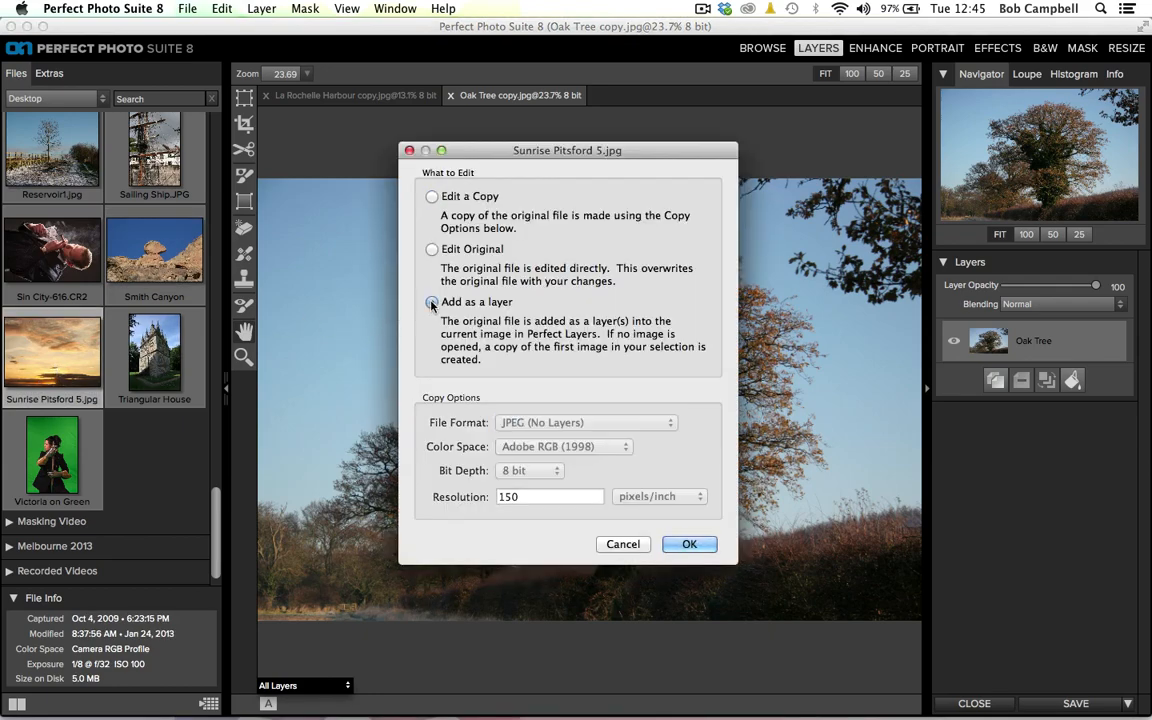
click(689, 544)
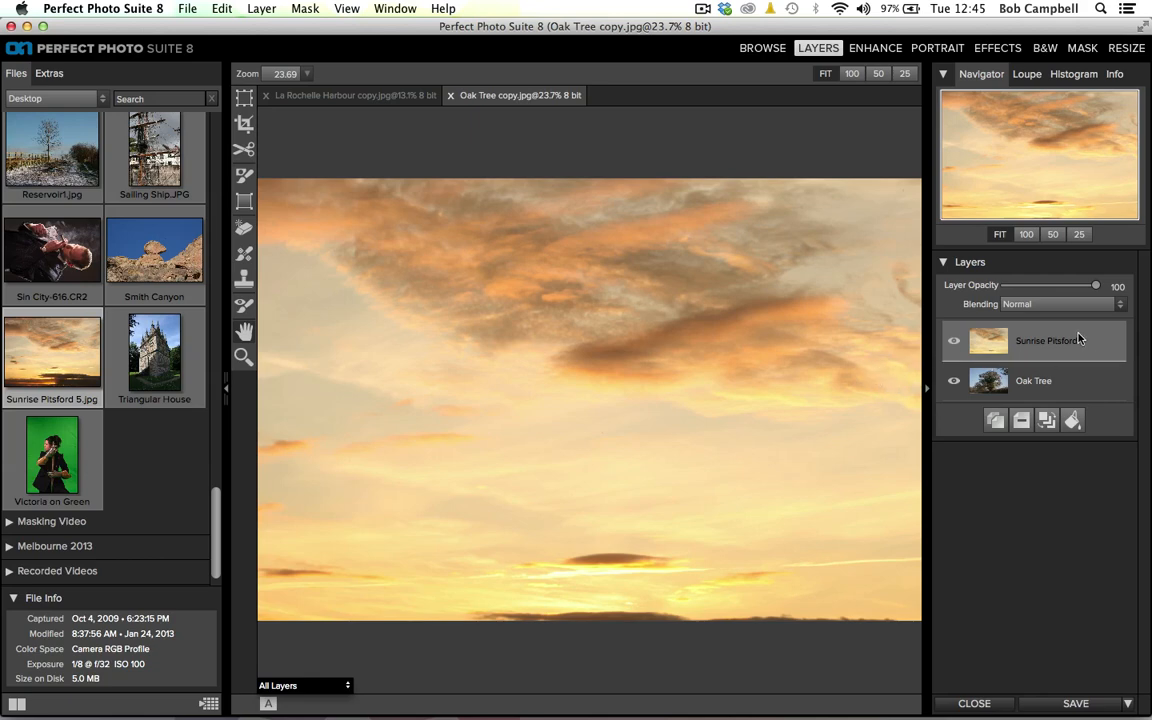
- Move the Sunrise Pitsford 5 layer below Oak Tree and open the Oak Tree layer in the Mask module
drag(1079, 339, 1082, 387)
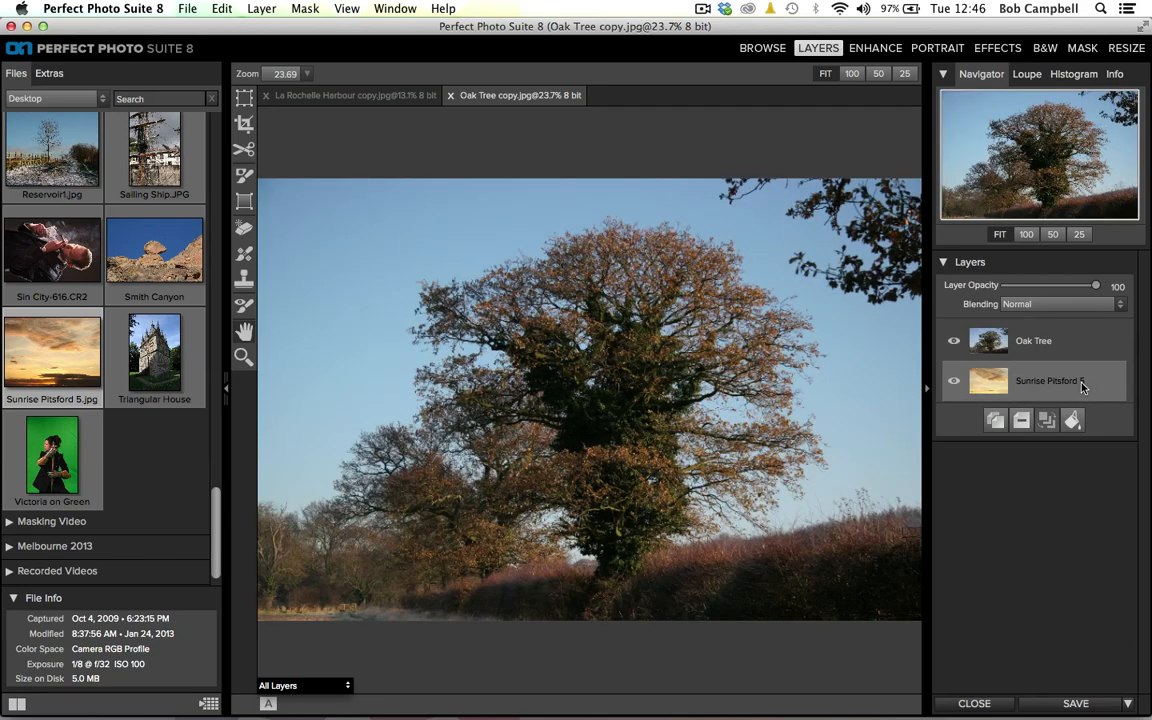
click(1072, 349)
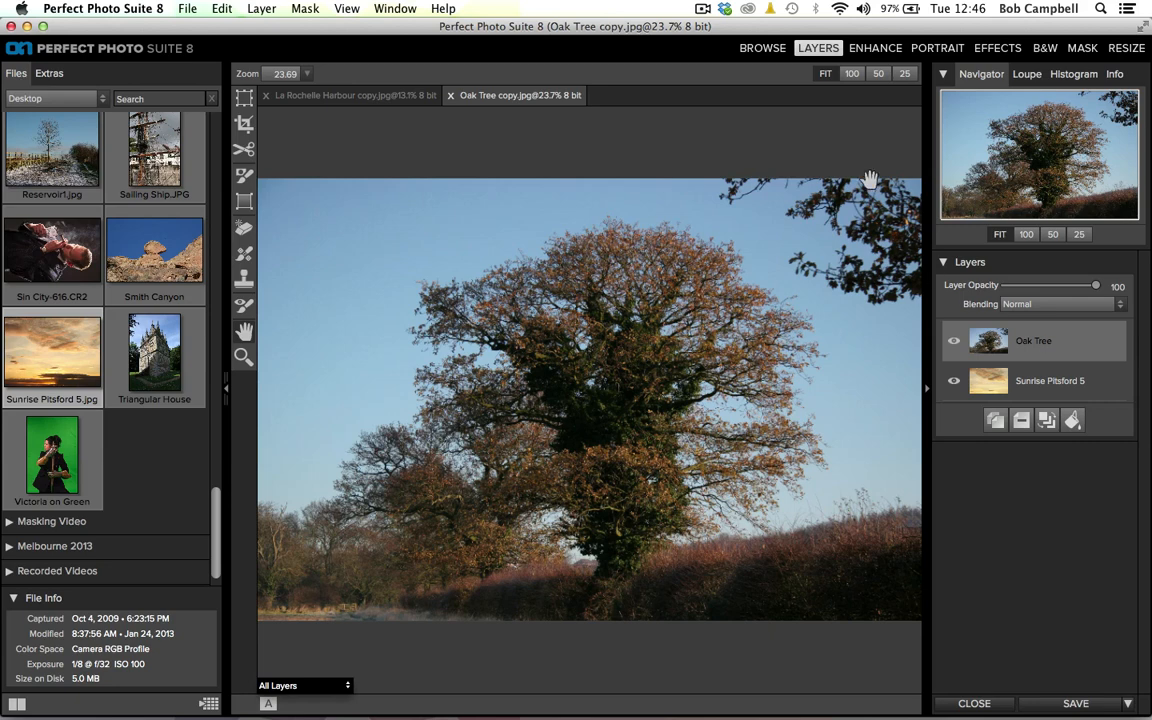
click(1084, 48)
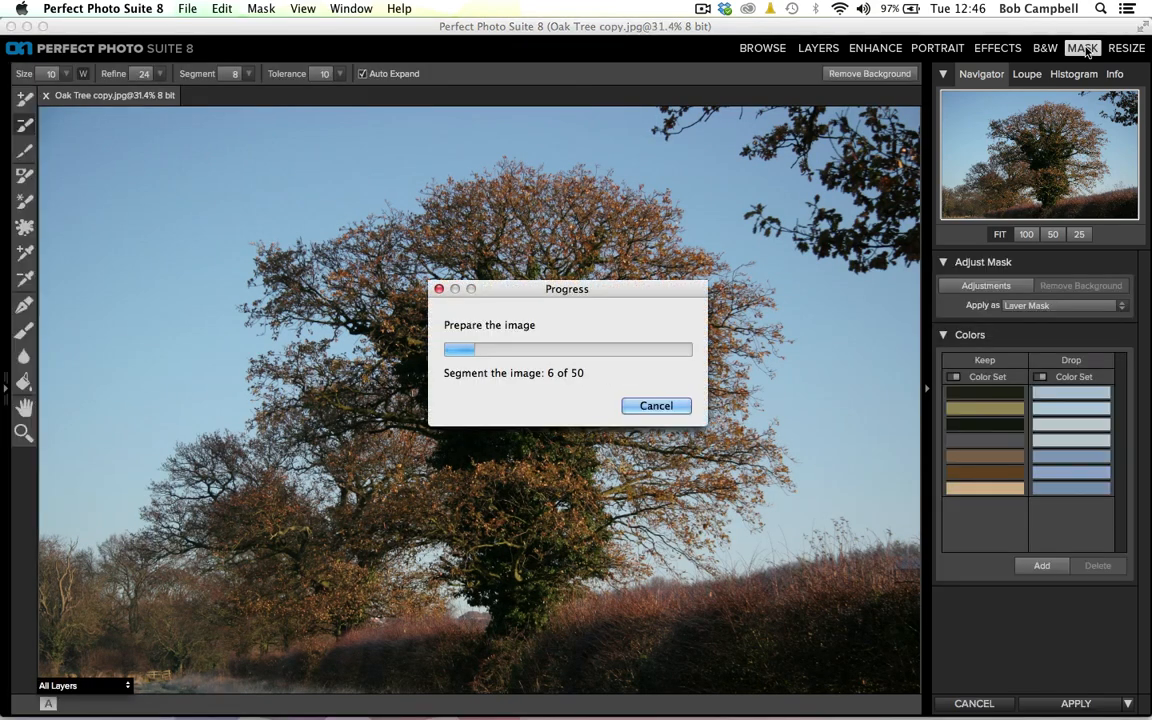
- Clear all colours from both the Keep and Drop colour sets
click(960, 376)
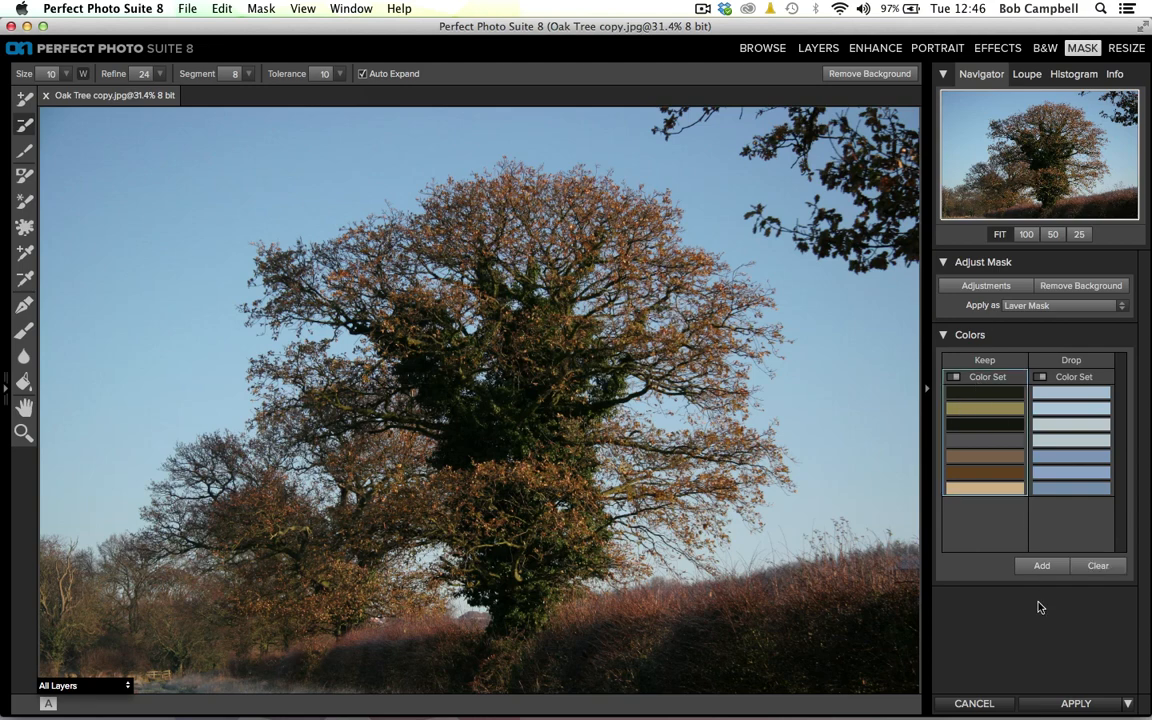
click(1094, 568)
click(1040, 376)
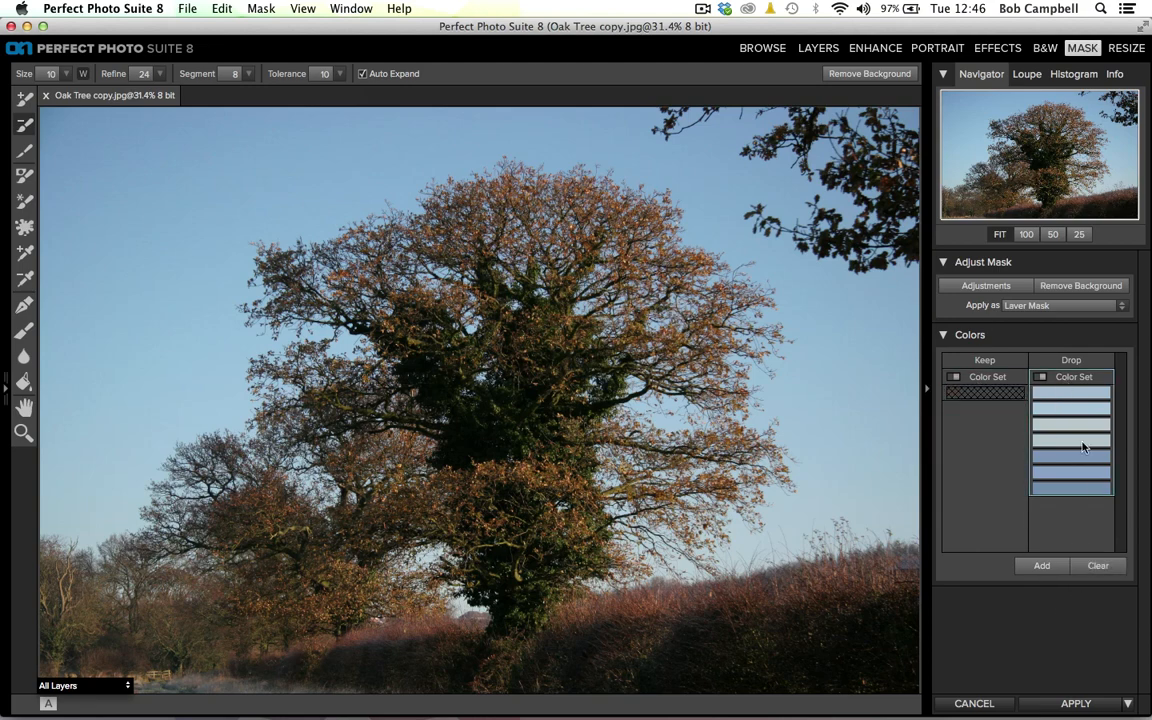
click(1095, 572)
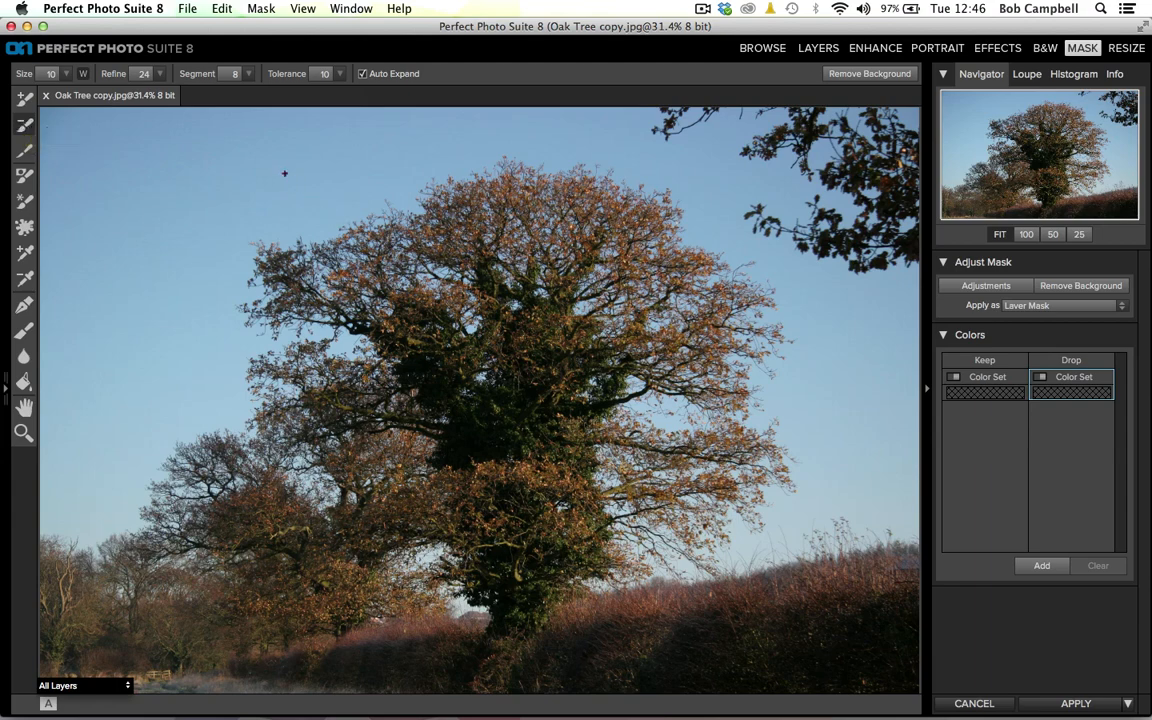
- Drop the open blue sky around the oak with the Quick Mask Brush at size 60
key(])
key(])
key(])
key(])
key(])
drag(463, 122, 122, 251)
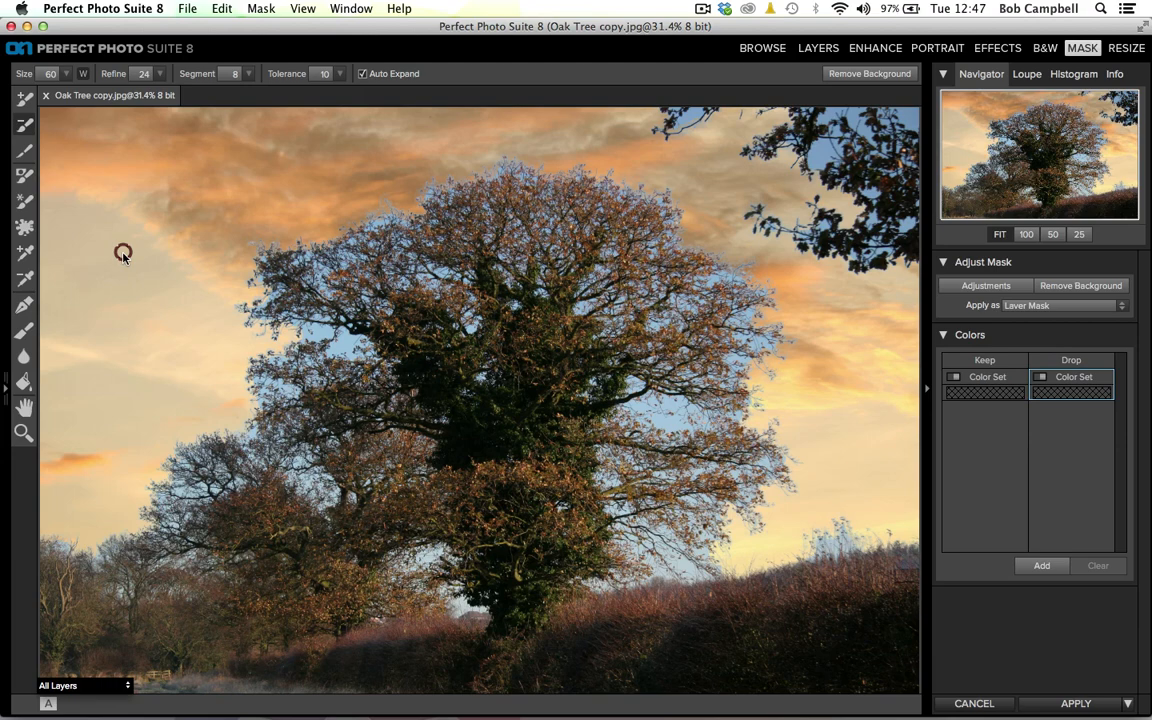
- Inspect the blue sky left between the oak's lower right branches and reset the Oak Tree layer's mask
click(20, 433)
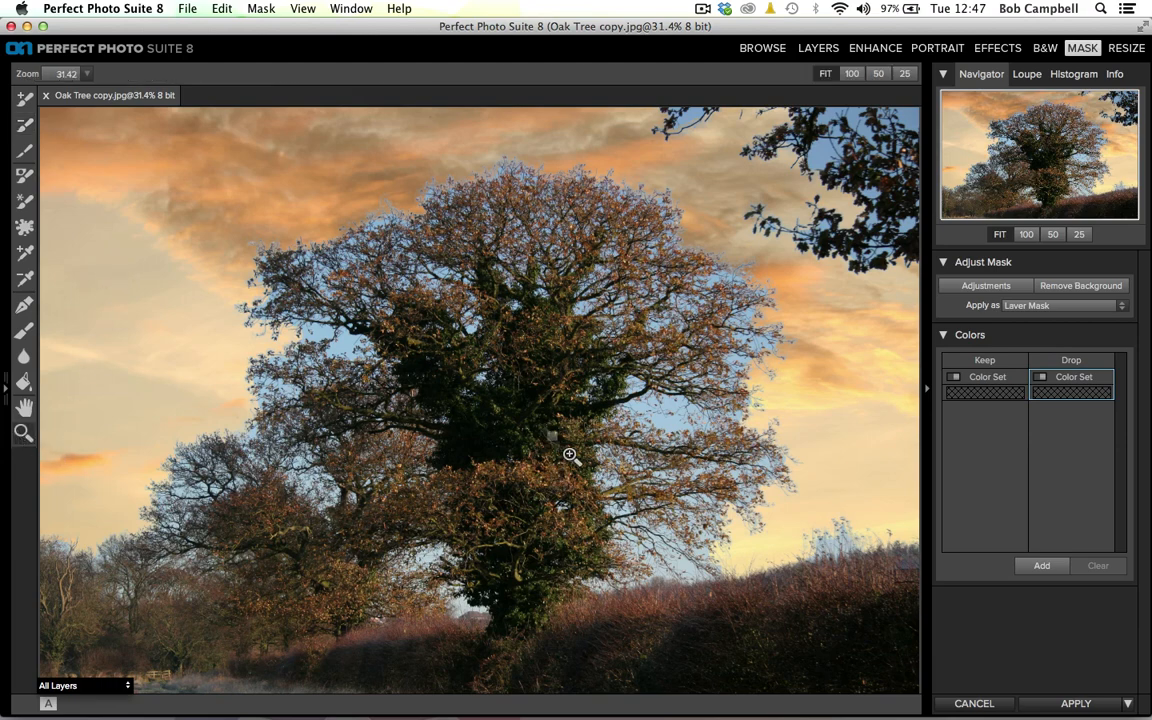
drag(570, 455, 786, 606)
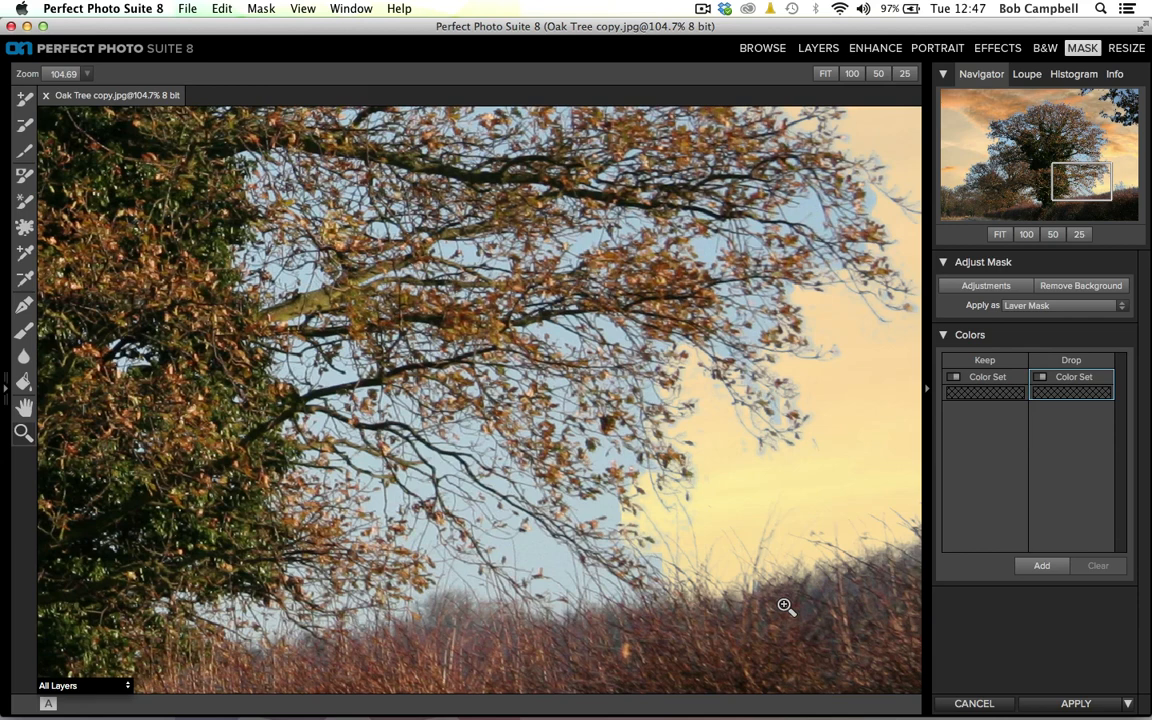
click(258, 9)
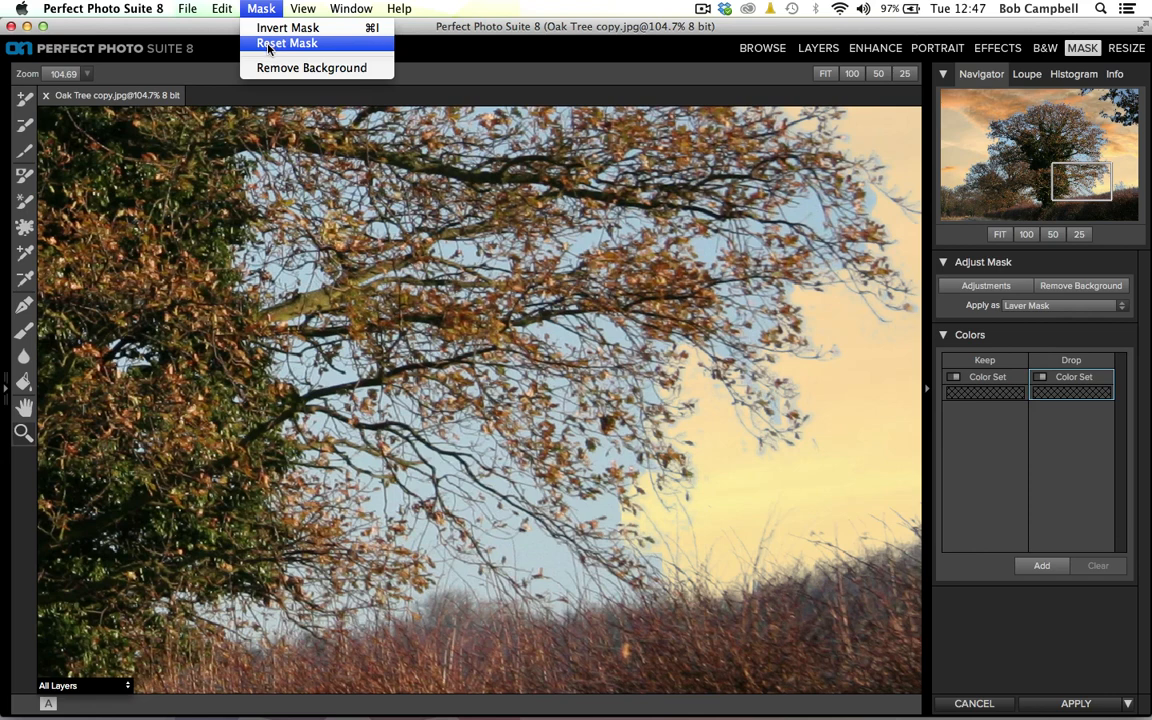
click(268, 45)
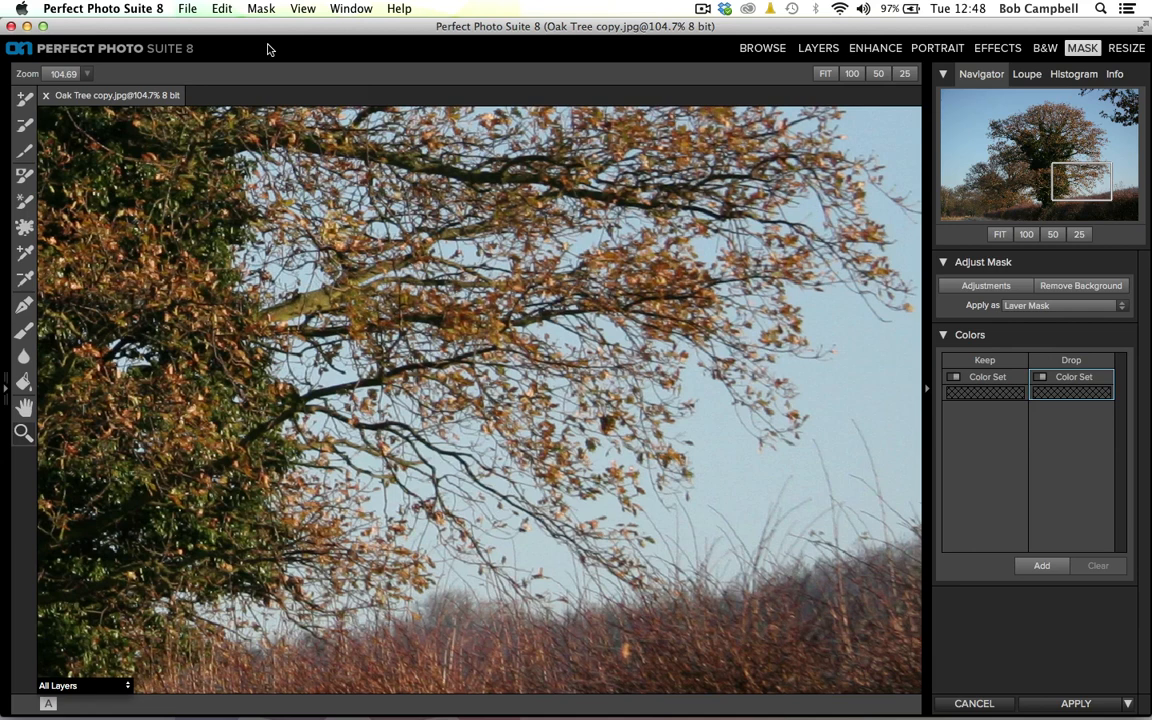
- Sample the oak's foliage and branches and the distant hedge as colours in the Keep color set
click(20, 258)
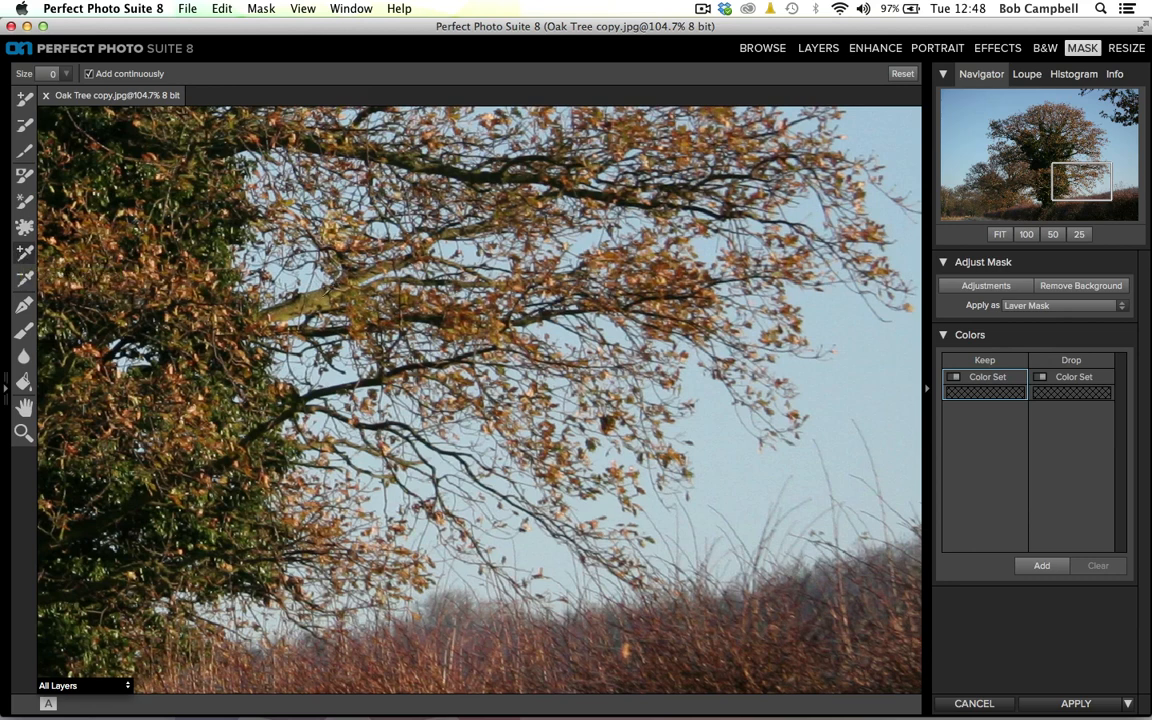
click(287, 270)
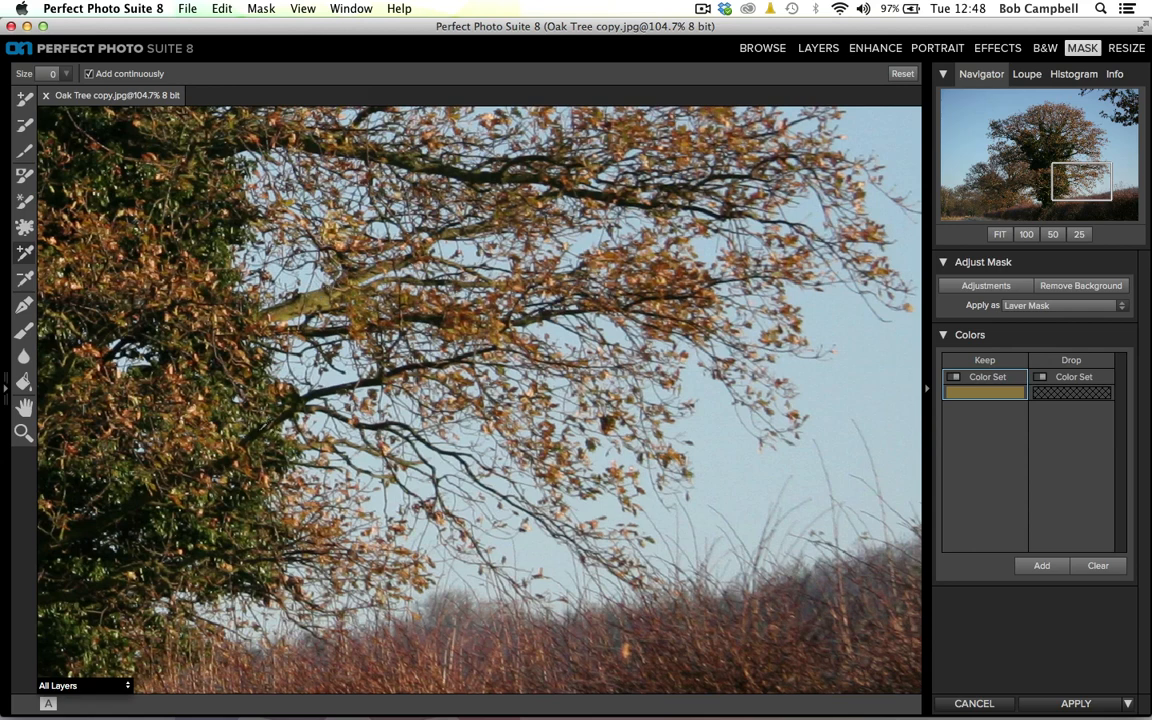
click(278, 418)
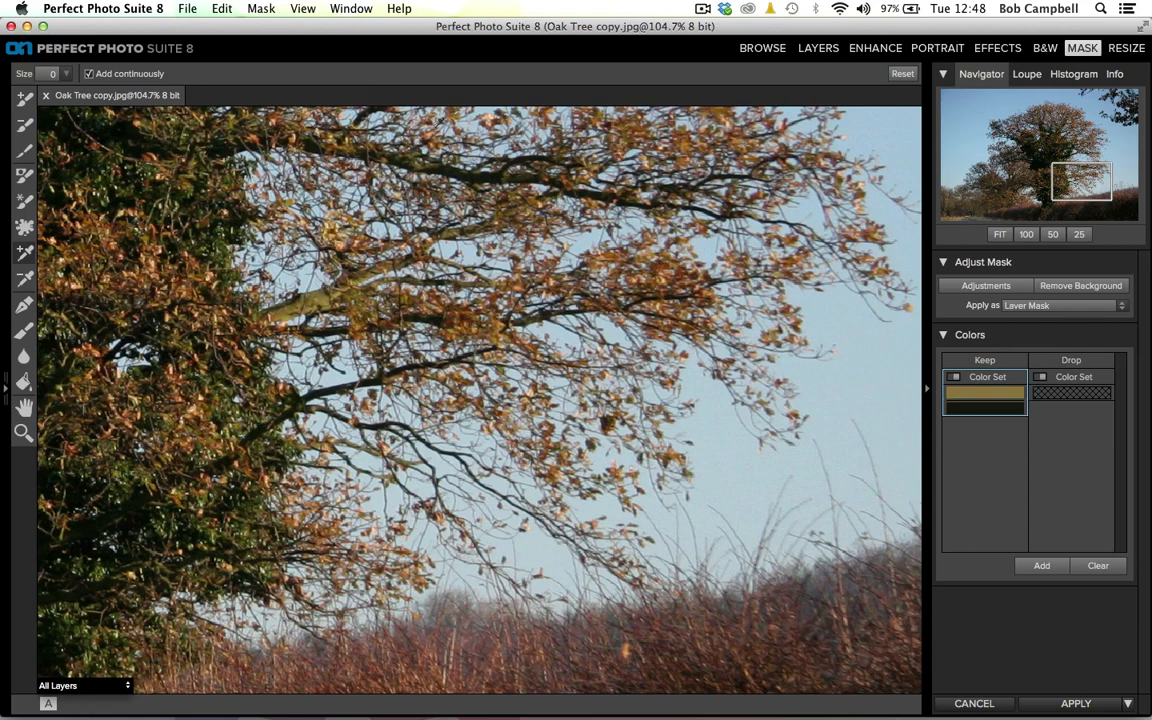
click(441, 104)
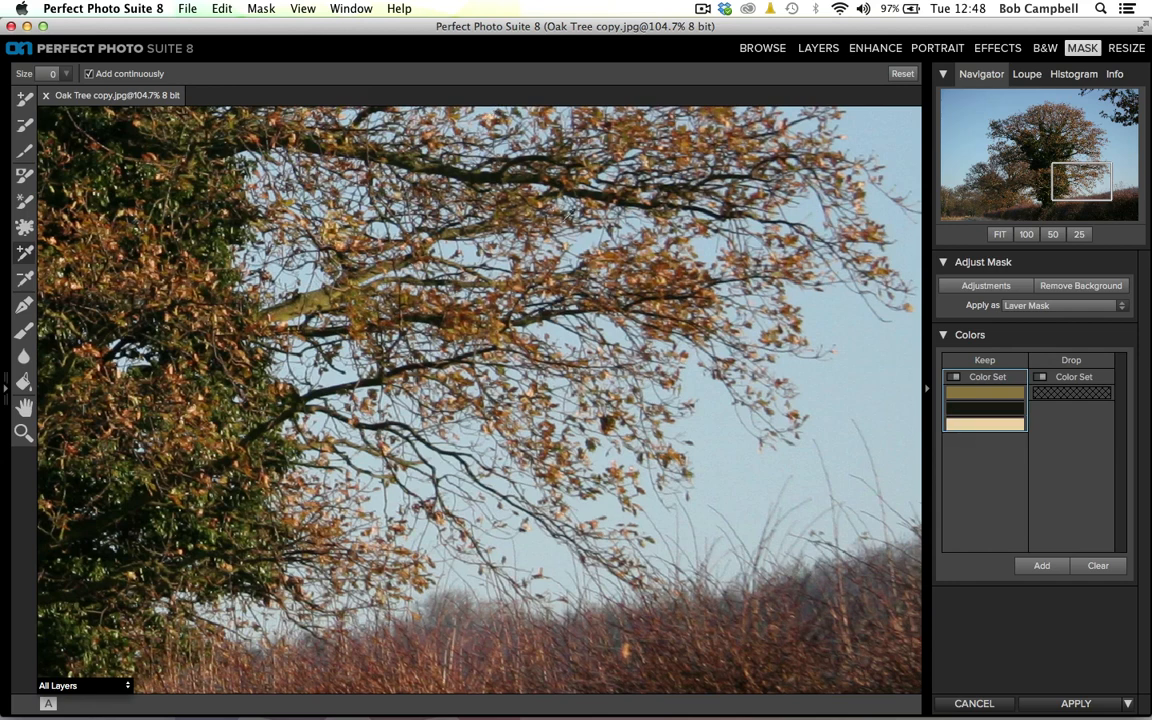
click(595, 243)
click(588, 214)
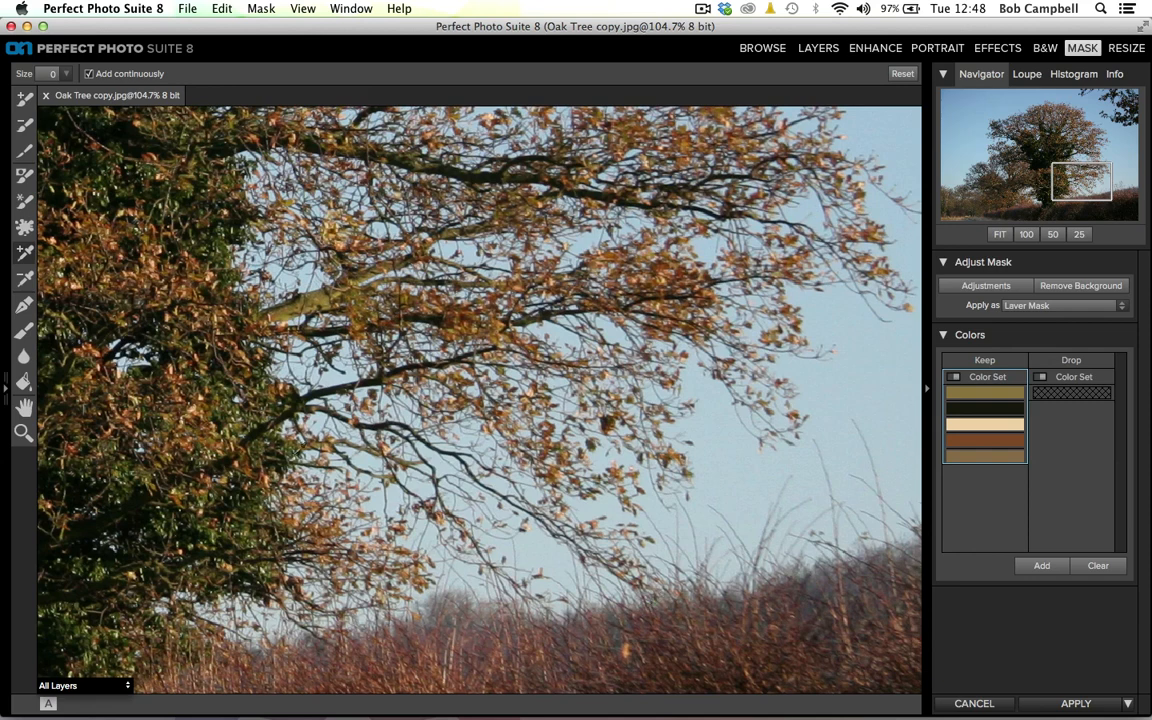
click(270, 404)
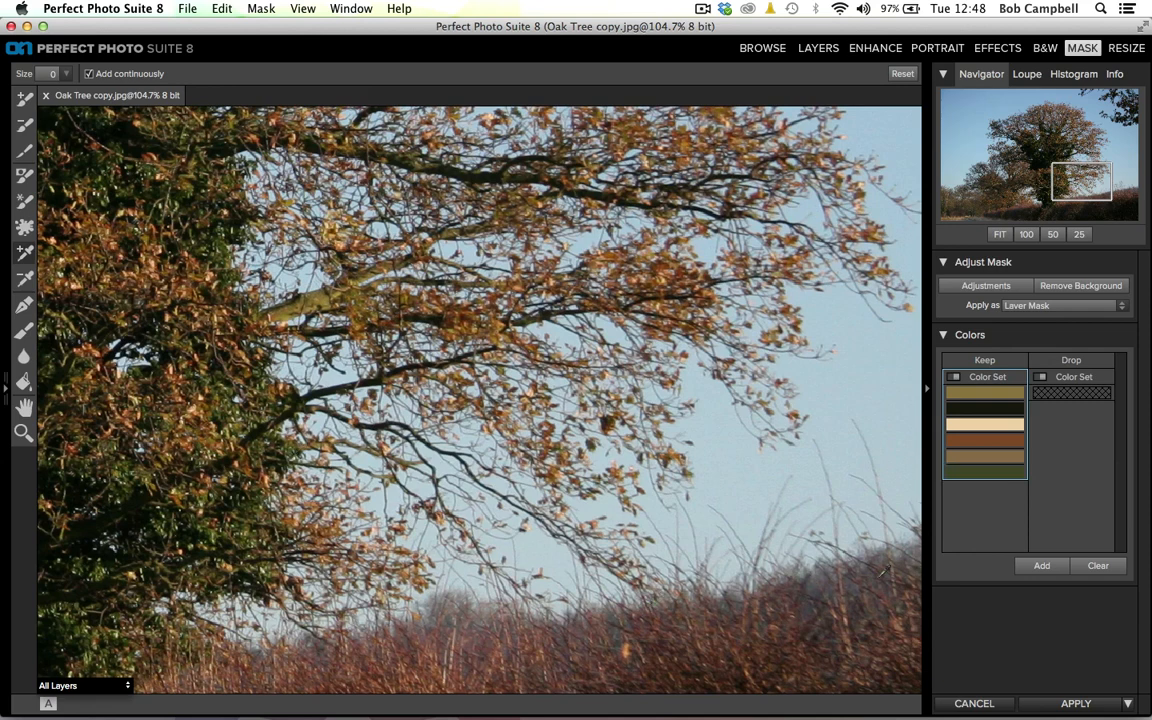
click(884, 552)
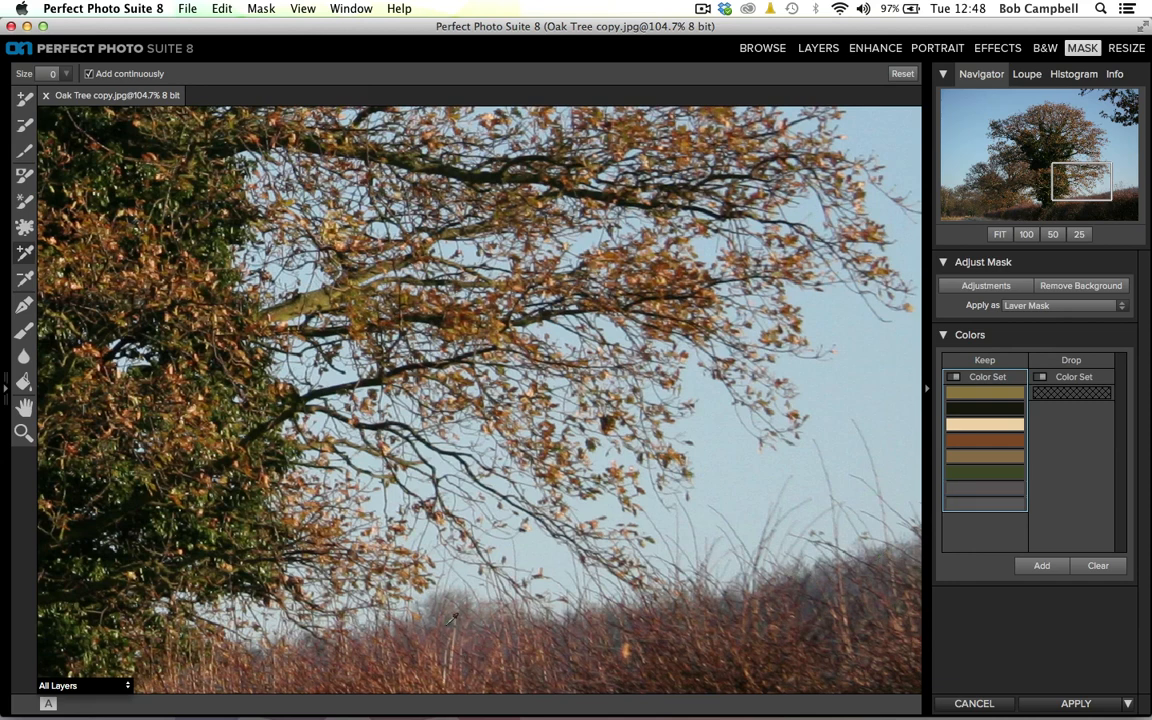
click(797, 586)
- Try sampling Drop colours from between the oak's leaves and branches, and clear the Drop color set
click(25, 282)
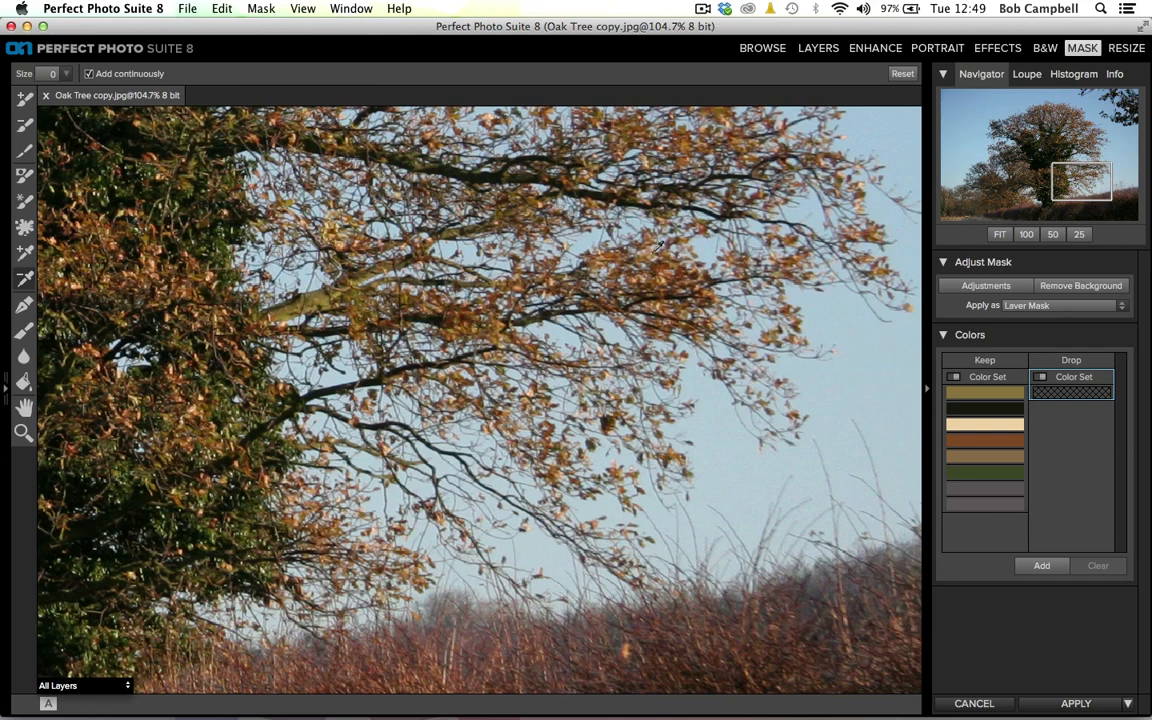
click(585, 227)
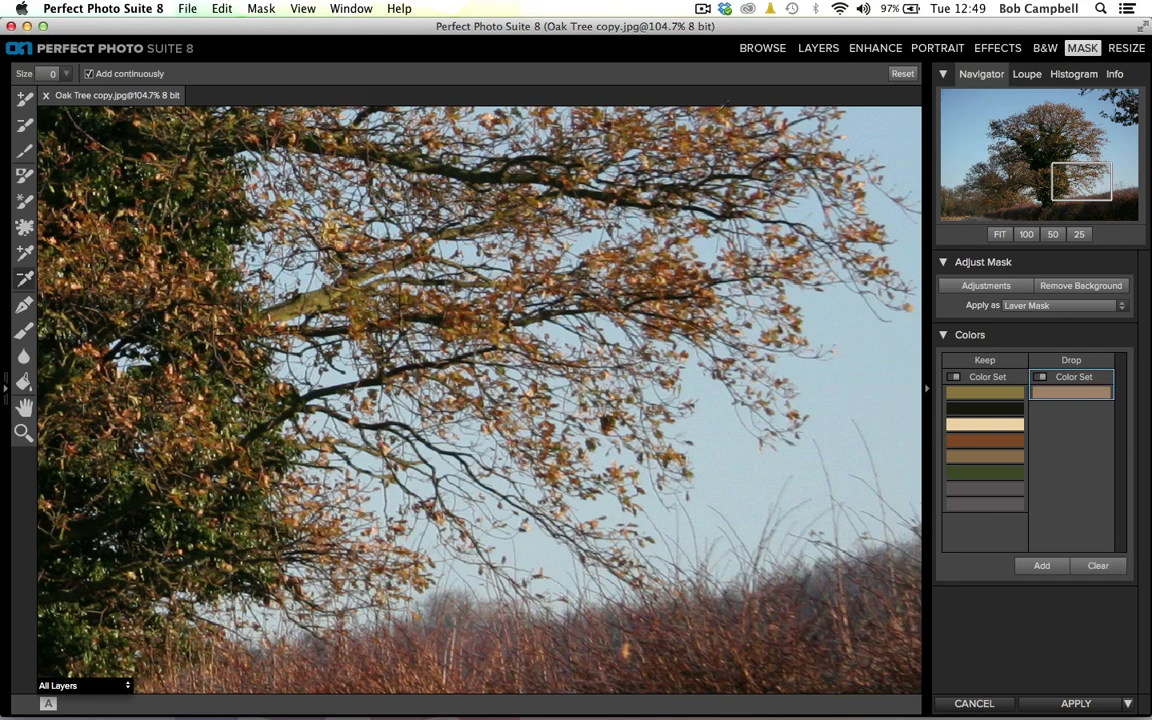
click(721, 110)
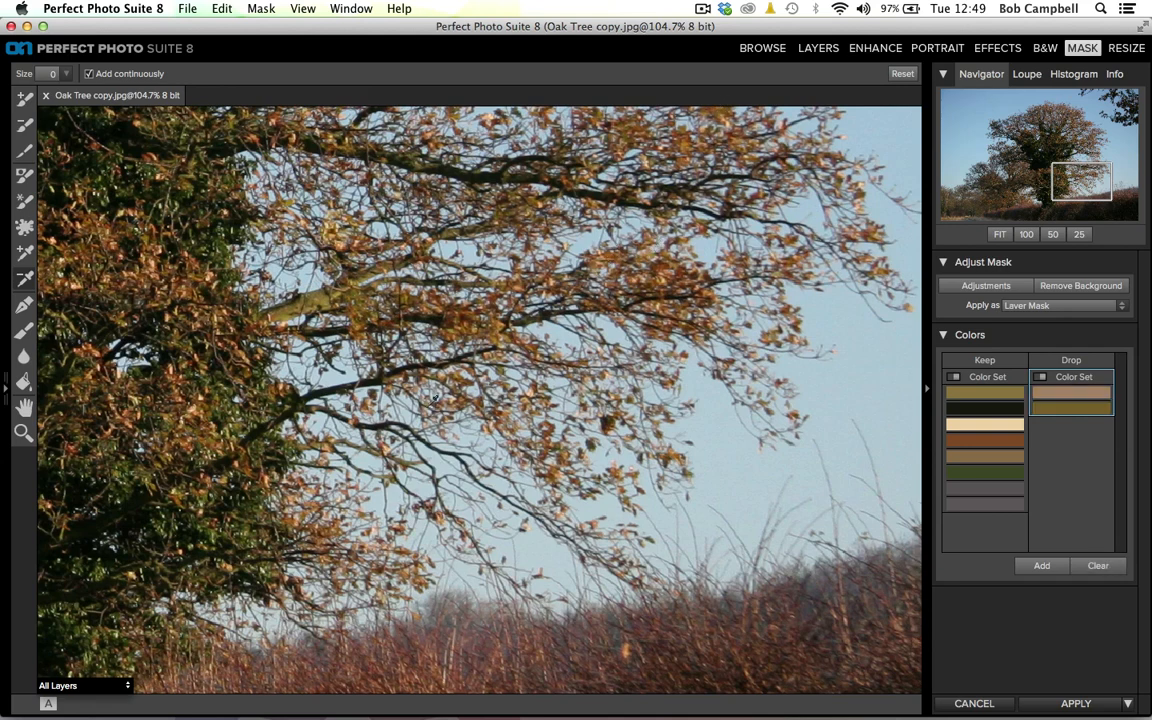
click(329, 347)
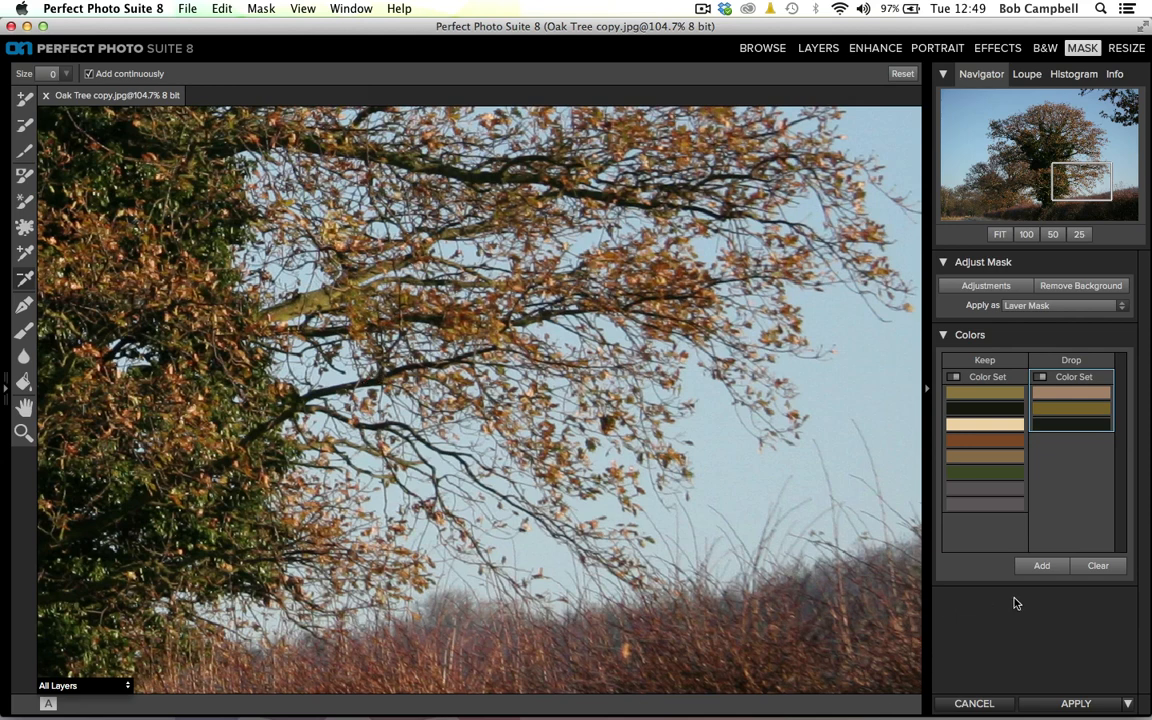
click(1107, 571)
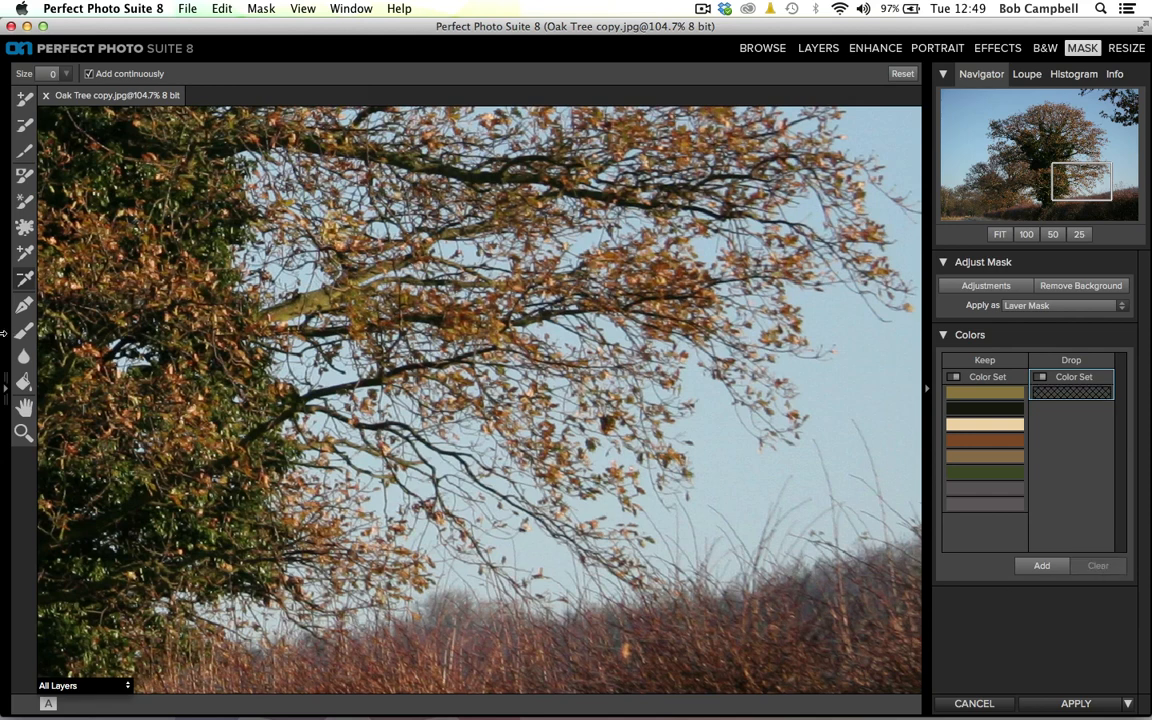
- Sample four blues from the open sky and the gaps between the branches into the Drop color set
click(896, 478)
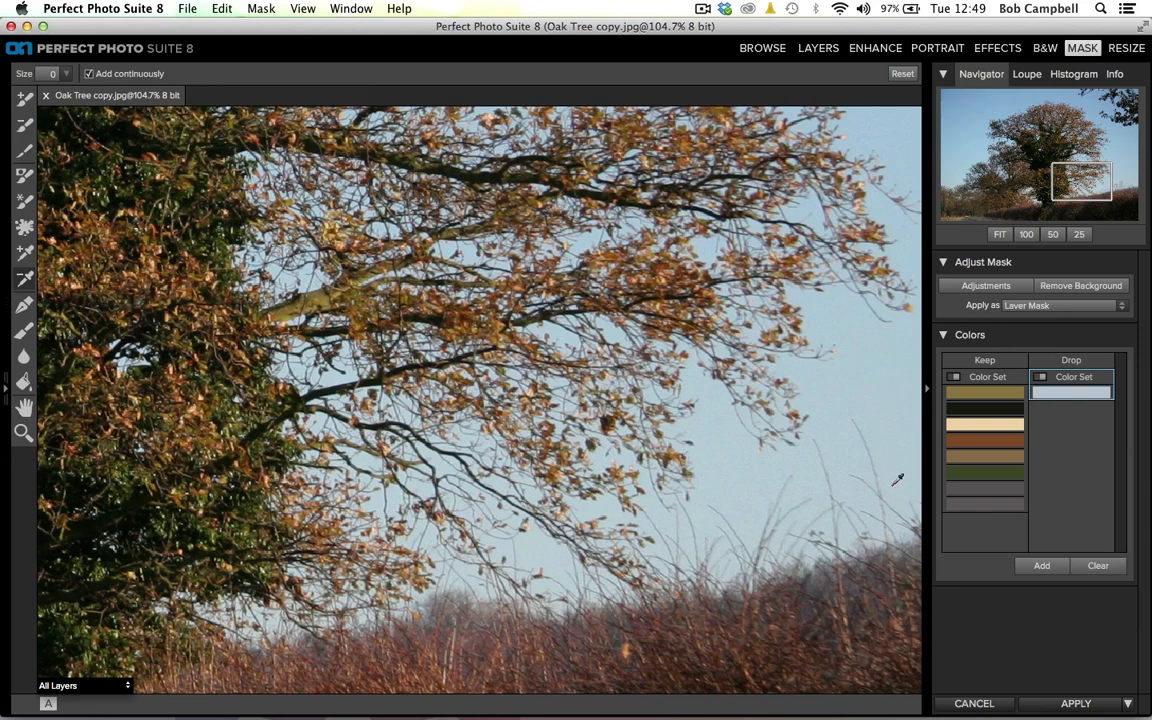
click(417, 512)
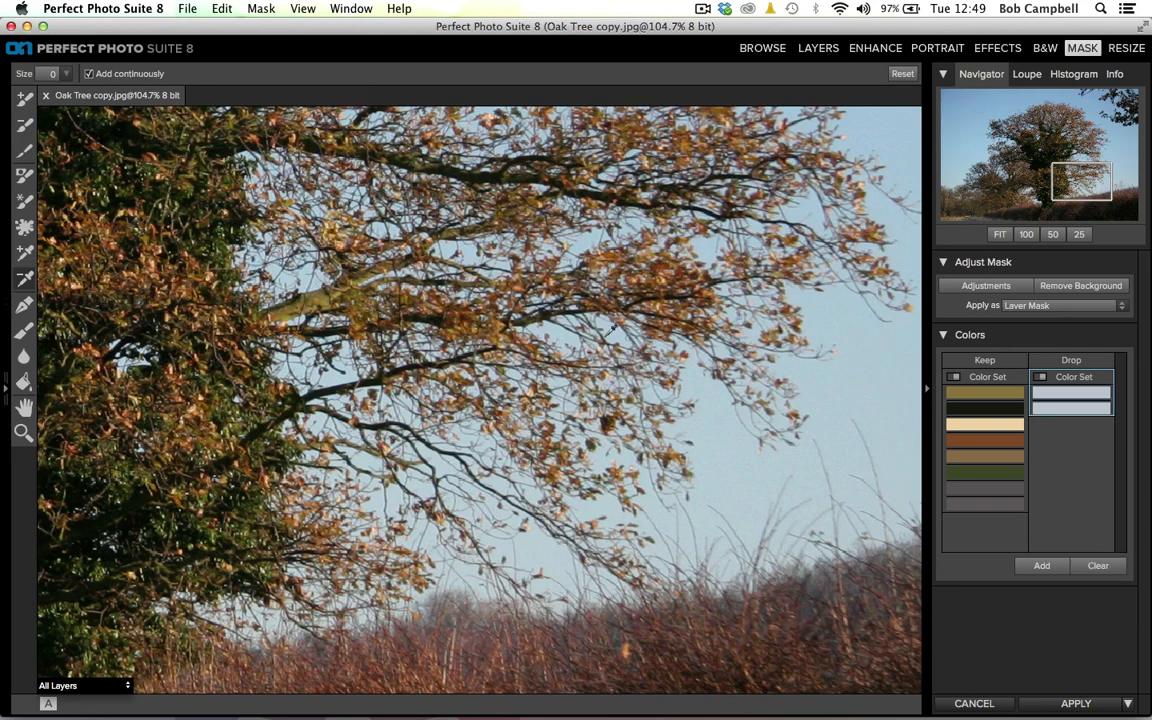
click(796, 127)
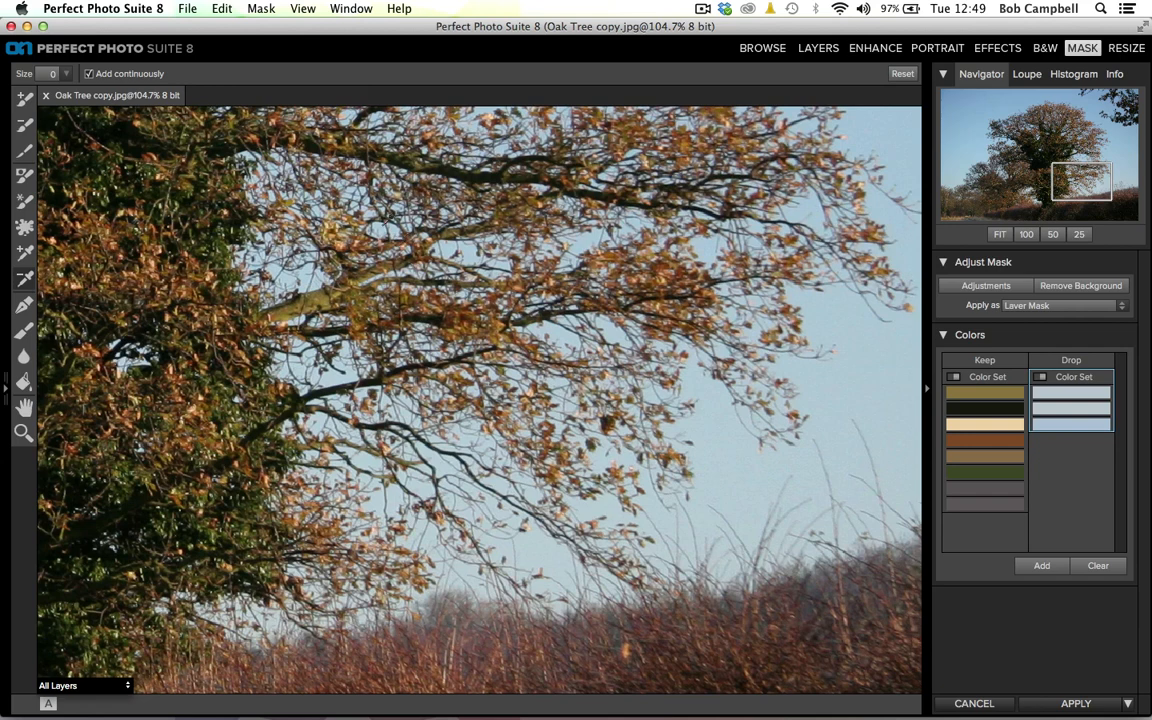
click(350, 200)
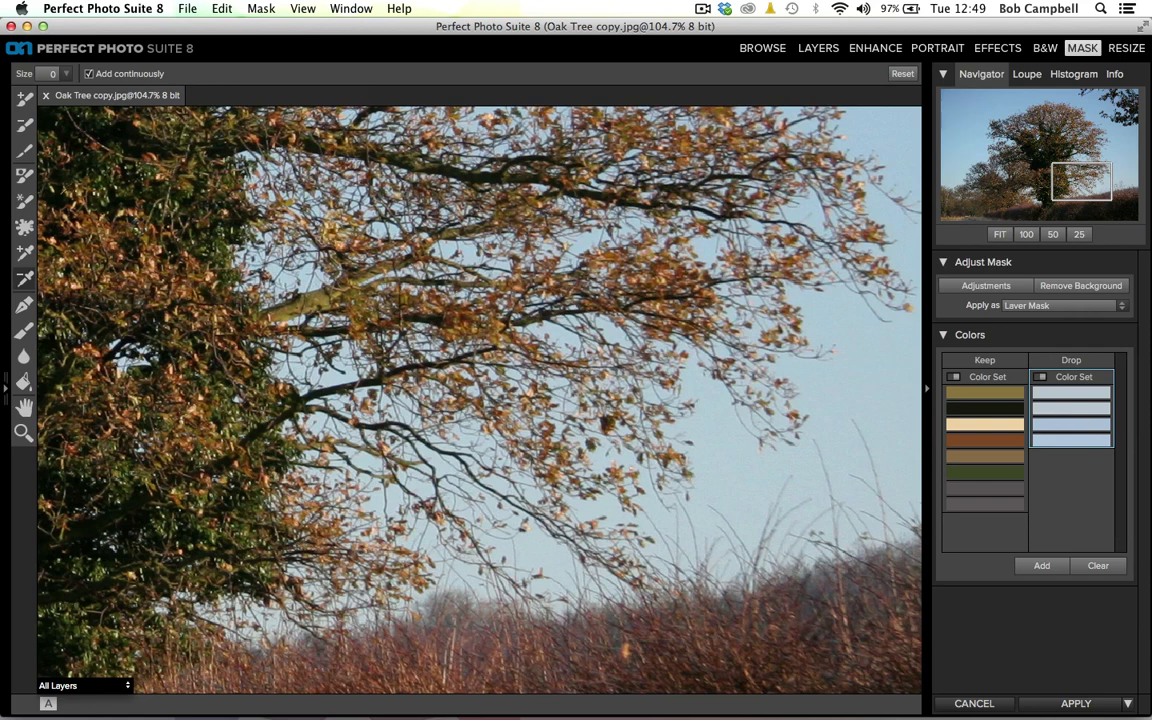
- Paint out the sky among the oak's right-hand branches with the Magic Brush at size 200 and Color Decontamination on
click(24, 203)
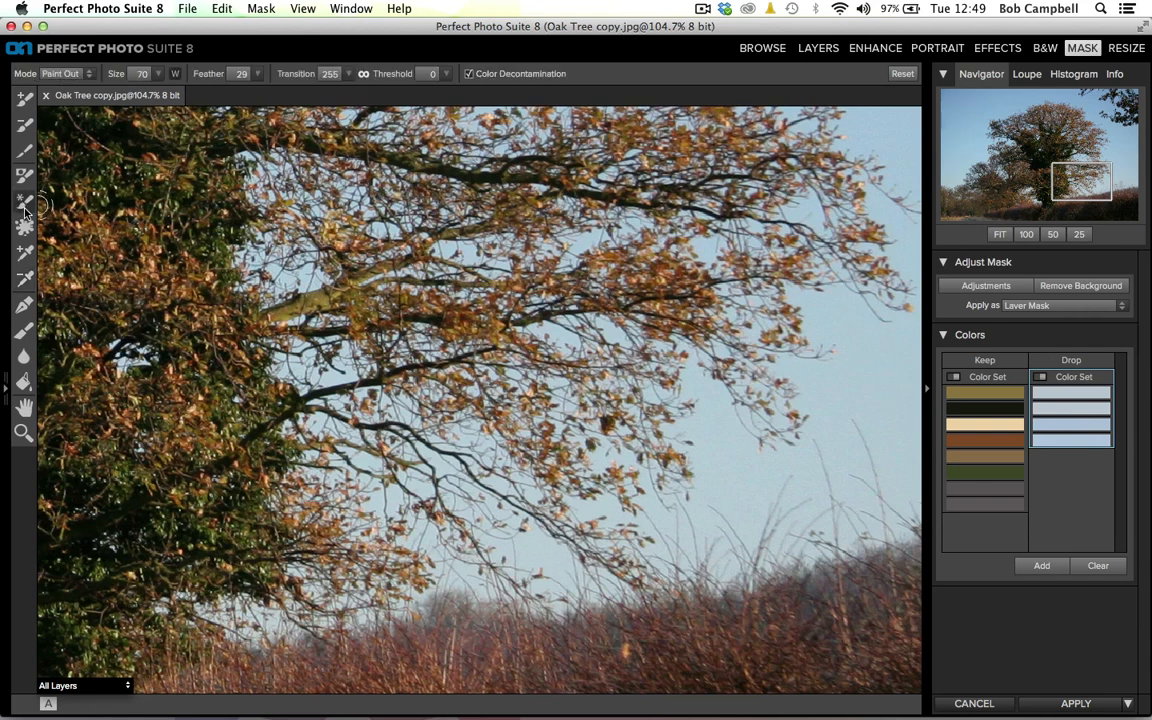
key(bracketright)
key(bracketright)
key(bracketright)
key(bracketright)
key(bracketright)
key(bracketright)
key(bracketright)
key(bracketright)
key(bracketright)
key(bracketright)
key(bracketright)
key(bracketright)
key(bracketright)
click(449, 276)
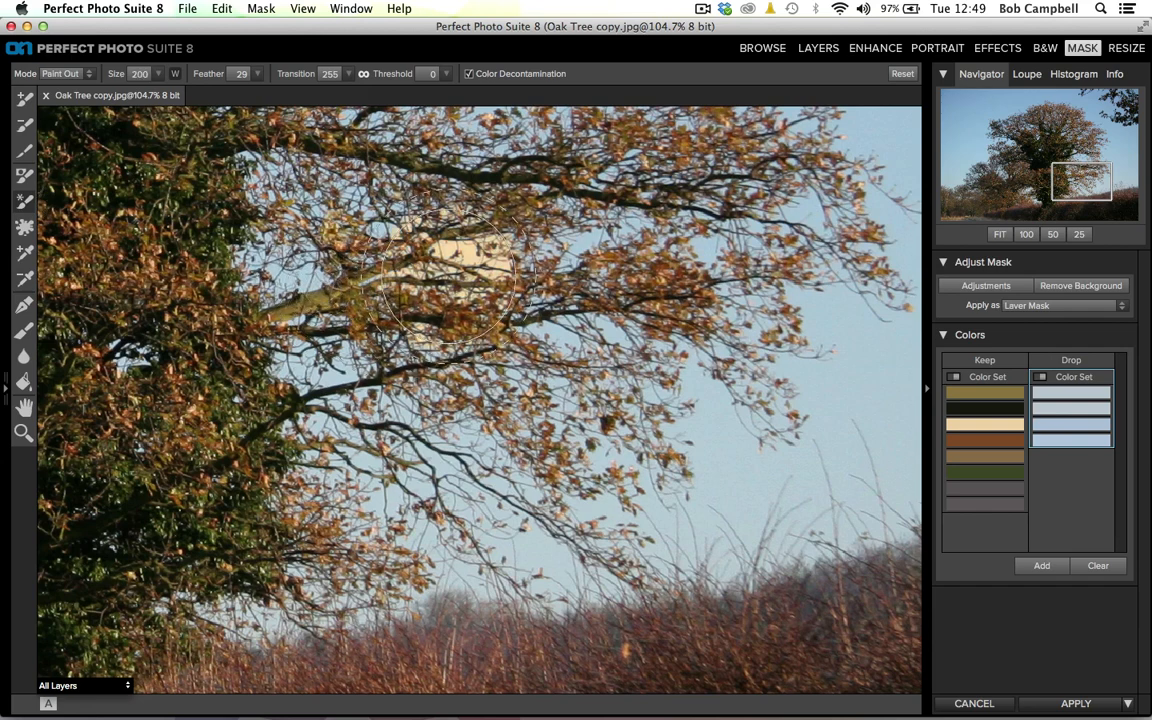
mouse_move(449, 276)
mouse_down()
mouse_move(476, 256)
mouse_move(503, 274)
mouse_move(543, 253)
mouse_move(627, 253)
mouse_move(661, 271)
mouse_move(671, 243)
mouse_move(695, 231)
mouse_move(763, 273)
mouse_move(748, 248)
mouse_move(809, 294)
mouse_move(845, 304)
mouse_move(860, 292)
mouse_move(860, 309)
mouse_move(855, 330)
mouse_move(816, 361)
mouse_move(799, 412)
mouse_move(748, 381)
mouse_move(737, 407)
mouse_move(717, 412)
mouse_move(615, 412)
mouse_move(527, 330)
mouse_move(428, 294)
mouse_move(353, 320)
mouse_move(286, 320)
mouse_up()
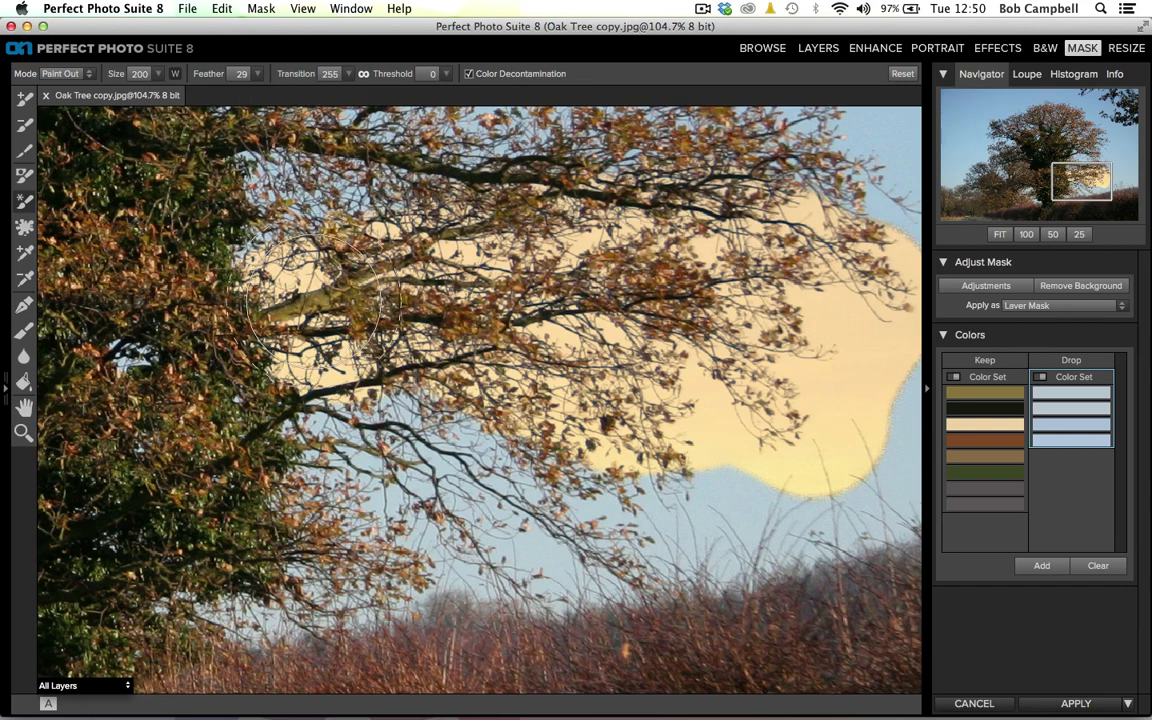
- Undo all the Magic Brush strokes painted over the sky around the oak's branches
key(super+z)
key(super+z)
key(super+z)
key(super+z)
key(super+z)
key(super+z)
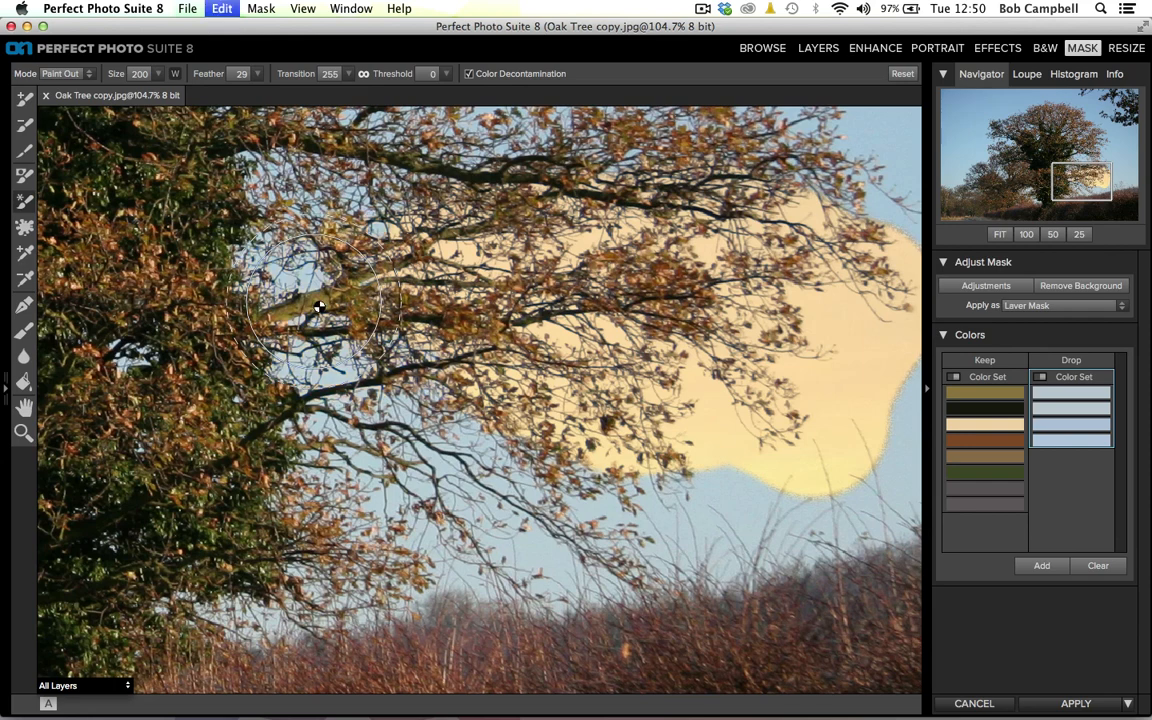
key(super+z)
key(super+z)
key(super+z)
key(super+z)
key(super+z)
key(super+z)
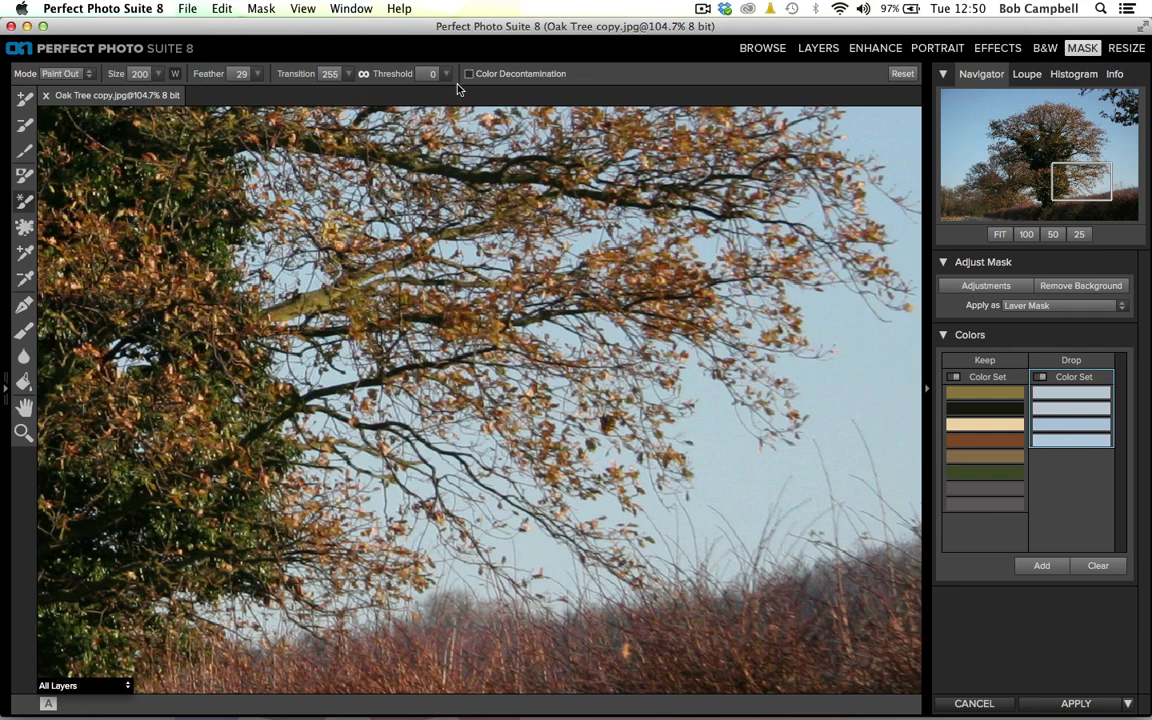
- Paint out the sky among the upper branches with Color Decontamination off, and repaint it with Color Decontamination on
mouse_move(615, 235)
mouse_down()
mouse_move(690, 245)
mouse_move(700, 215)
mouse_move(750, 245)
mouse_move(765, 200)
mouse_move(805, 237)
mouse_move(850, 195)
mouse_move(855, 258)
mouse_move(820, 302)
mouse_move(648, 338)
mouse_move(592, 326)
mouse_move(525, 252)
mouse_move(528, 226)
mouse_move(467, 300)
mouse_move(413, 255)
mouse_move(360, 265)
mouse_move(366, 306)
mouse_up()
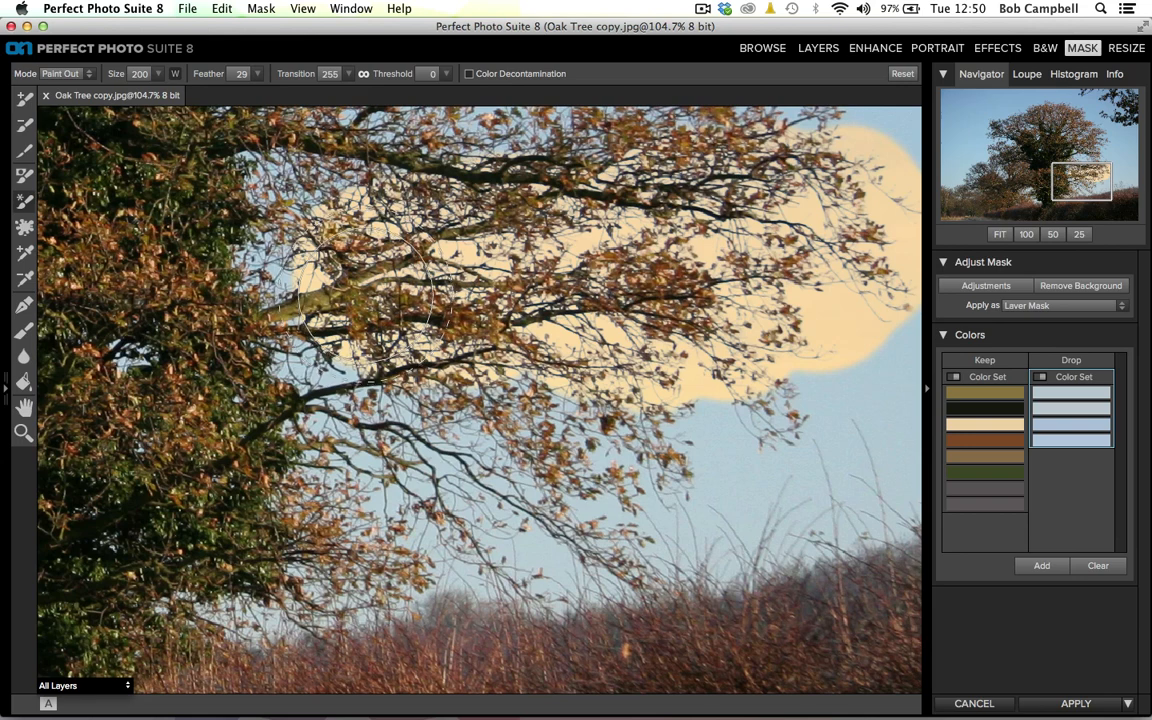
click(469, 73)
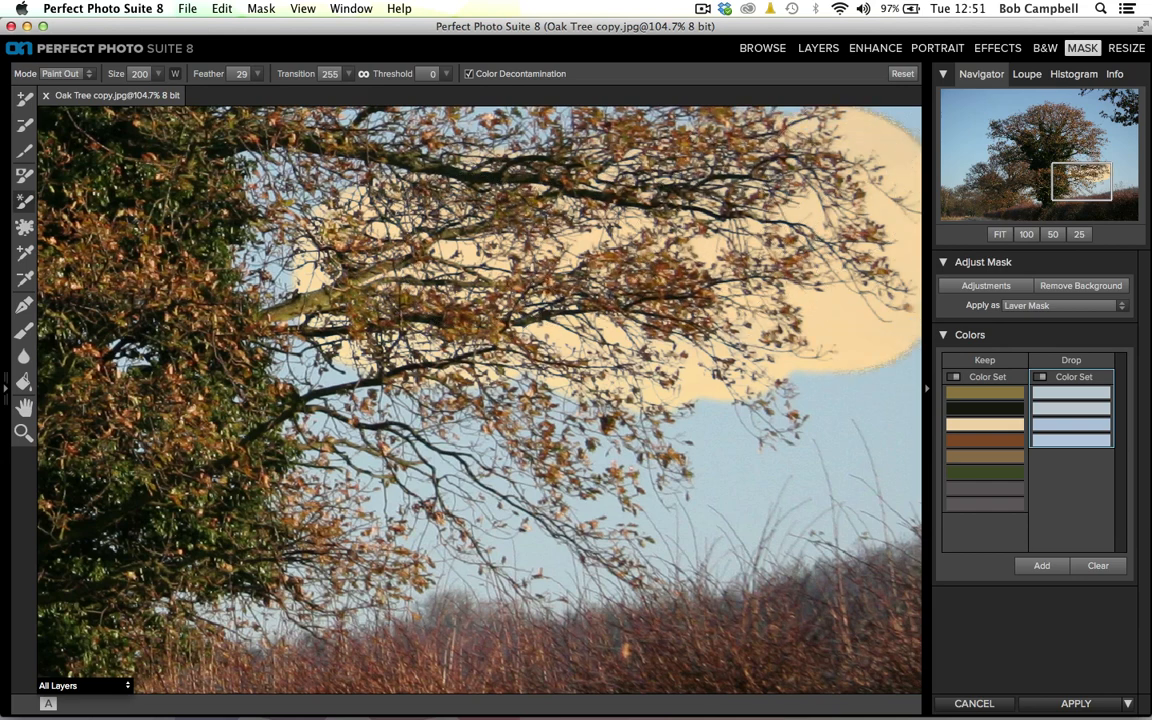
mouse_move(535, 281)
mouse_down()
mouse_move(407, 307)
mouse_move(376, 237)
mouse_move(335, 301)
mouse_move(308, 242)
mouse_move(316, 288)
mouse_move(326, 288)
mouse_move(585, 185)
mouse_up()
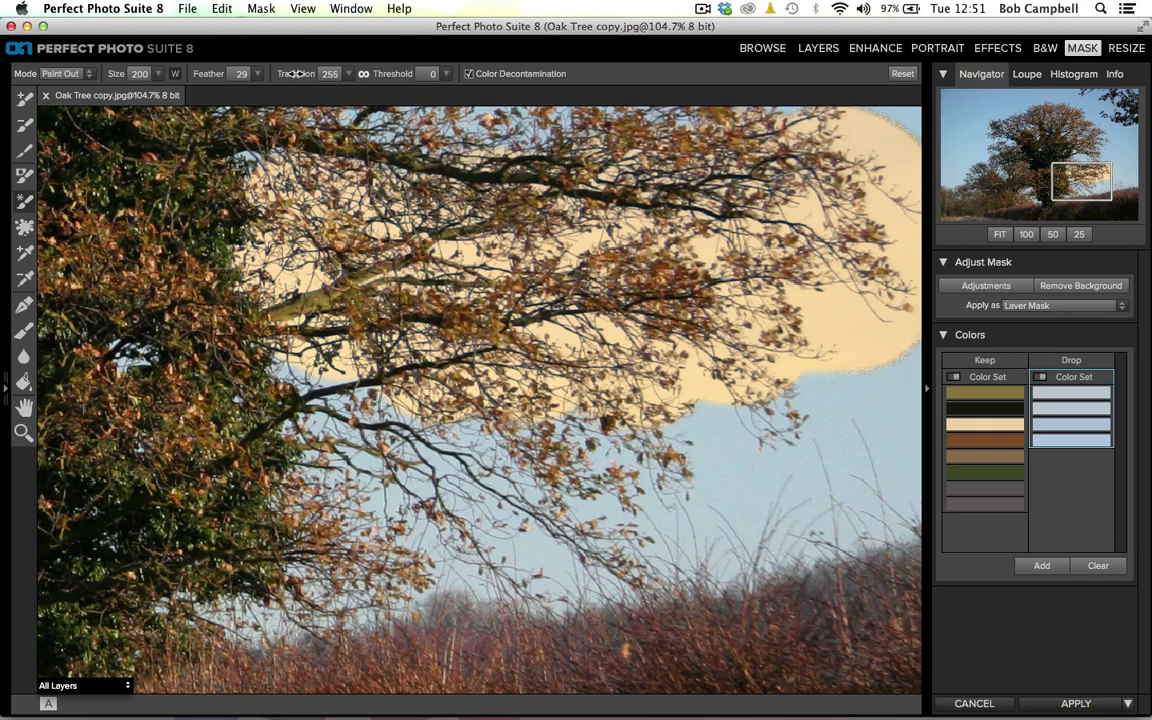
- Try painting out the sky around the outer branches with Transition at 0, and undo the strokes
drag(296, 73, 171, 73)
mouse_move(697, 299)
mouse_down()
mouse_move(628, 270)
mouse_move(680, 325)
mouse_move(675, 215)
mouse_up()
mouse_move(760, 245)
mouse_down()
mouse_move(832, 306)
mouse_move(858, 270)
mouse_move(845, 225)
mouse_up()
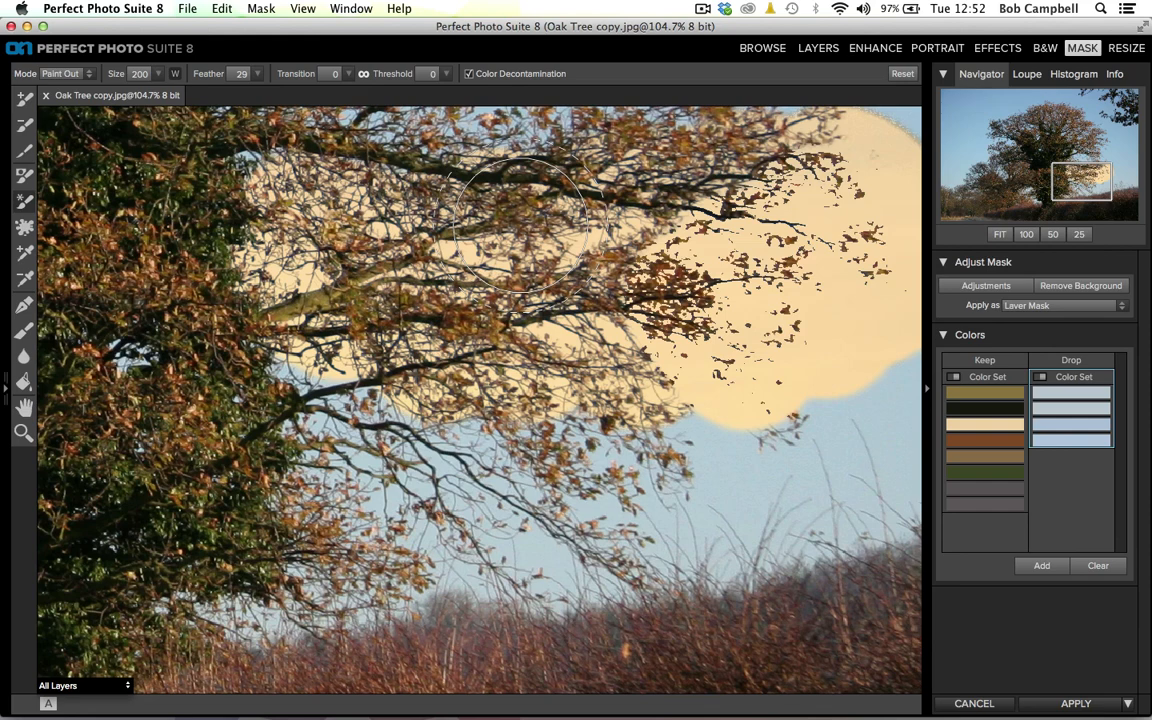
key(super+z)
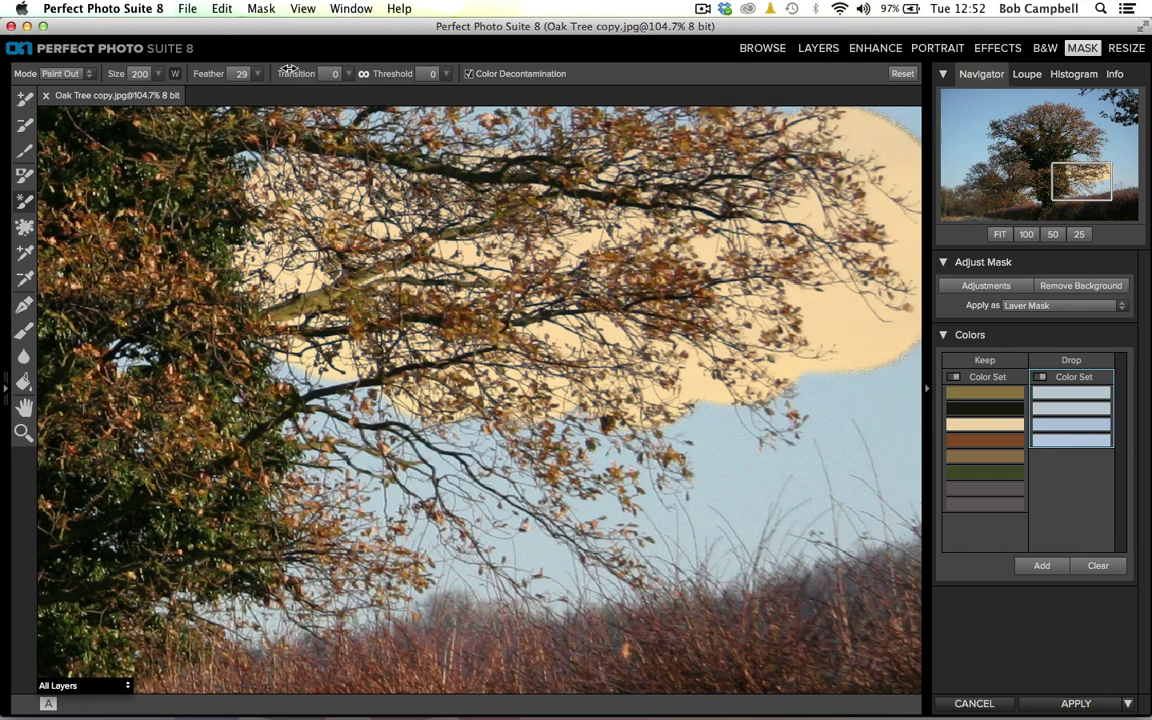
- Paint out the sky among the lower branches with Transition at 255 and Threshold at 131
drag(285, 74, 318, 75)
drag(393, 74, 460, 73)
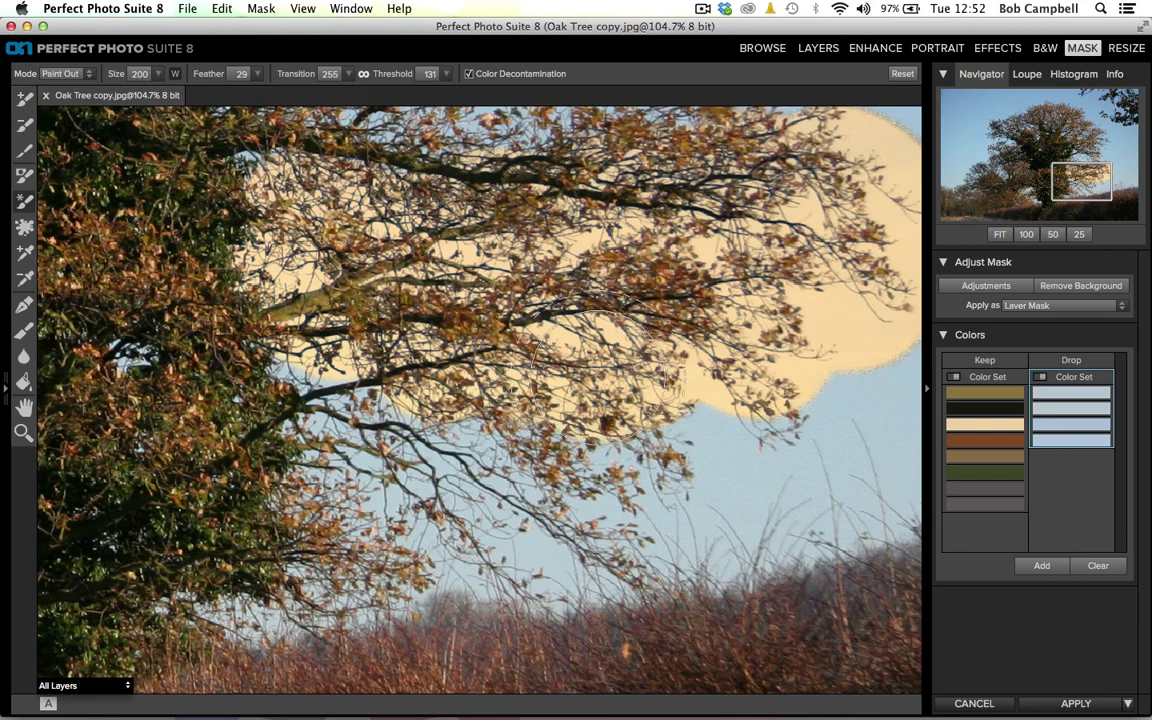
mouse_move(658, 372)
mouse_down()
mouse_move(645, 378)
mouse_move(756, 395)
mouse_move(746, 388)
mouse_move(823, 335)
mouse_move(860, 380)
mouse_up()
mouse_move(620, 425)
mouse_down()
mouse_move(605, 445)
mouse_move(648, 500)
mouse_move(465, 420)
mouse_move(480, 440)
mouse_up()
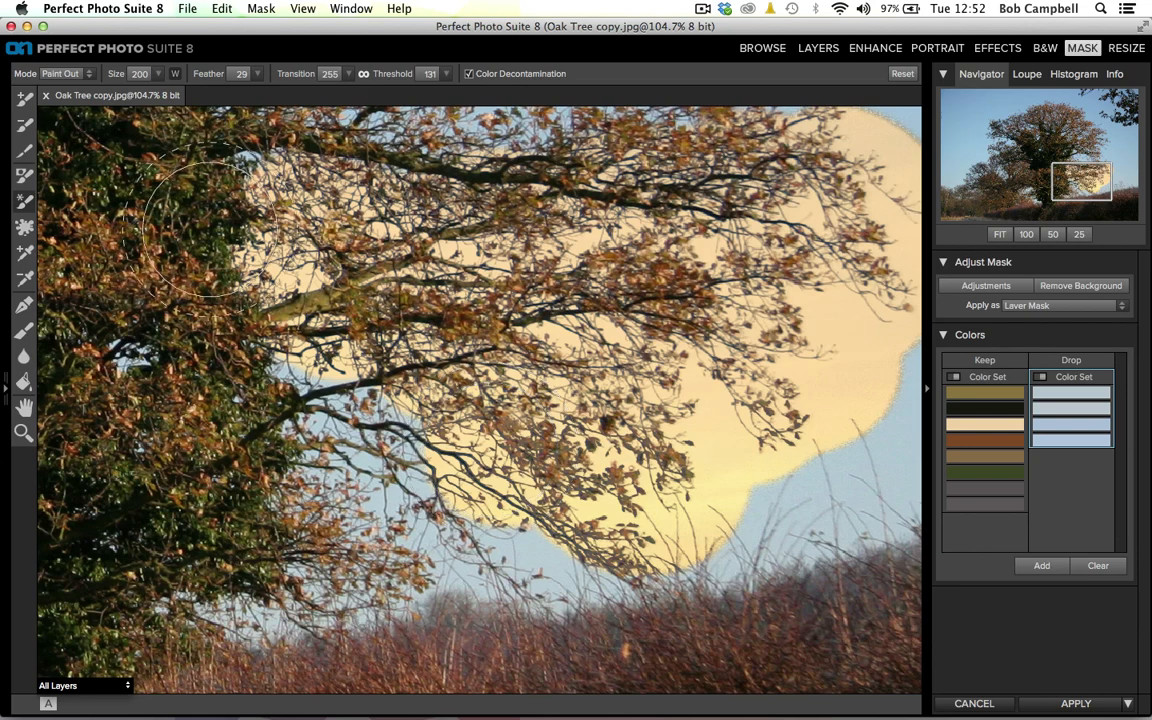
- Paint out more sky down to the hedge with Threshold at 0, and reset the layer's mask
mouse_move(382, 74)
mouse_down()
mouse_move(260, 74)
mouse_move(365, 72)
mouse_up()
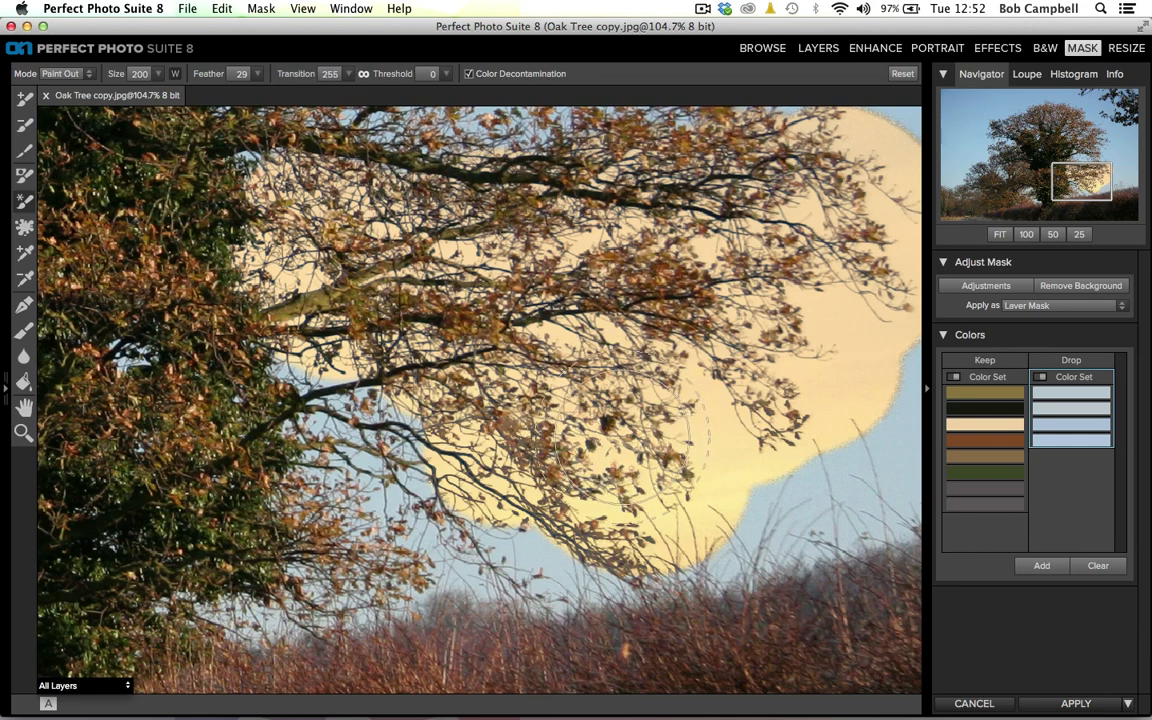
mouse_move(640, 460)
mouse_down()
mouse_move(783, 439)
mouse_move(784, 416)
mouse_move(843, 358)
mouse_up()
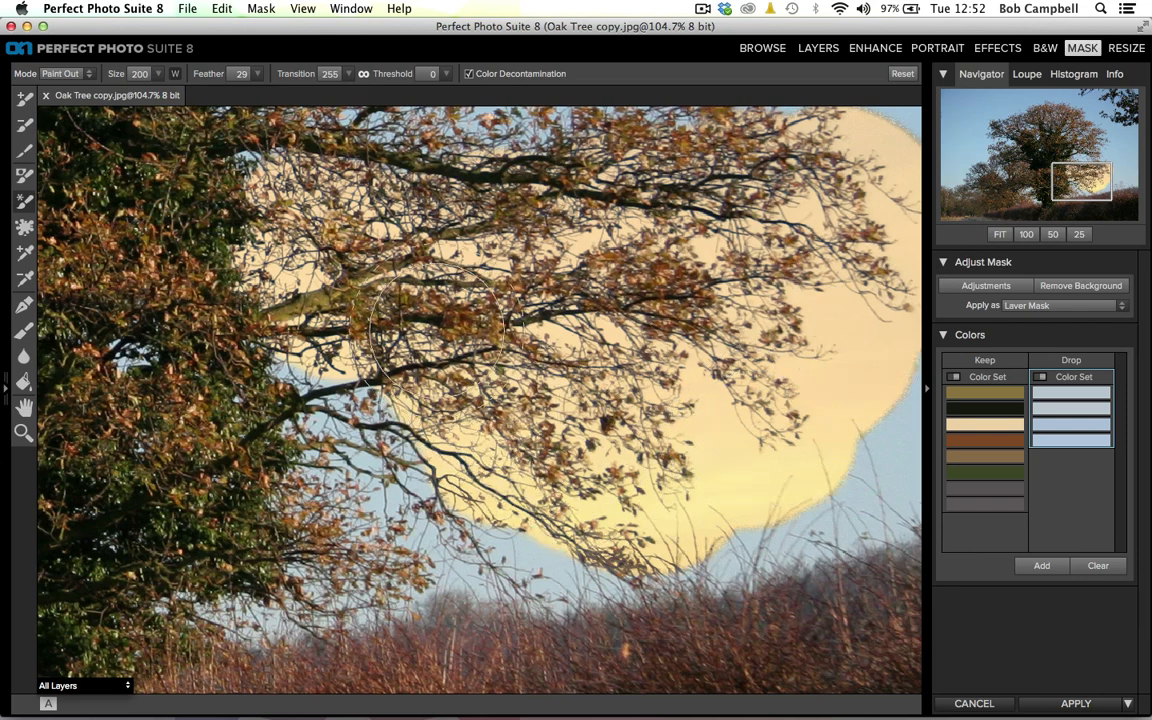
mouse_move(425, 360)
mouse_down()
mouse_move(420, 420)
mouse_move(520, 520)
mouse_move(530, 550)
mouse_move(595, 570)
mouse_move(698, 563)
mouse_up()
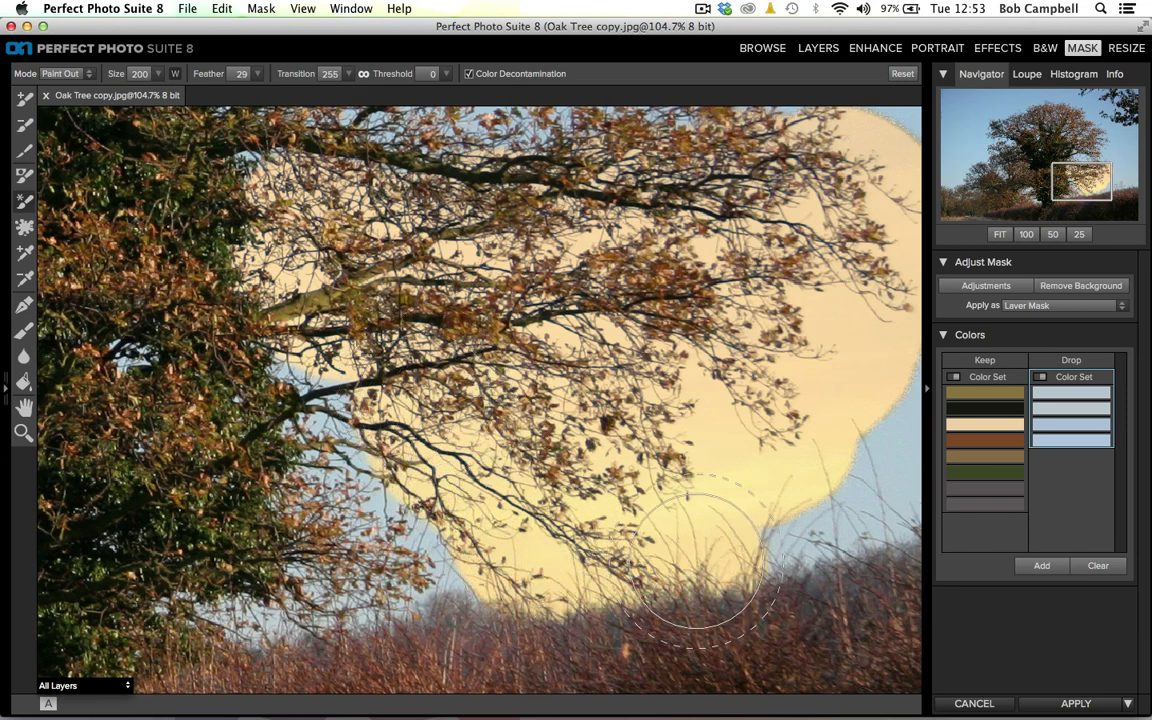
click(258, 9)
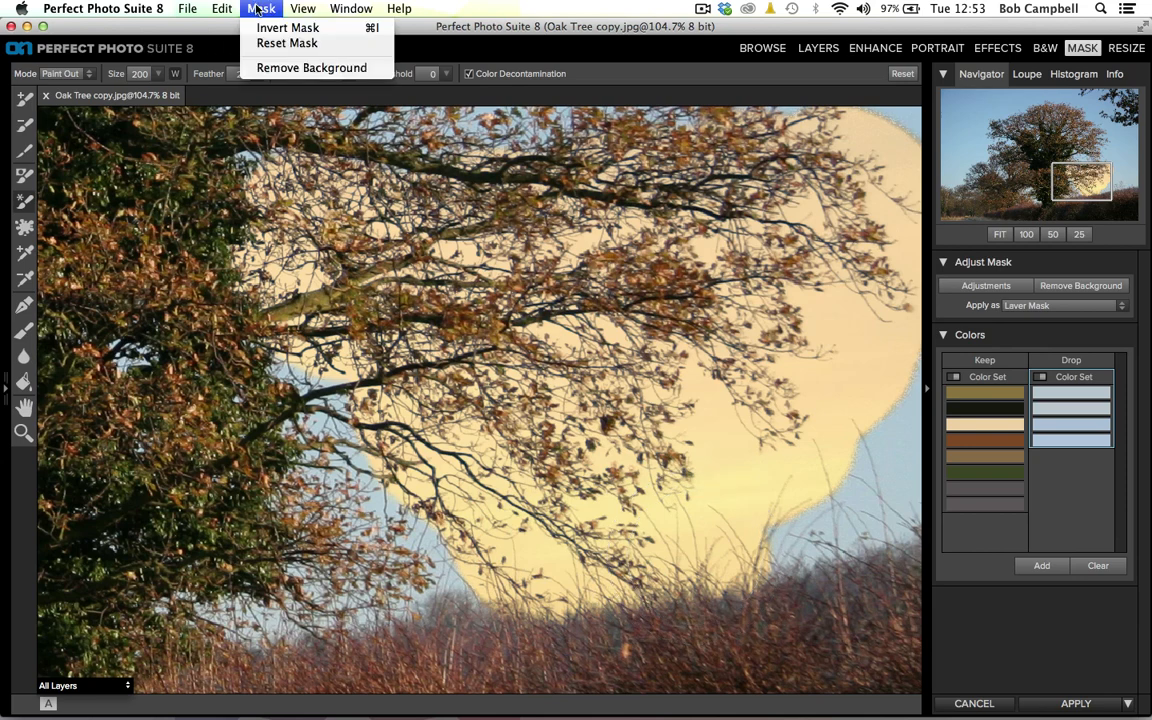
click(268, 47)
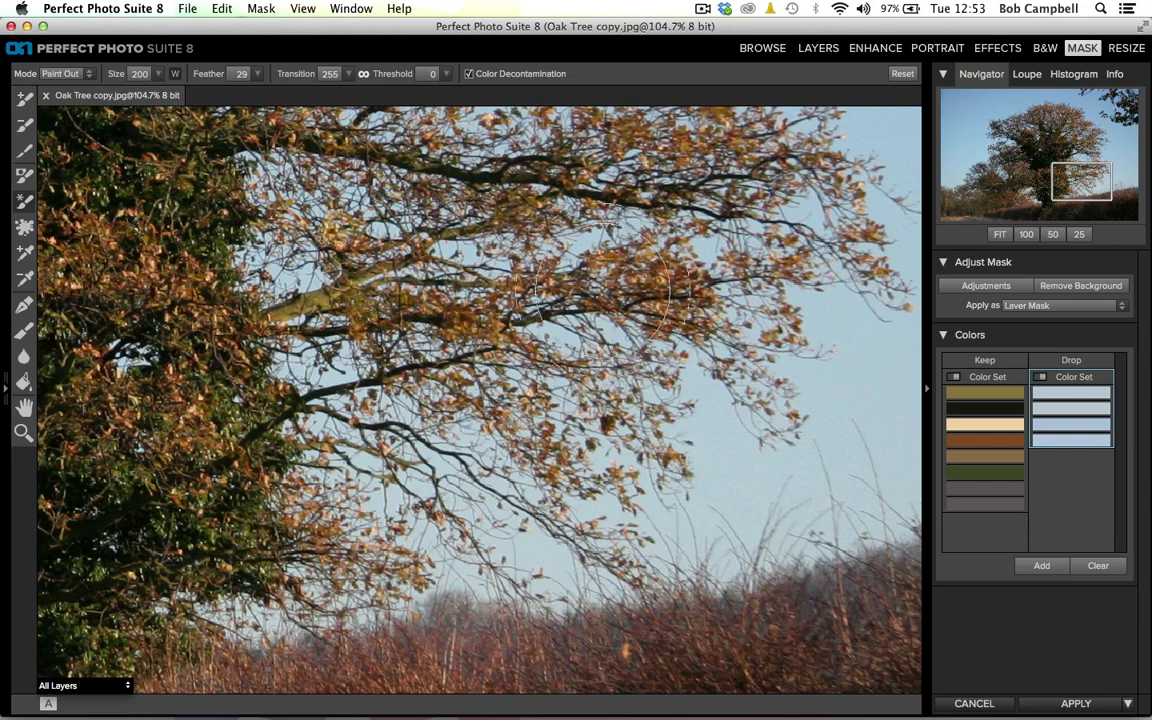
- Paint out the sky among the oak's right-hand branches down to the hedge, and show the before and after views side by side
mouse_move(701, 236)
mouse_down()
mouse_move(771, 222)
mouse_move(778, 195)
mouse_move(816, 190)
mouse_move(866, 280)
mouse_move(851, 195)
mouse_move(826, 170)
mouse_move(611, 165)
mouse_move(490, 180)
mouse_move(596, 290)
mouse_move(676, 430)
mouse_move(766, 385)
mouse_move(816, 420)
mouse_move(848, 485)
mouse_move(738, 503)
mouse_move(704, 548)
mouse_move(631, 564)
mouse_move(591, 549)
mouse_move(591, 536)
mouse_move(530, 541)
mouse_move(435, 420)
mouse_move(375, 170)
mouse_move(335, 160)
mouse_move(360, 345)
mouse_up()
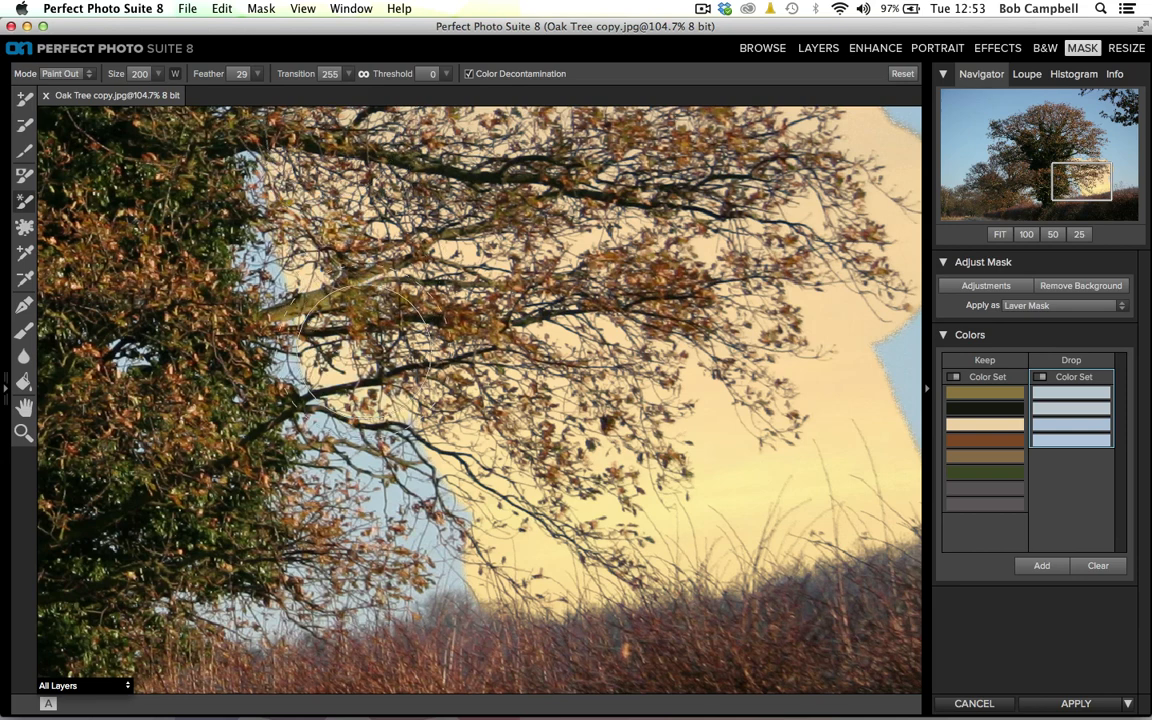
click(47, 707)
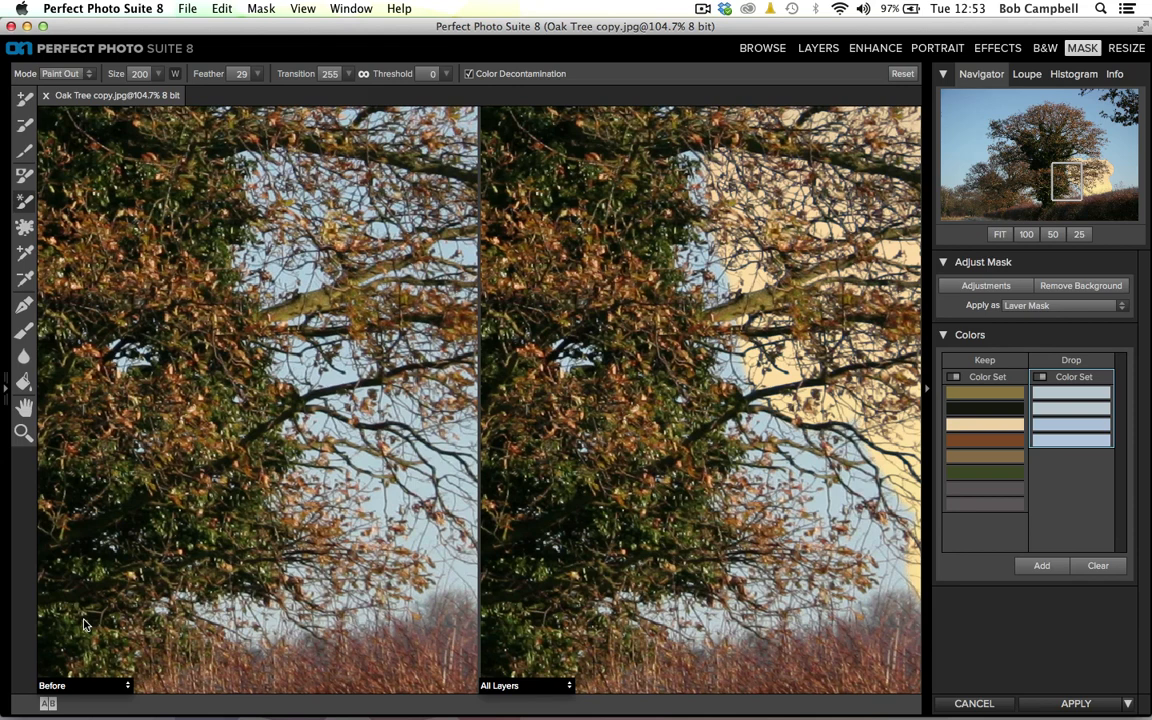
- Compare the before and after views of the oak's outer right-hand branches in both split layouts, and return to the single All Layers view
click(25, 409)
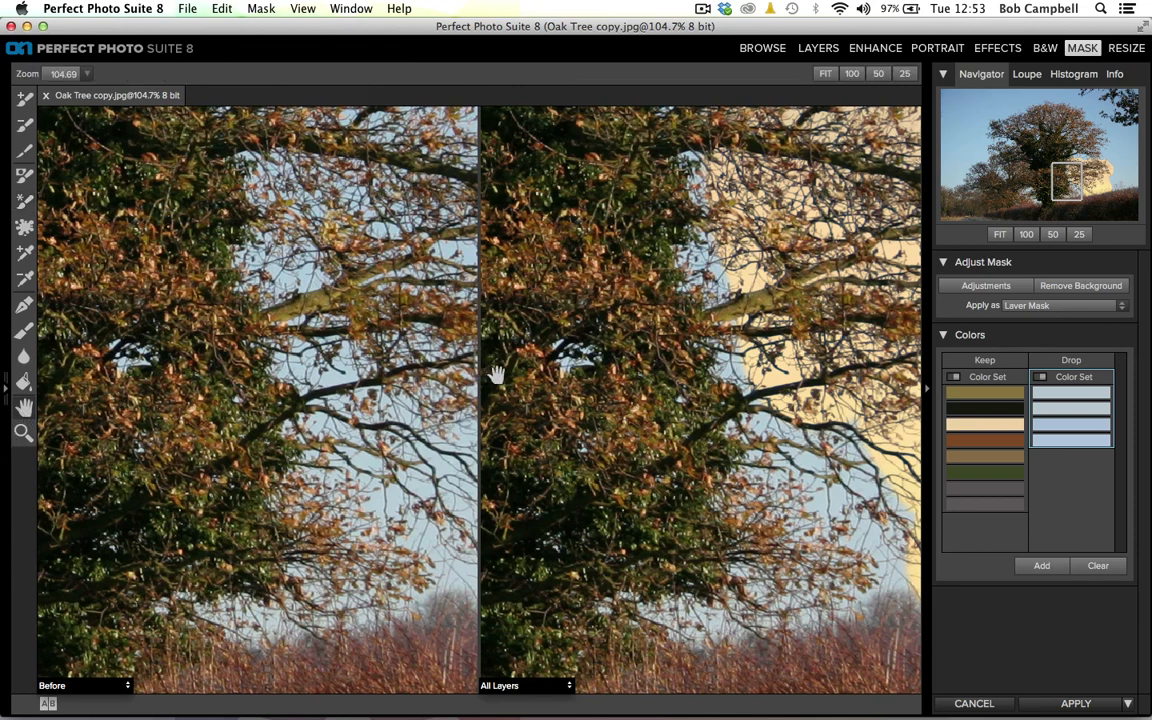
drag(497, 375, 87, 411)
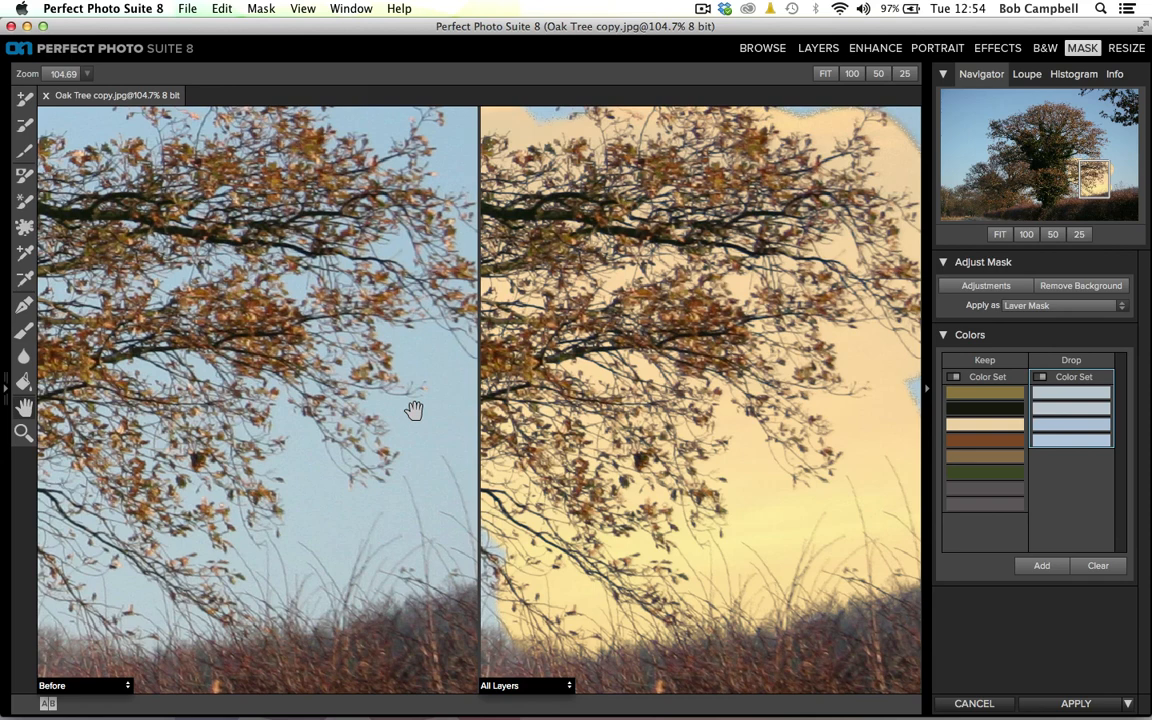
click(47, 705)
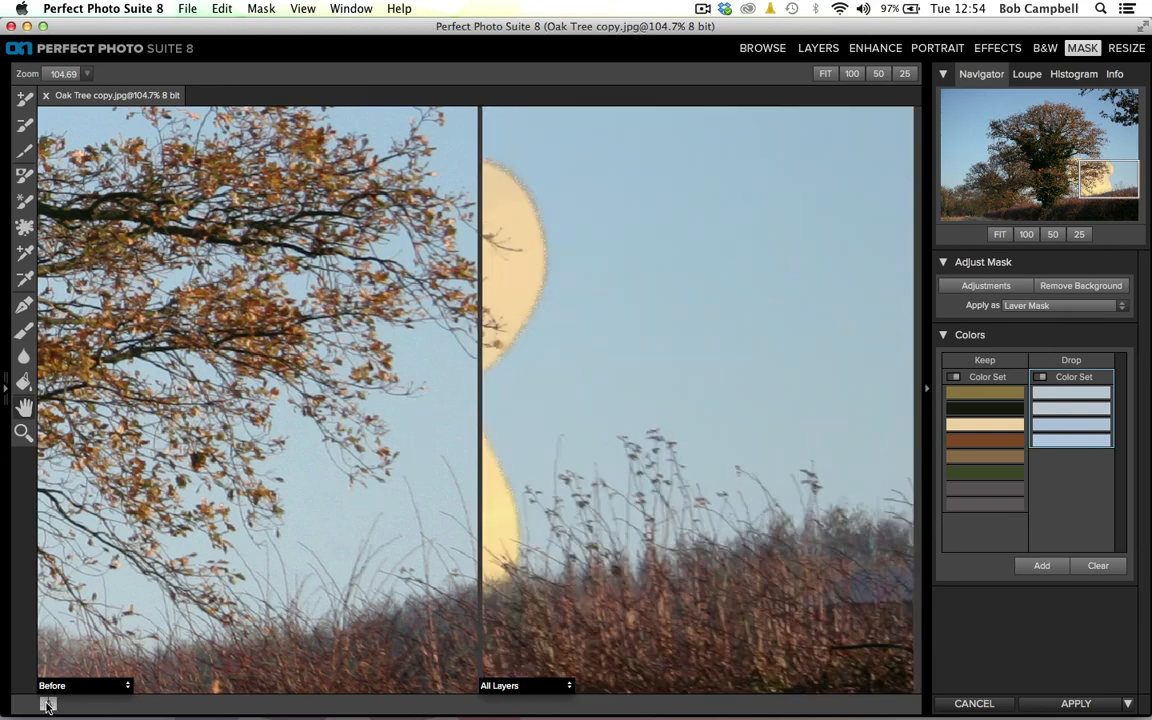
click(47, 705)
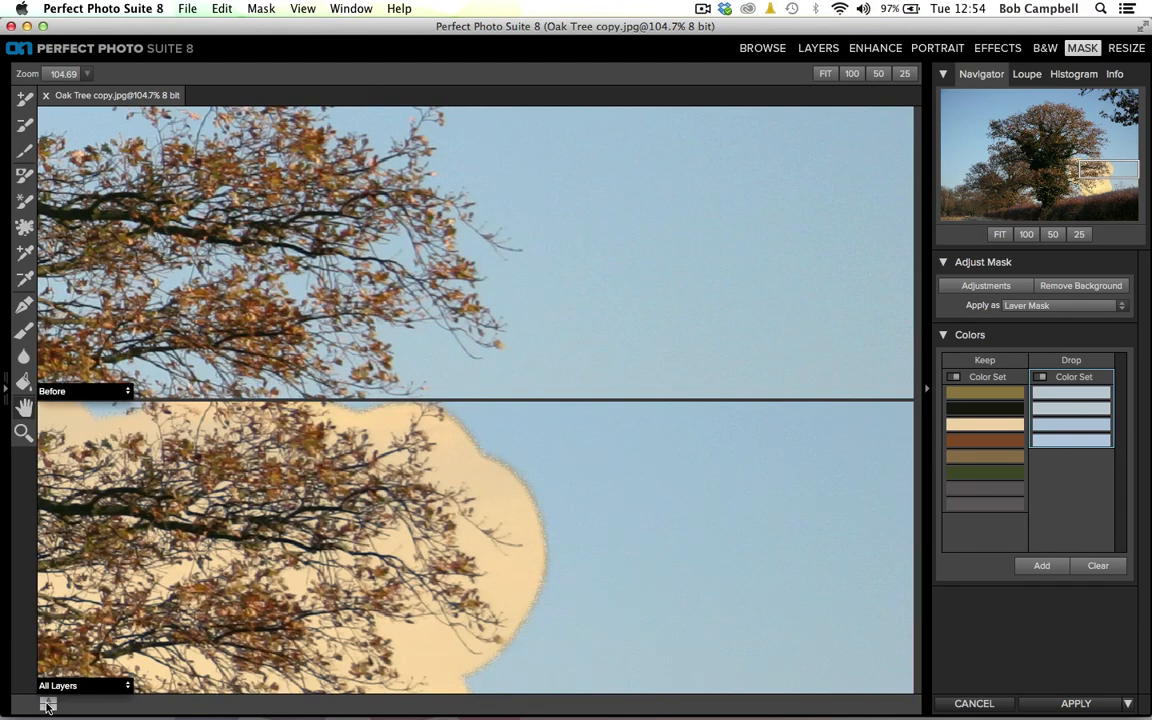
click(47, 705)
click(47, 705)
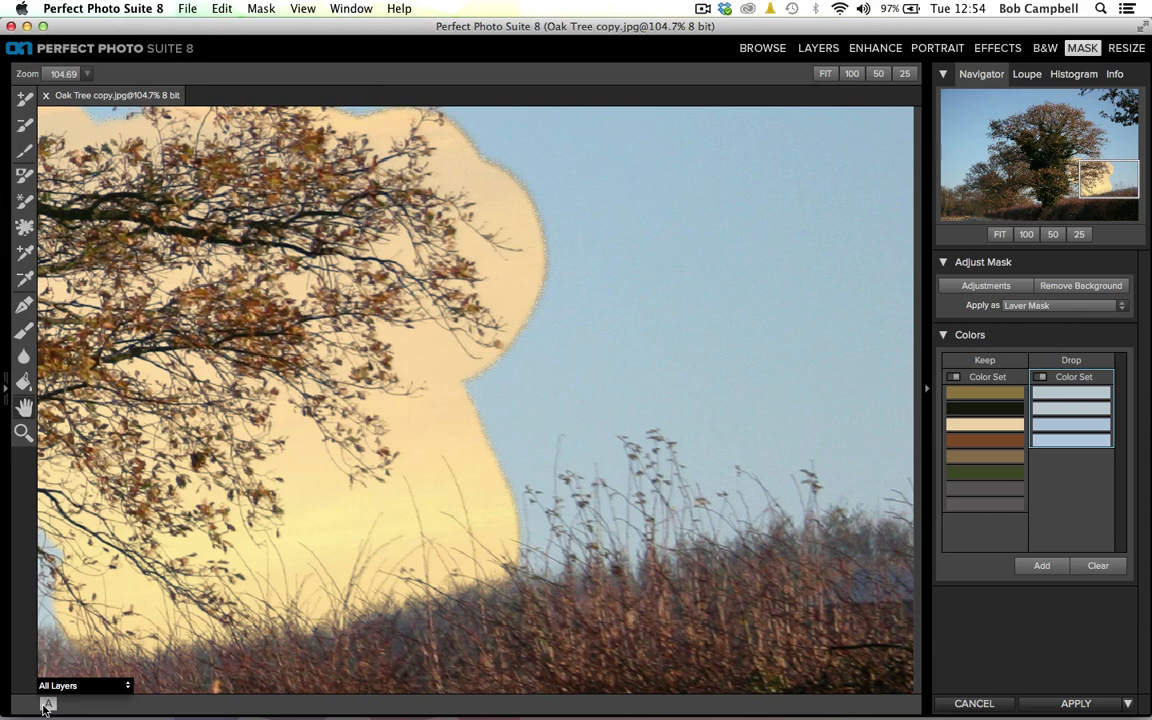
- Paint out the open sky between the oak's outer right-hand branches and the hedge with the refine brush at size 200
click(25, 203)
mouse_move(468, 427)
mouse_down()
mouse_move(548, 462)
mouse_move(515, 482)
mouse_move(605, 535)
mouse_move(625, 480)
mouse_move(670, 445)
mouse_move(740, 440)
mouse_move(810, 480)
mouse_move(822, 456)
mouse_move(795, 408)
mouse_move(670, 368)
mouse_move(558, 352)
mouse_move(540, 296)
mouse_move(594, 251)
mouse_move(670, 240)
mouse_up()
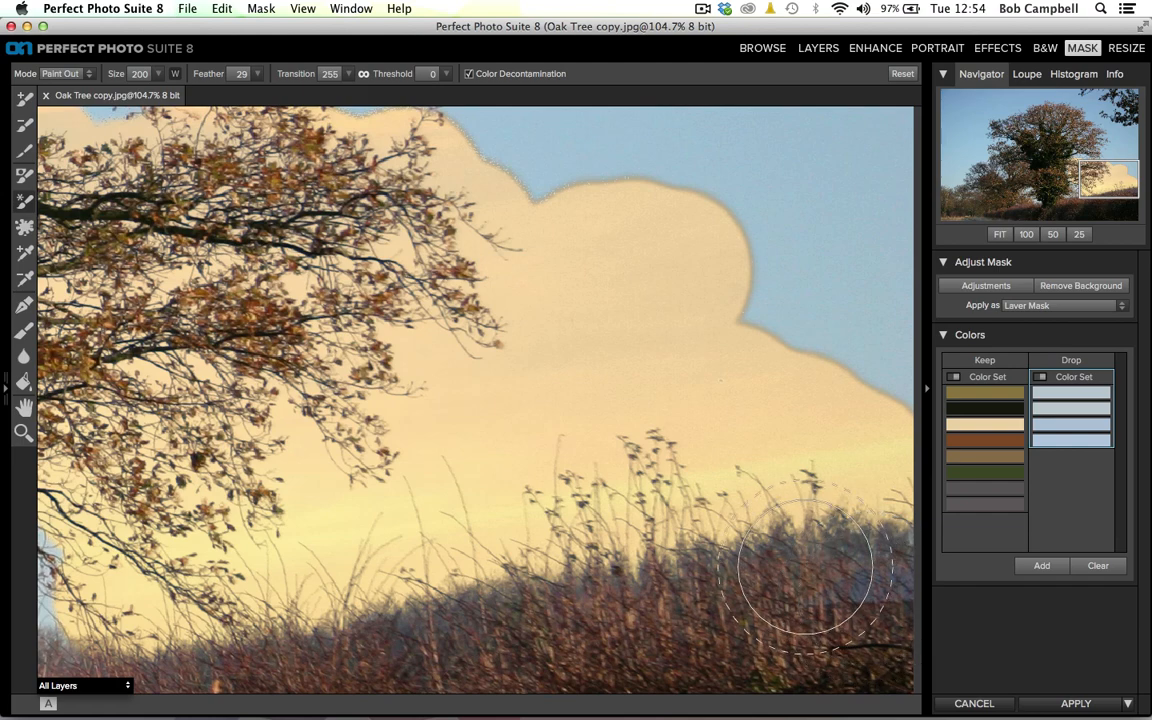
mouse_move(545, 185)
mouse_down()
mouse_move(500, 120)
mouse_move(440, 109)
mouse_move(195, 124)
mouse_move(128, 155)
mouse_move(124, 172)
mouse_move(158, 188)
mouse_move(437, 273)
mouse_up()
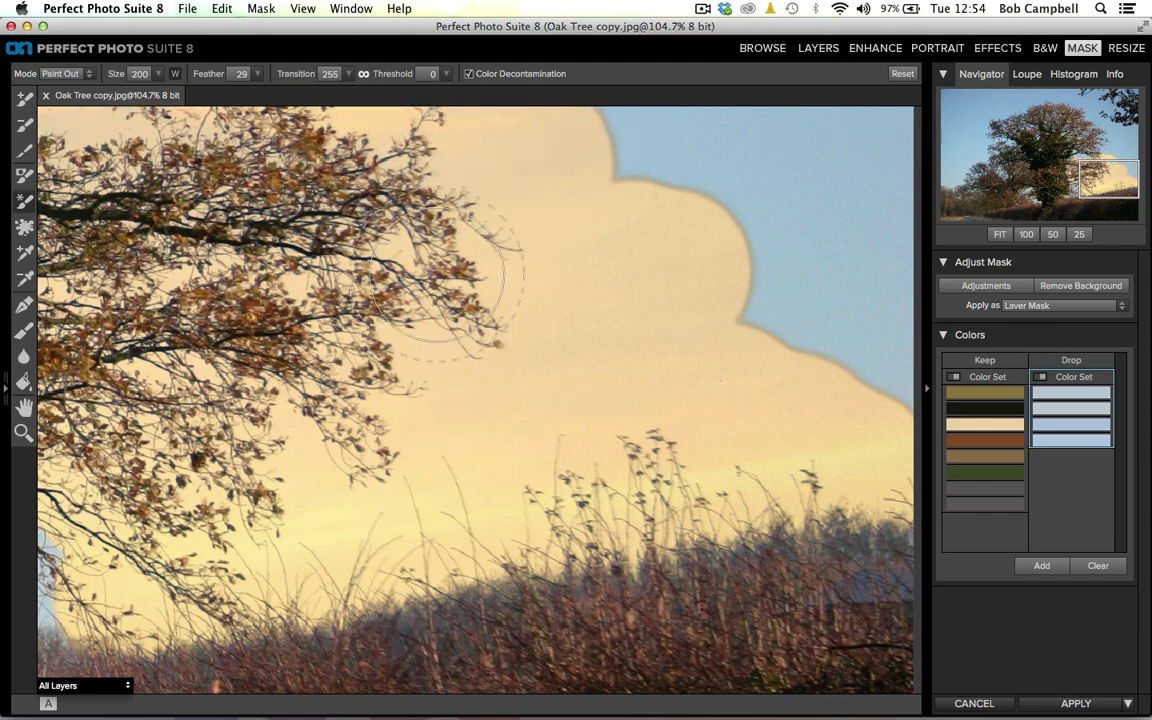
- Extend the painted-out sky upward through the oak's middle right-hand branches and across to the photo's right edge
click(1000, 236)
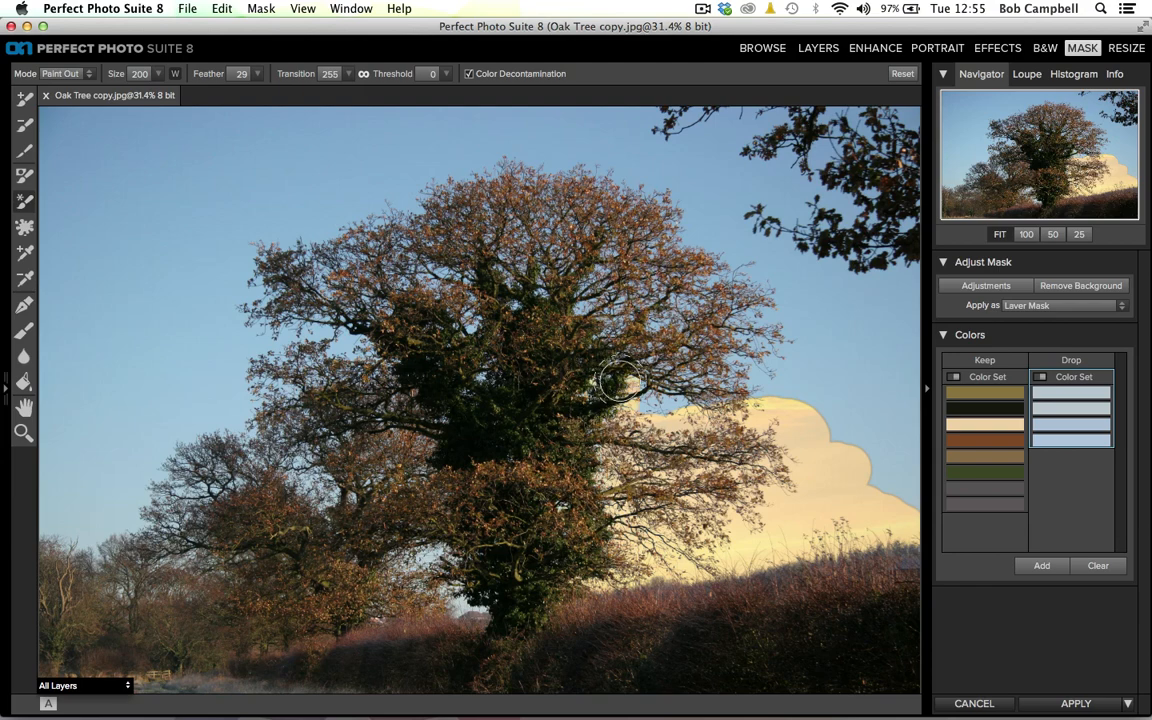
mouse_move(666, 394)
mouse_down()
mouse_move(798, 383)
mouse_move(902, 497)
mouse_move(915, 362)
mouse_up()
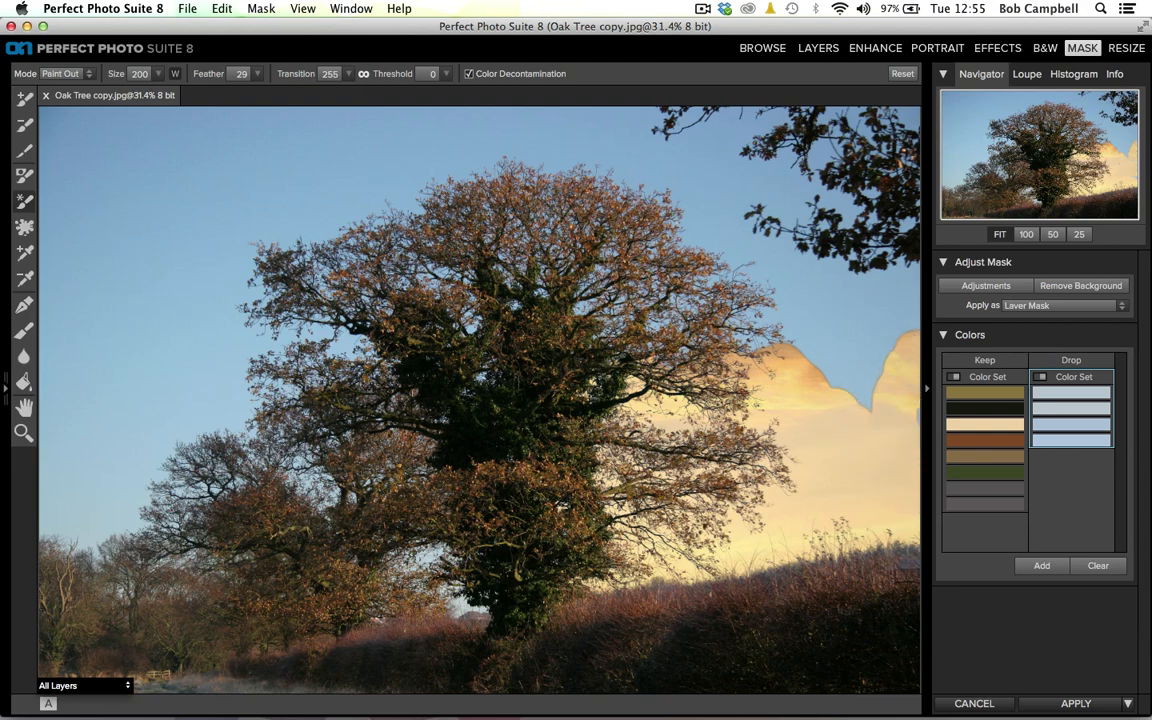
mouse_move(815, 380)
mouse_down()
mouse_move(755, 318)
mouse_move(728, 325)
mouse_move(705, 300)
mouse_up()
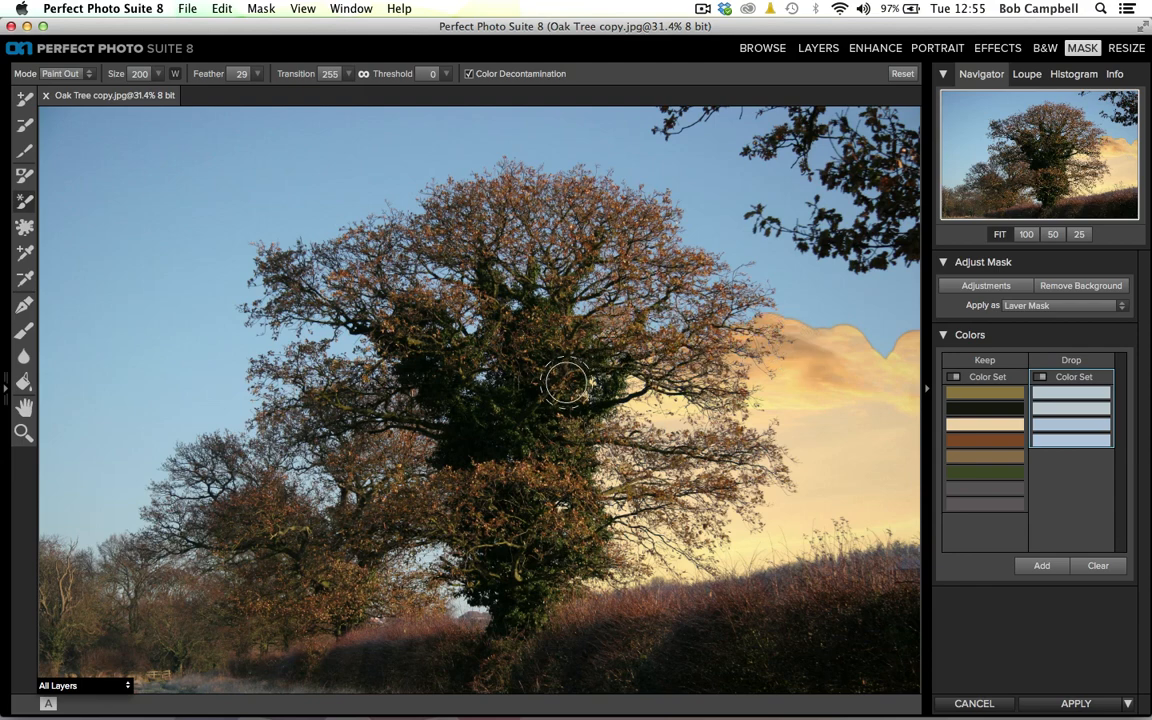
mouse_move(578, 300)
mouse_down()
mouse_move(665, 285)
mouse_move(758, 302)
mouse_move(728, 283)
mouse_move(795, 318)
mouse_move(905, 311)
mouse_move(900, 285)
mouse_up()
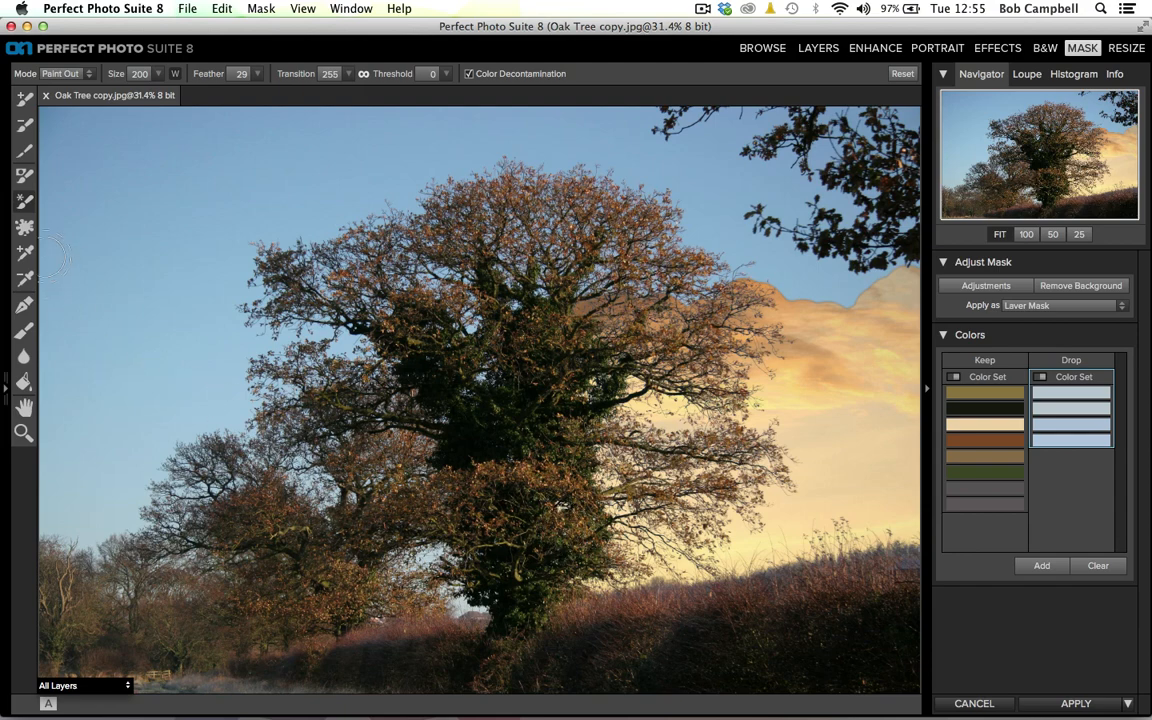
- Sample three deeper blues along the top edge of the sky as Drop colors
click(25, 280)
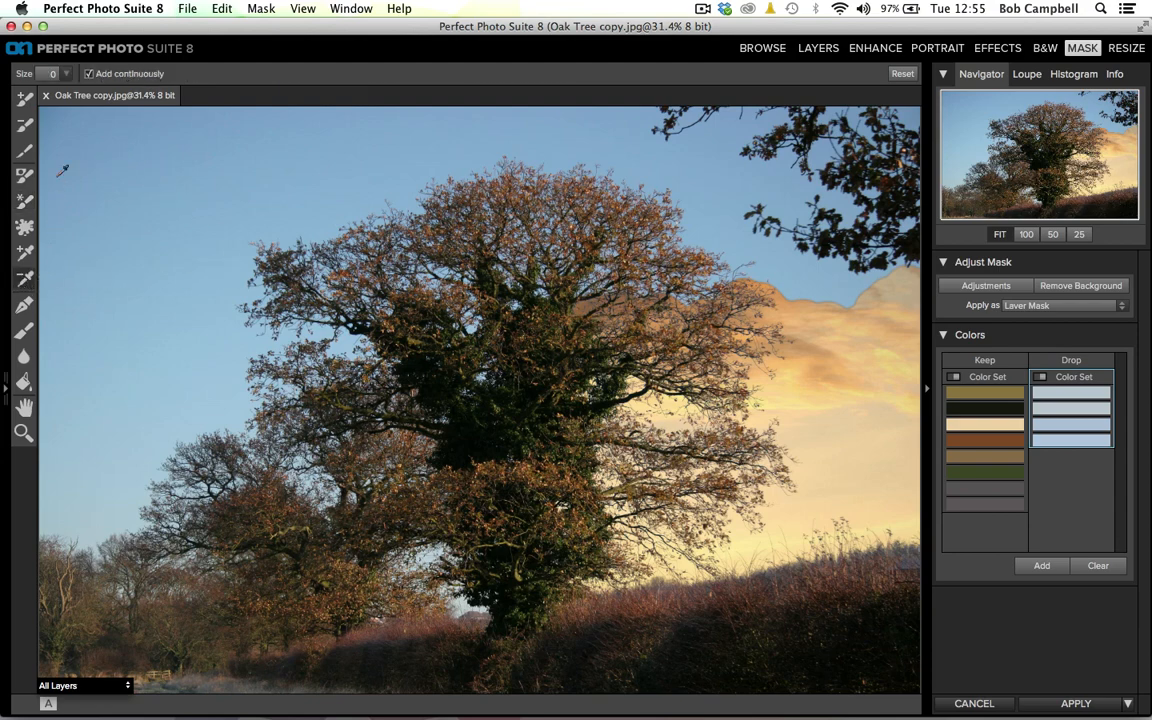
click(98, 108)
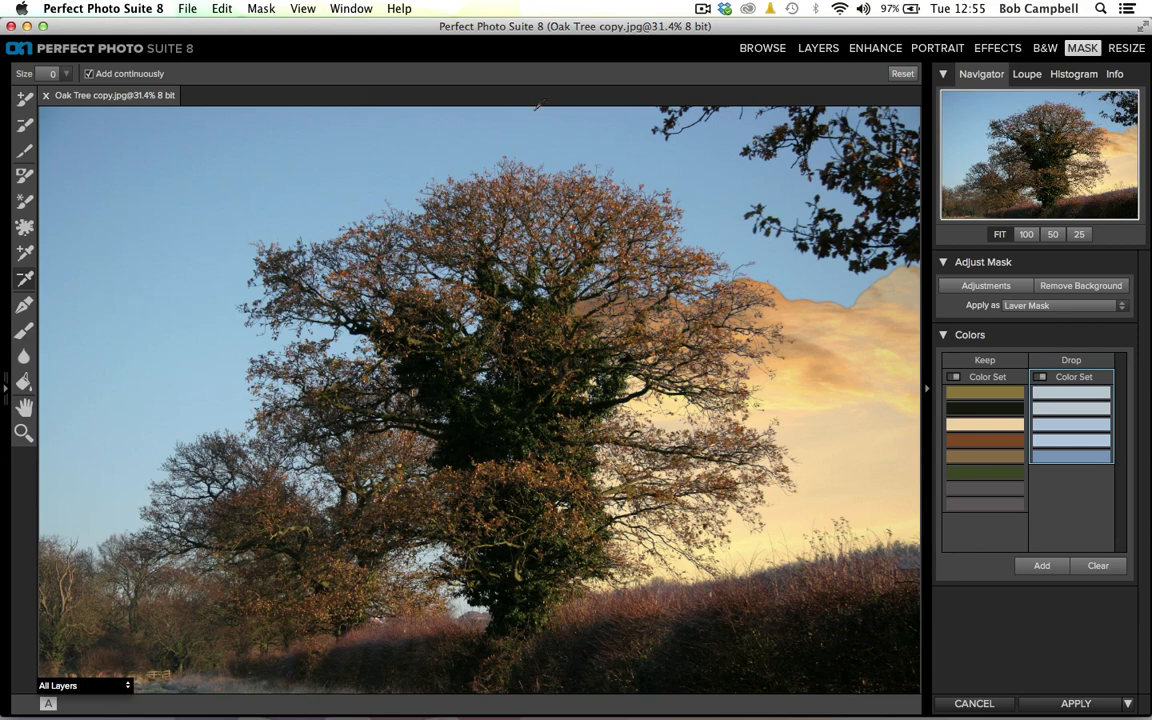
click(486, 99)
click(825, 101)
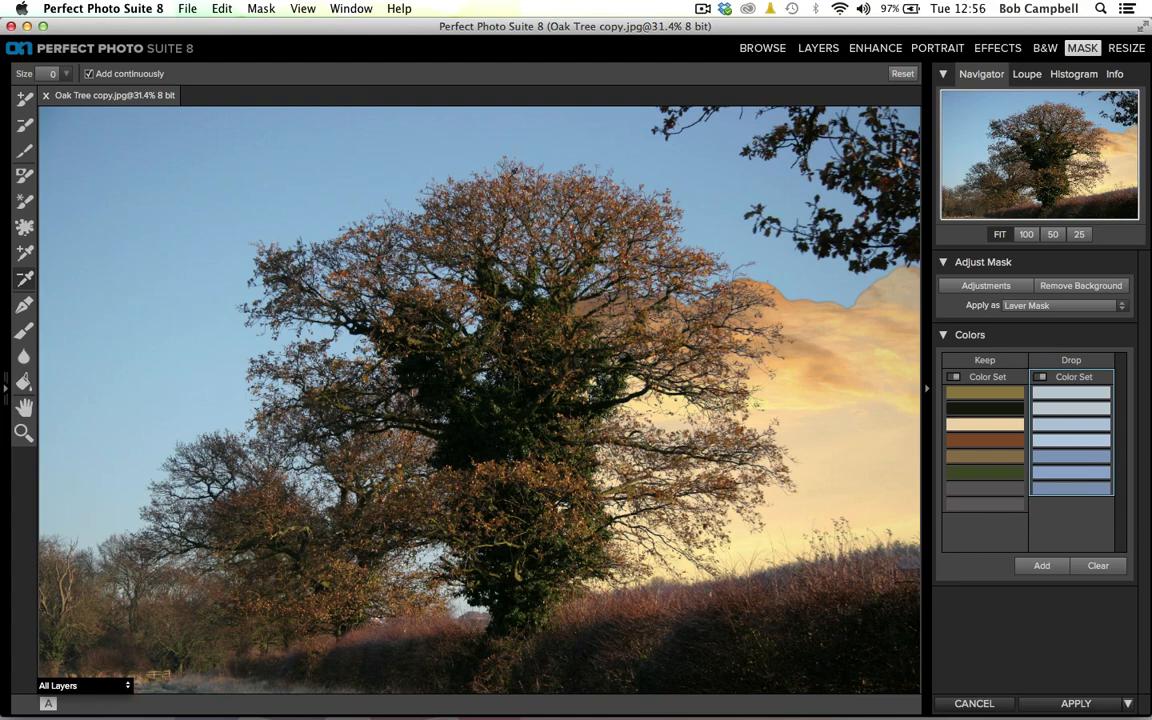
click(515, 172)
click(1080, 505)
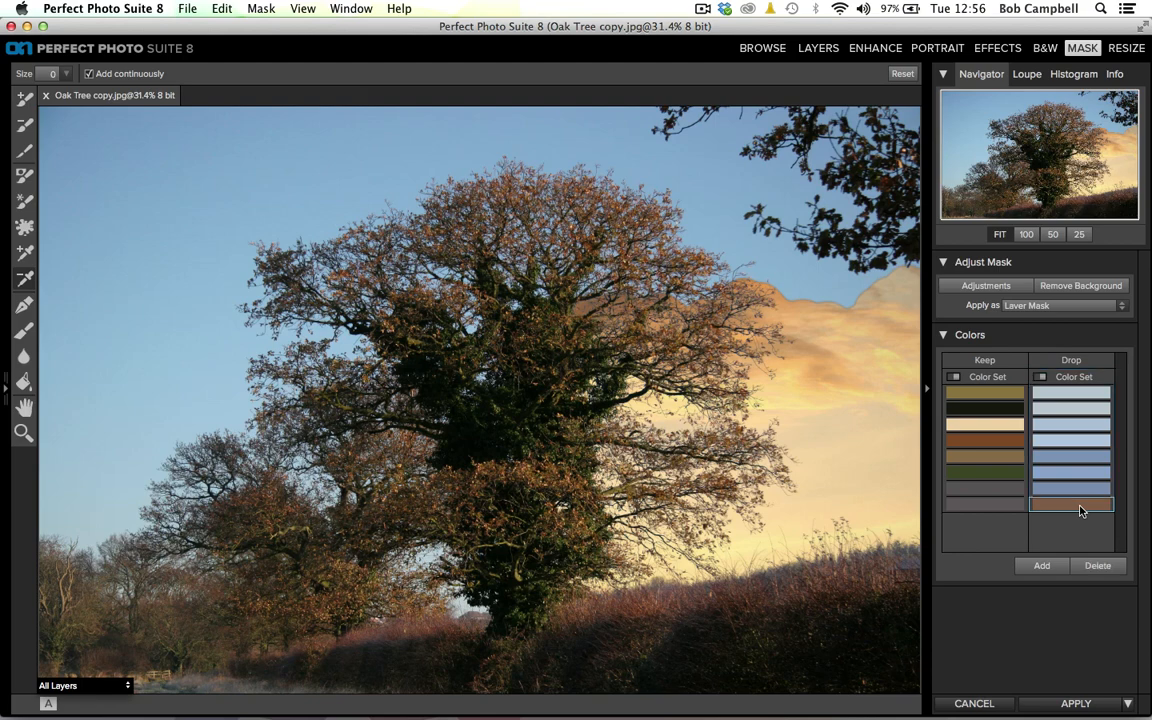
click(1100, 566)
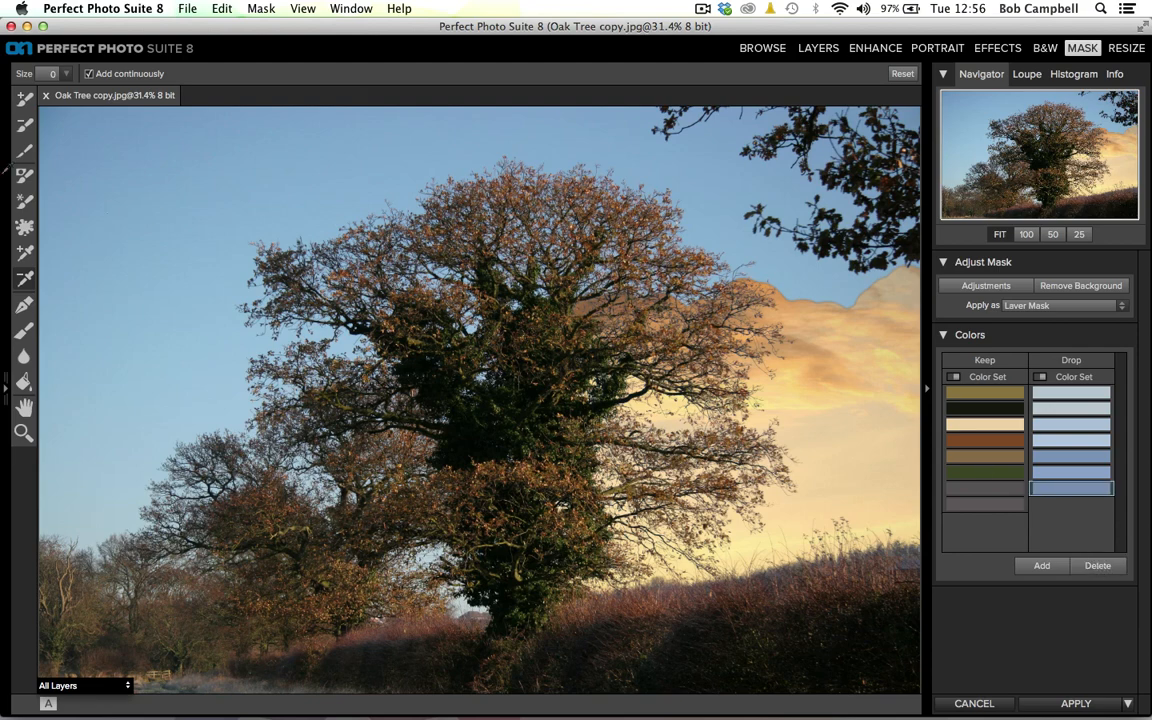
- Paint out the sky around the oak's upper right-hand branches, enlarging the refine brush to size 250
click(25, 198)
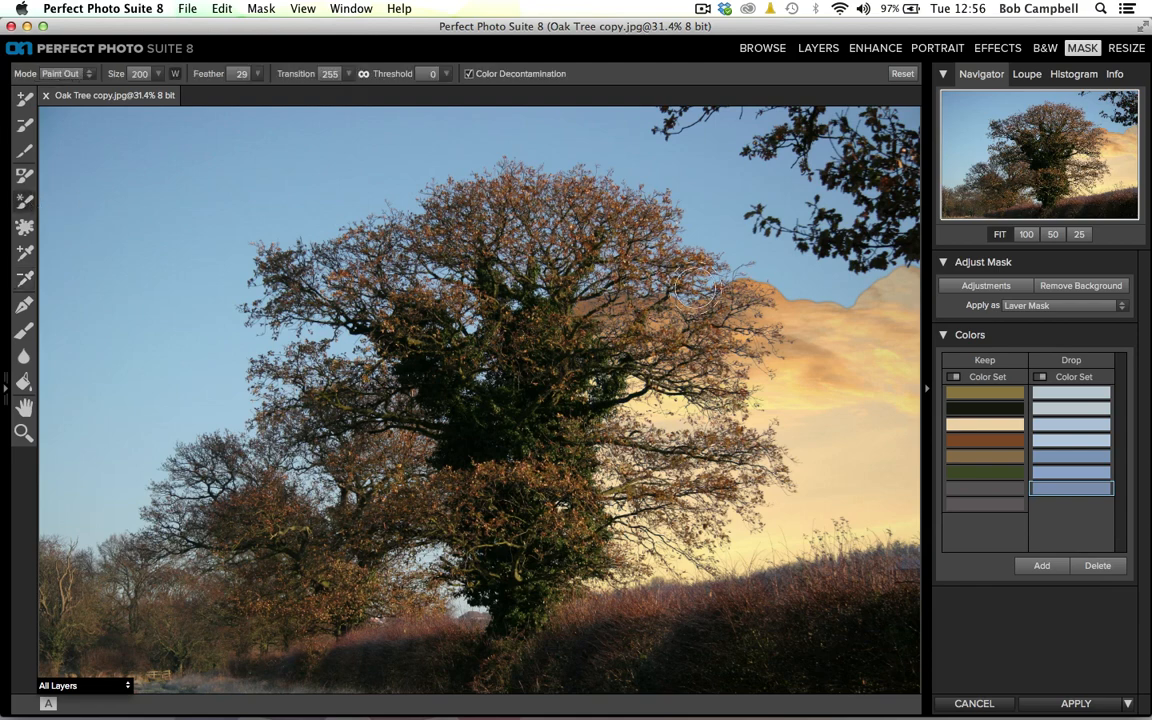
mouse_move(625, 240)
mouse_down()
mouse_move(862, 302)
mouse_move(897, 255)
mouse_move(906, 336)
mouse_move(879, 390)
mouse_move(877, 378)
mouse_up()
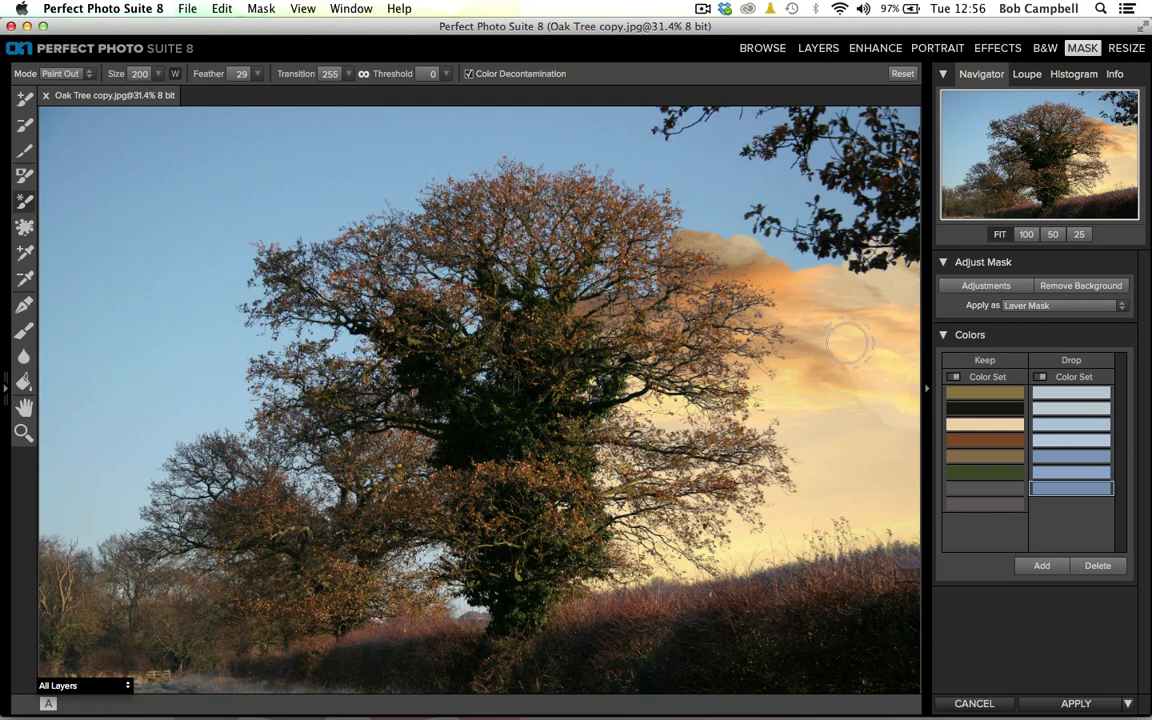
key(bracketright)
mouse_move(808, 342)
mouse_down()
mouse_move(893, 518)
mouse_move(836, 528)
mouse_move(802, 510)
mouse_move(822, 490)
mouse_move(822, 456)
mouse_move(793, 425)
mouse_move(722, 478)
mouse_move(750, 503)
mouse_move(775, 505)
mouse_move(745, 462)
mouse_move(760, 440)
mouse_up()
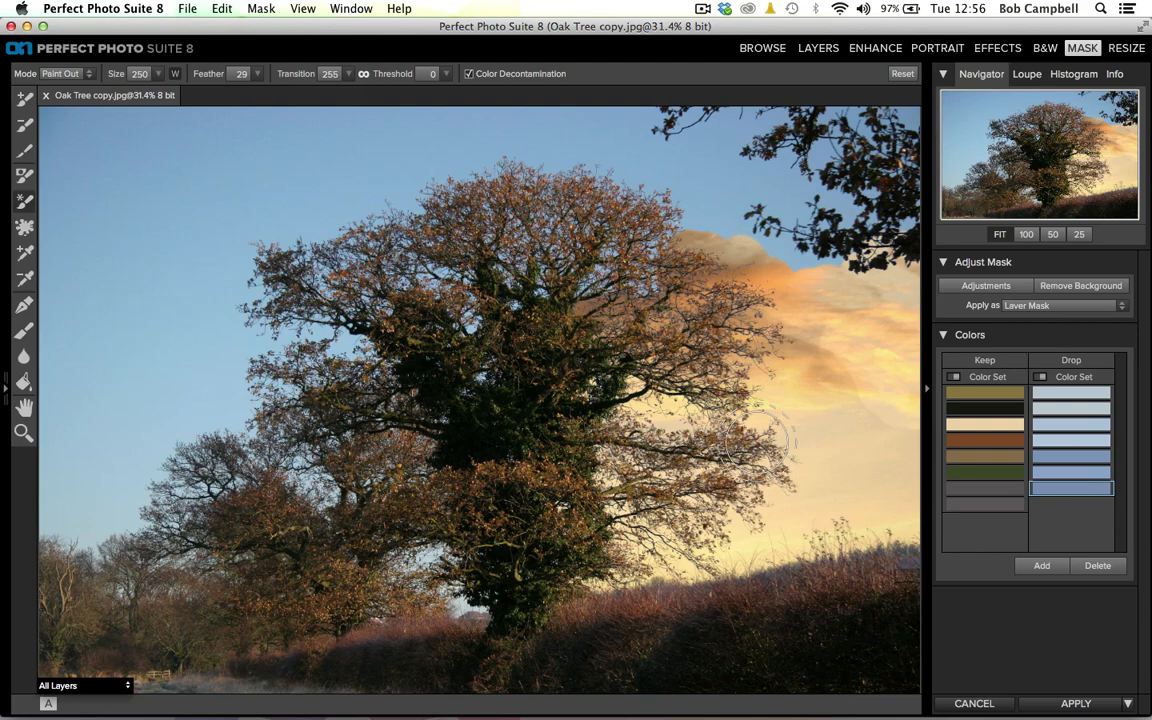
- Delete two of the darker blues from the Drop colors and paint out all the remaining blue sky around the trees
click(1096, 568)
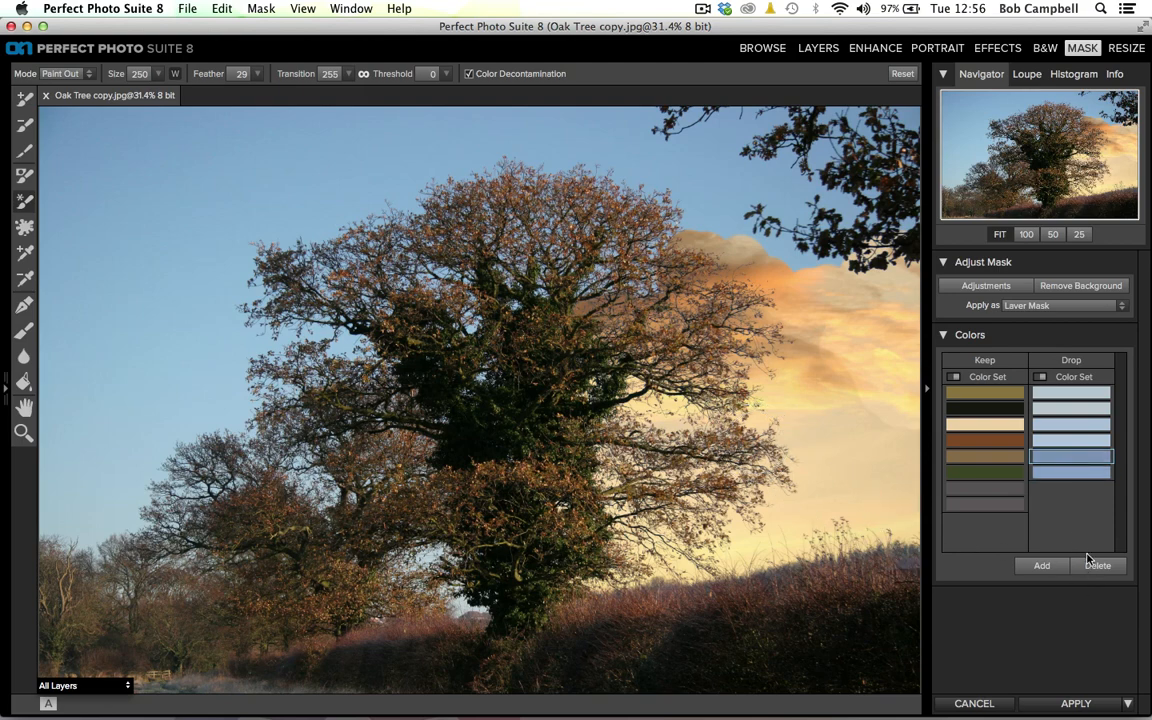
click(1097, 565)
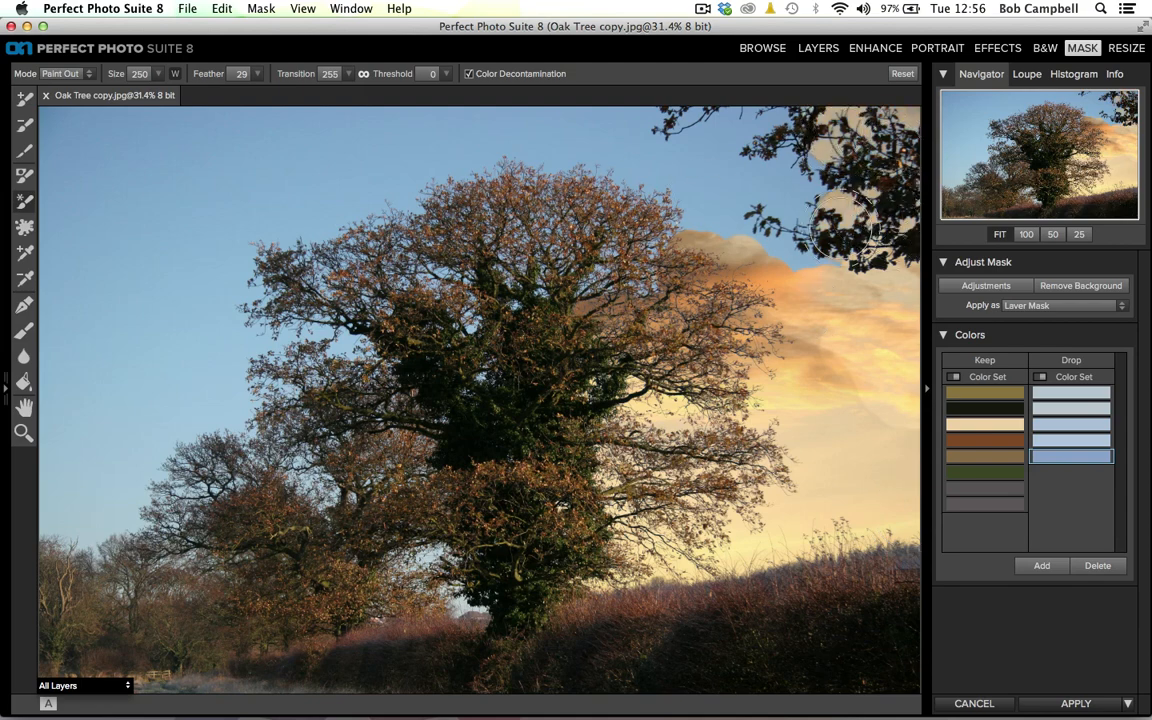
drag(792, 245, 702, 219)
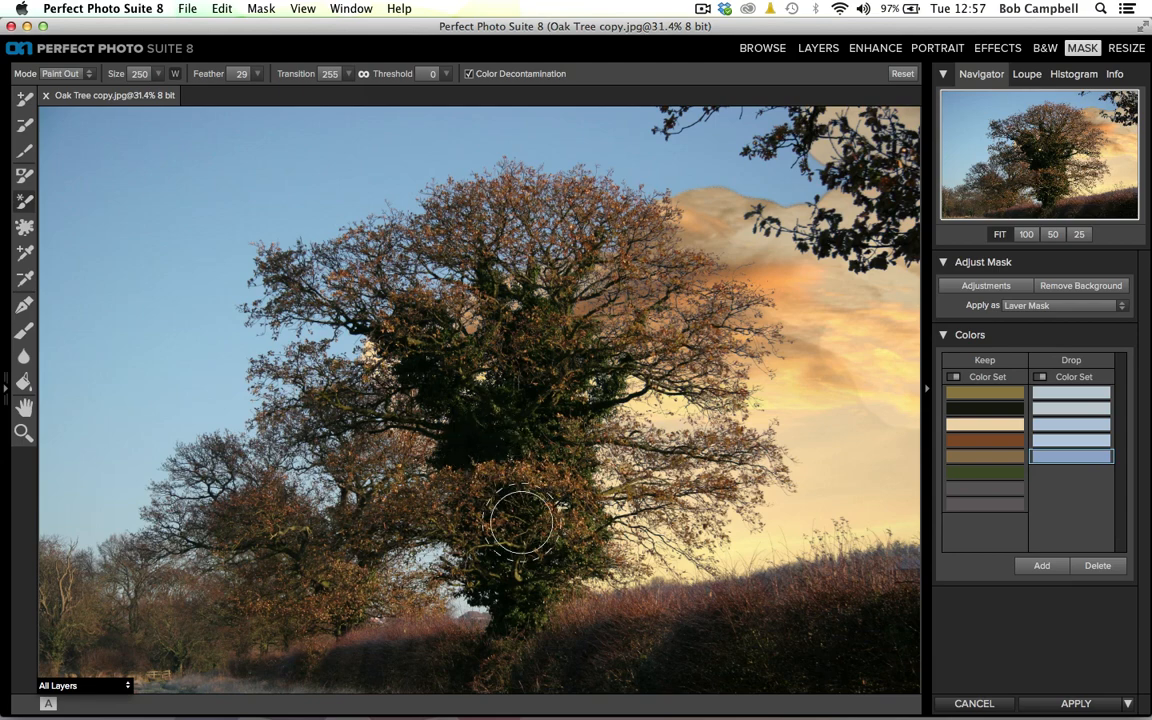
mouse_move(501, 587)
mouse_down()
mouse_move(420, 599)
mouse_move(360, 560)
mouse_move(395, 545)
mouse_move(399, 597)
mouse_move(390, 612)
mouse_move(376, 596)
mouse_up()
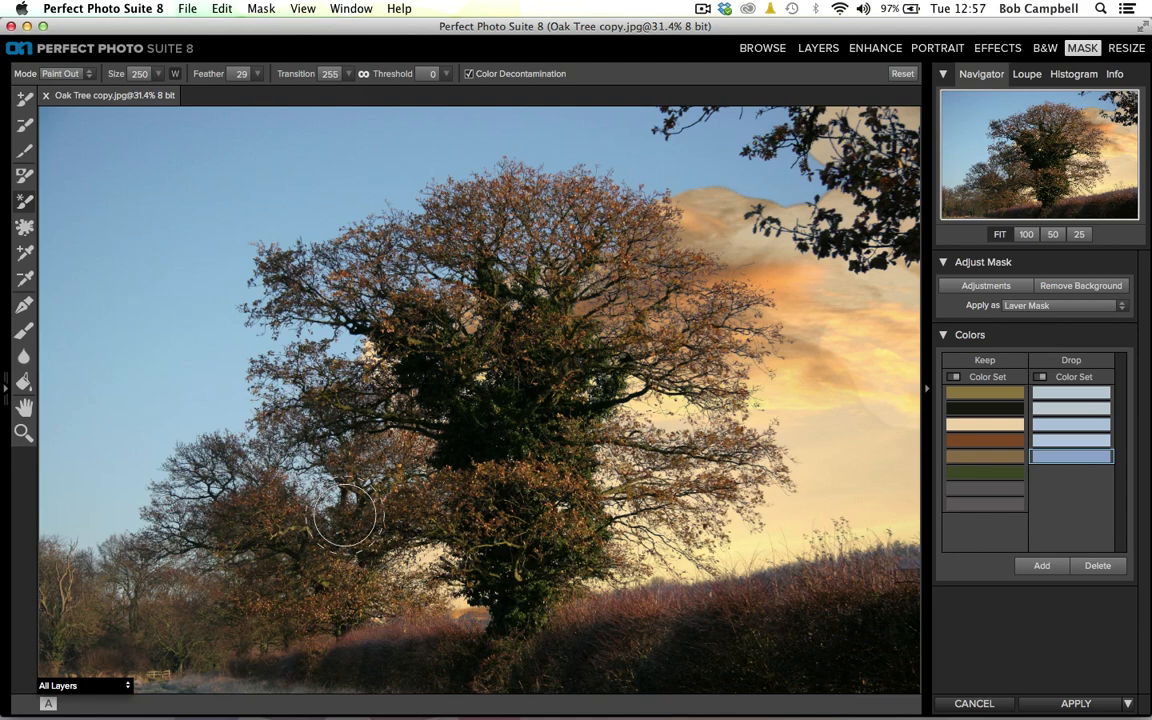
click(26, 205)
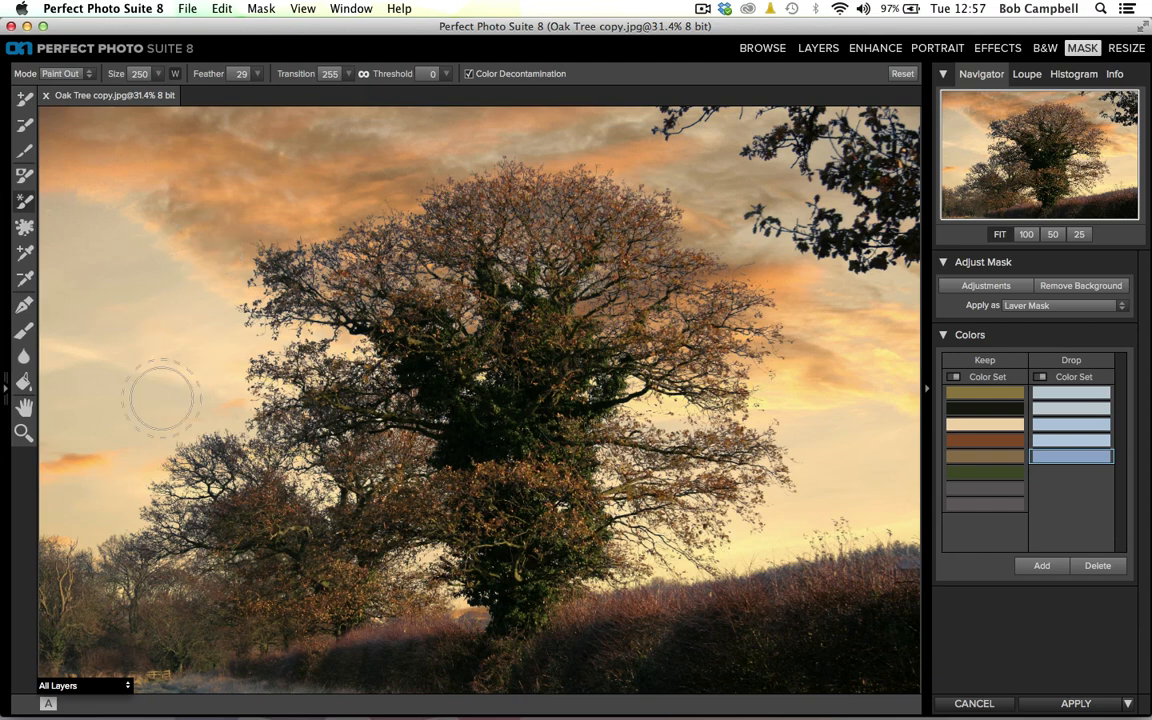
- In the Mask-Grayscale view, paint out the leftover gray in the photo's upper-left sky with the masking brush at size 175
click(23, 432)
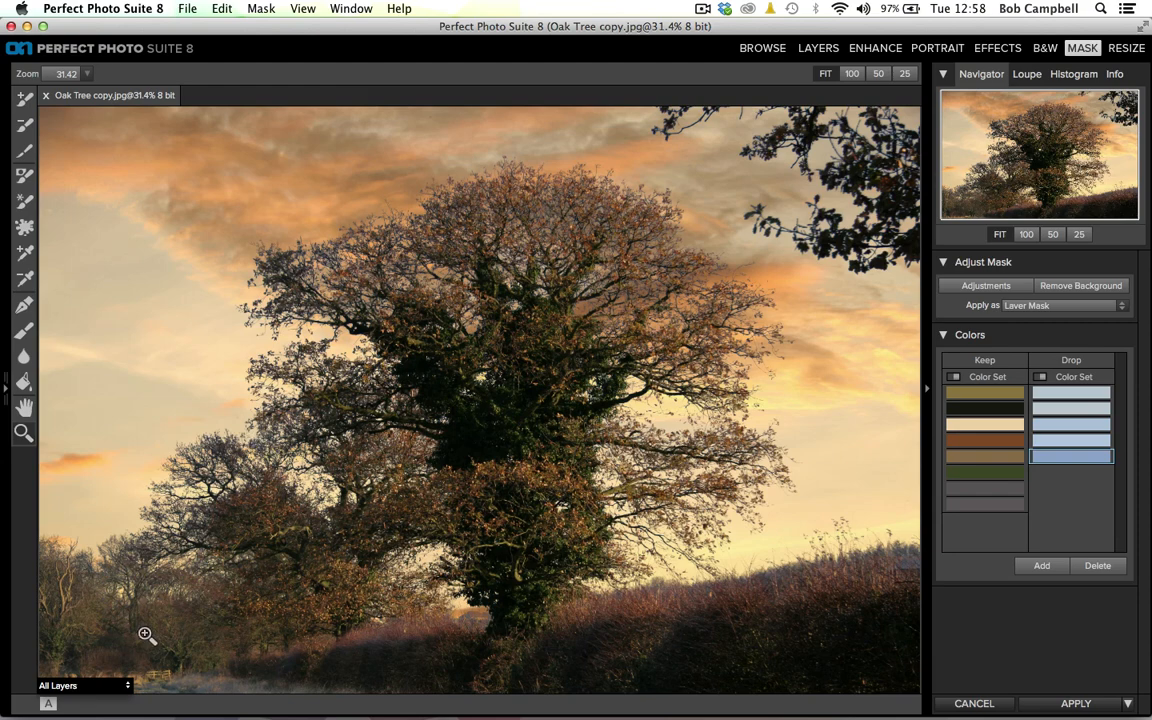
click(129, 690)
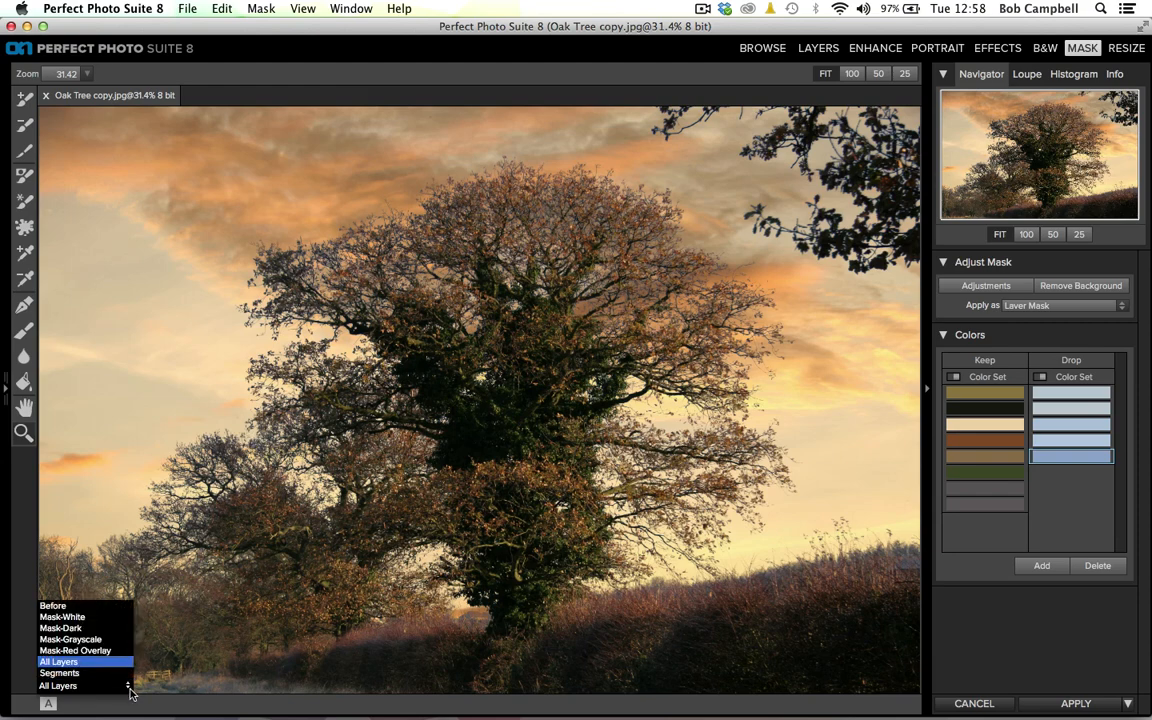
click(66, 640)
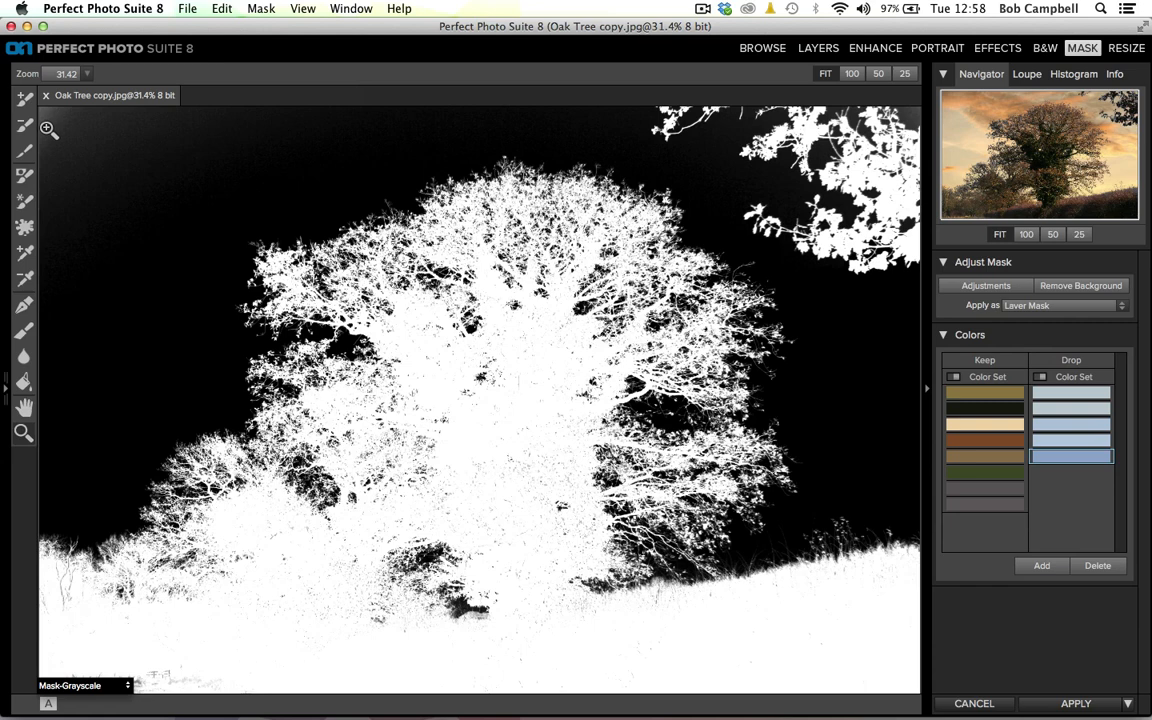
click(25, 177)
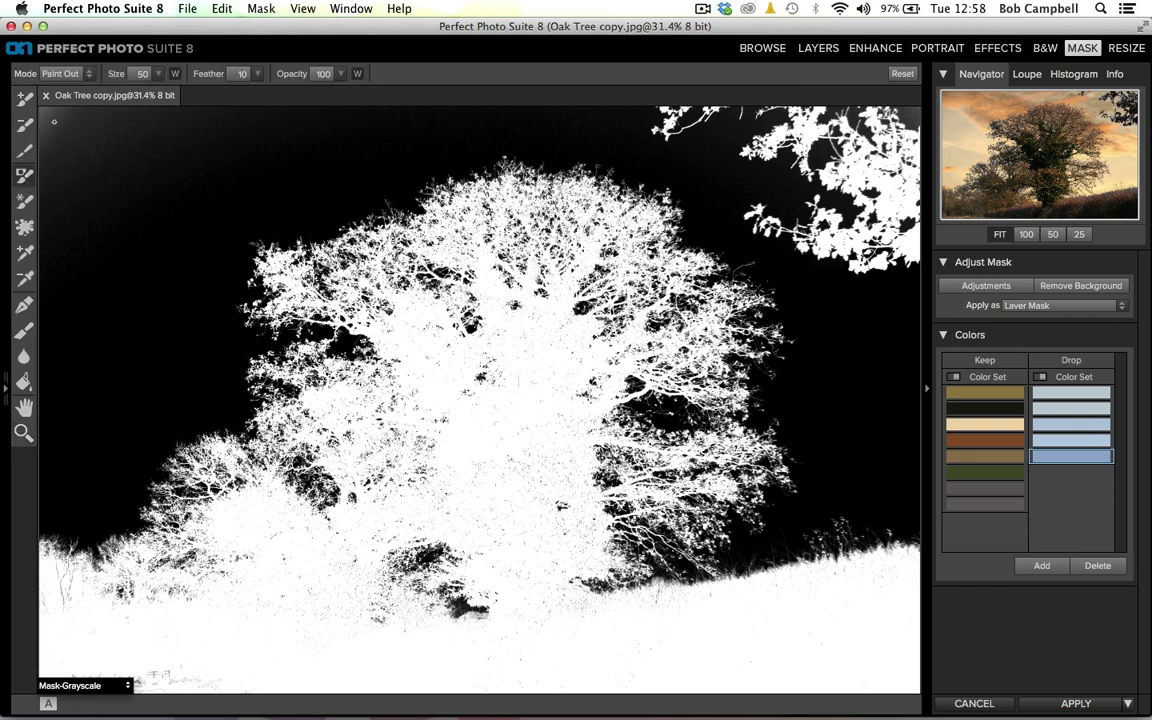
key(bracketright)
key(bracketright)
key(bracketright)
key(bracketright)
key(bracketright)
key(bracketright)
key(bracketright)
key(bracketright)
key(bracketright)
key(bracketright)
key(bracketright)
key(bracketright)
key(bracketright)
key(bracketright)
key(bracketright)
key(bracketright)
key(bracketright)
key(bracketright)
key(bracketright)
key(bracketright)
mouse_move(54, 119)
mouse_down()
mouse_move(55, 143)
mouse_move(44, 108)
mouse_move(51, 200)
mouse_move(76, 185)
mouse_move(88, 218)
mouse_move(131, 211)
mouse_move(168, 112)
mouse_move(205, 120)
mouse_up()
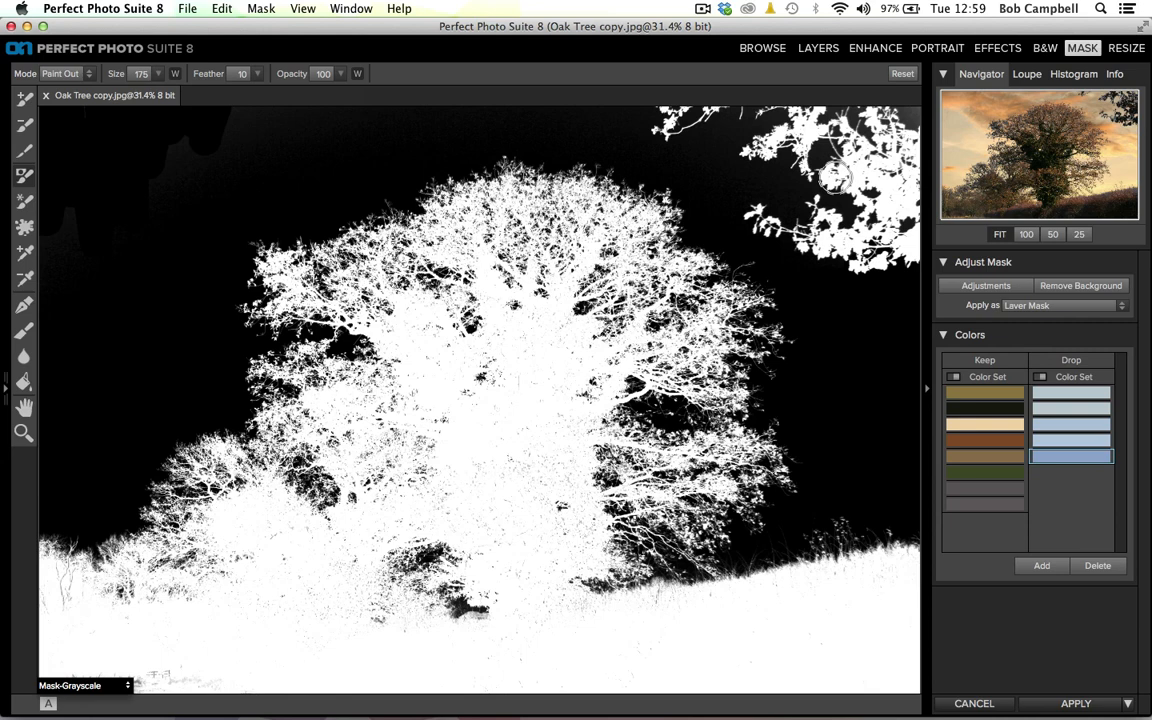
- Paint the overhanging branches out of the photo's upper-right corner and return to the All Layers view
drag(835, 175, 591, 112)
mouse_move(672, 120)
mouse_down()
mouse_move(724, 137)
mouse_move(738, 125)
mouse_move(702, 131)
mouse_move(722, 138)
mouse_move(772, 136)
mouse_move(789, 180)
mouse_move(792, 104)
mouse_move(823, 157)
mouse_move(861, 145)
mouse_move(878, 100)
mouse_move(870, 145)
mouse_up()
mouse_move(916, 200)
mouse_down()
mouse_move(913, 257)
mouse_move(863, 175)
mouse_move(848, 219)
mouse_move(818, 240)
mouse_move(755, 222)
mouse_move(864, 265)
mouse_up()
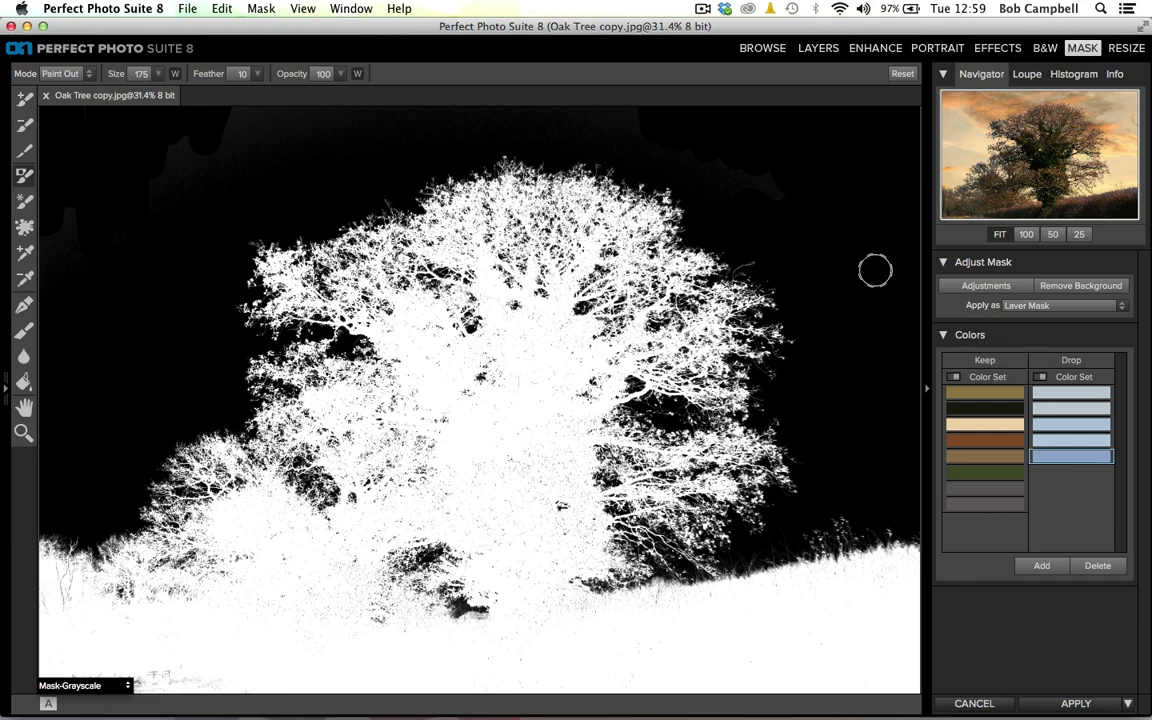
click(120, 686)
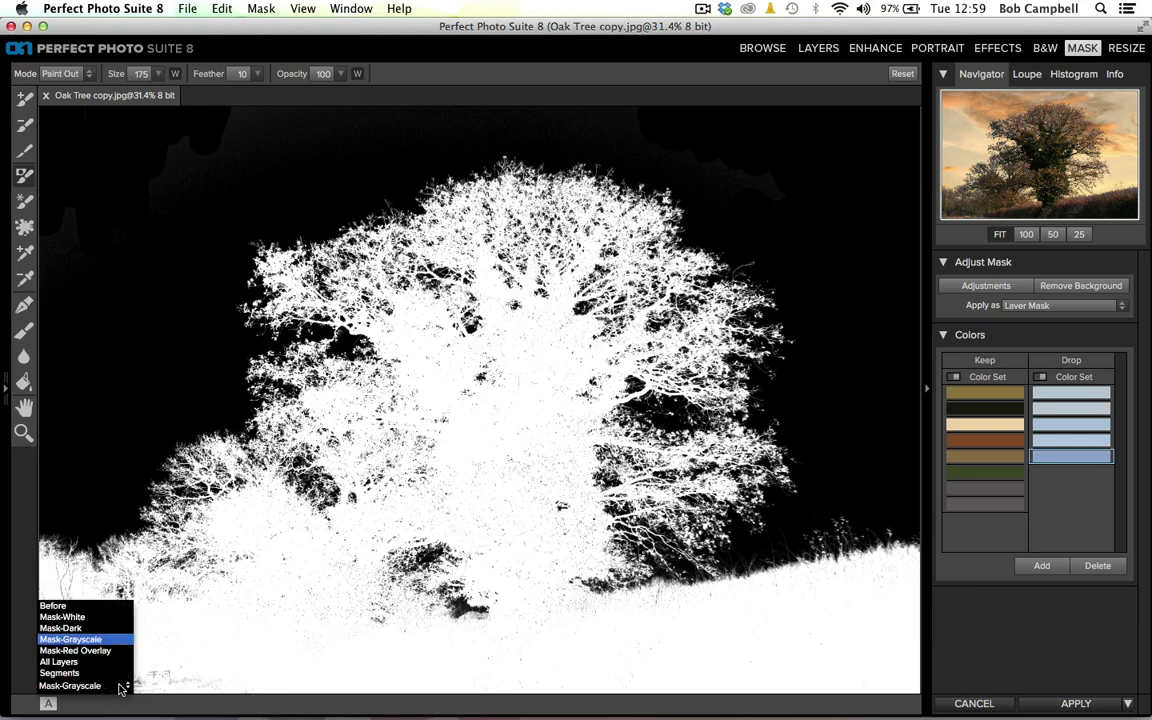
click(58, 661)
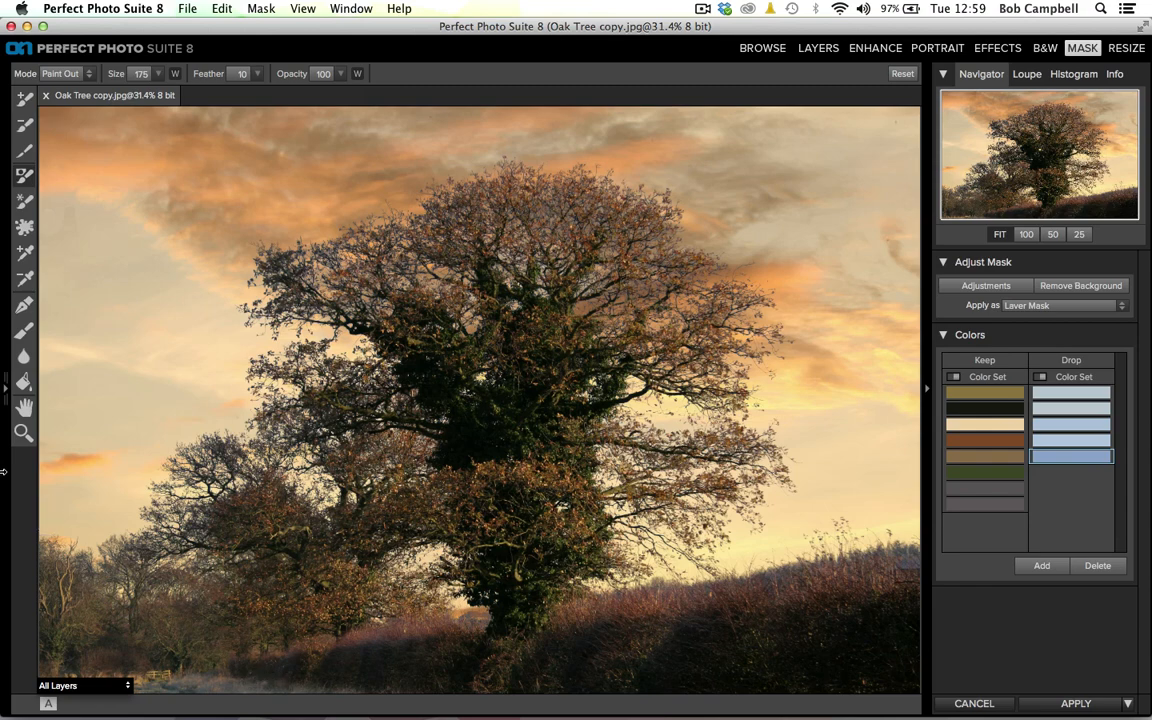
- In the Mask-Grayscale view, paint the gray patches along the photo's lower-left grassy foreground back in with the masking brush at size 175
click(22, 436)
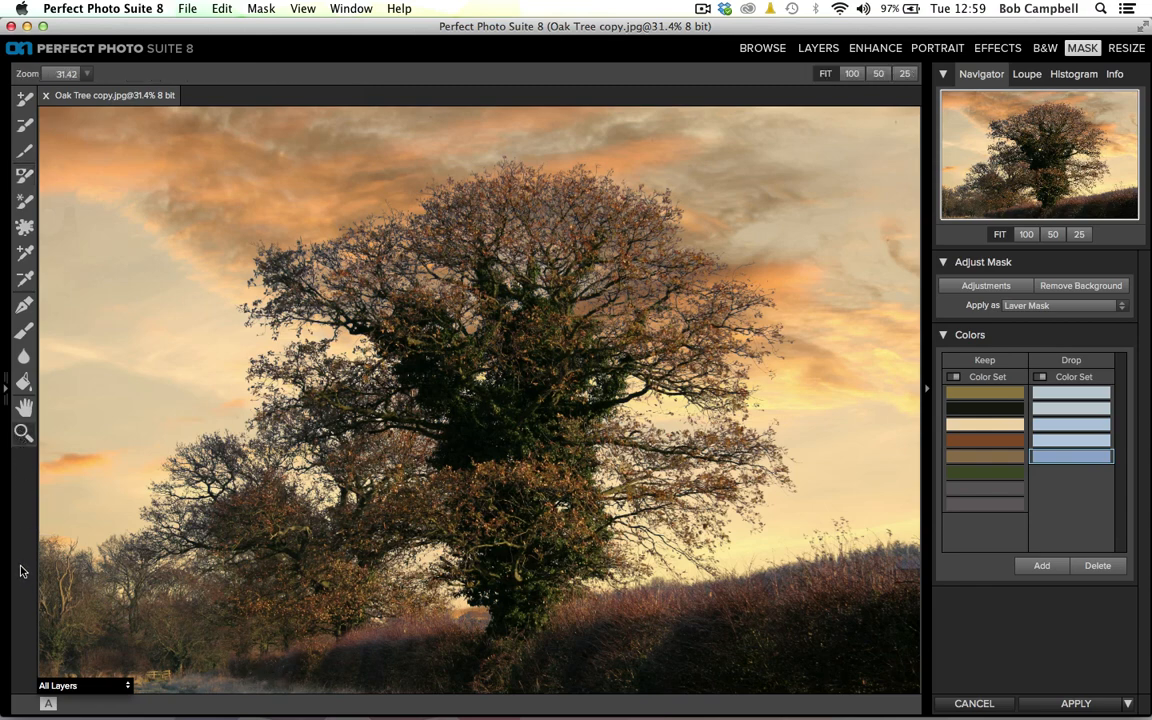
drag(36, 572, 446, 717)
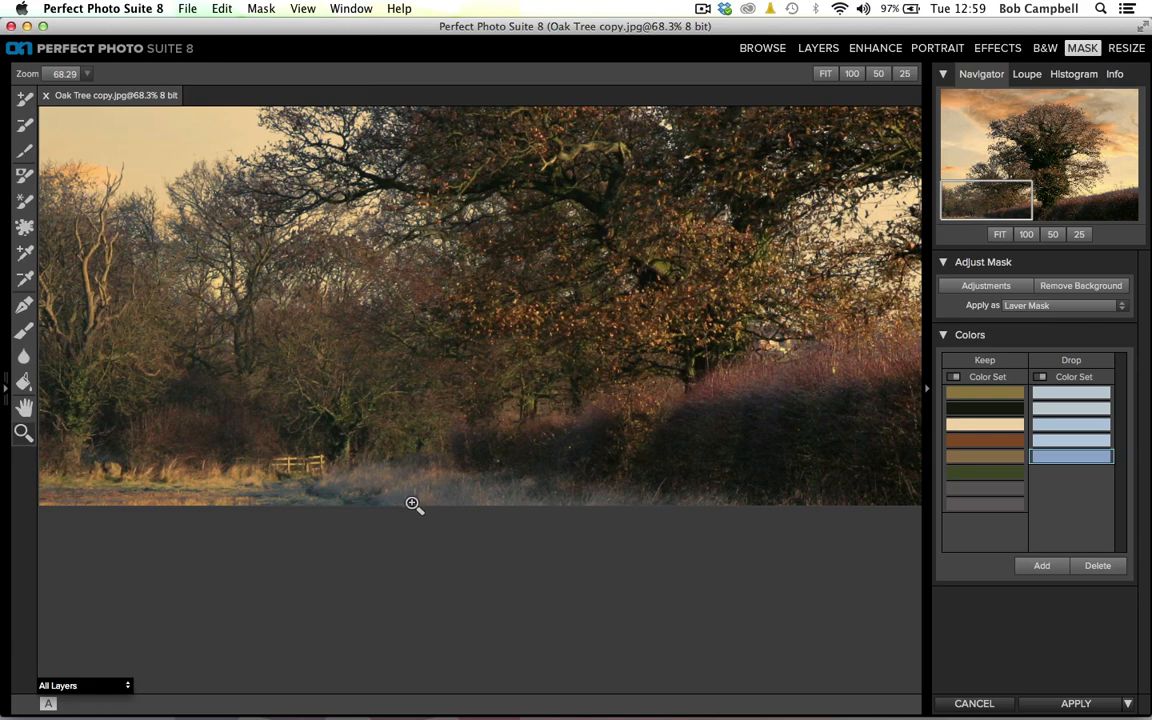
click(128, 687)
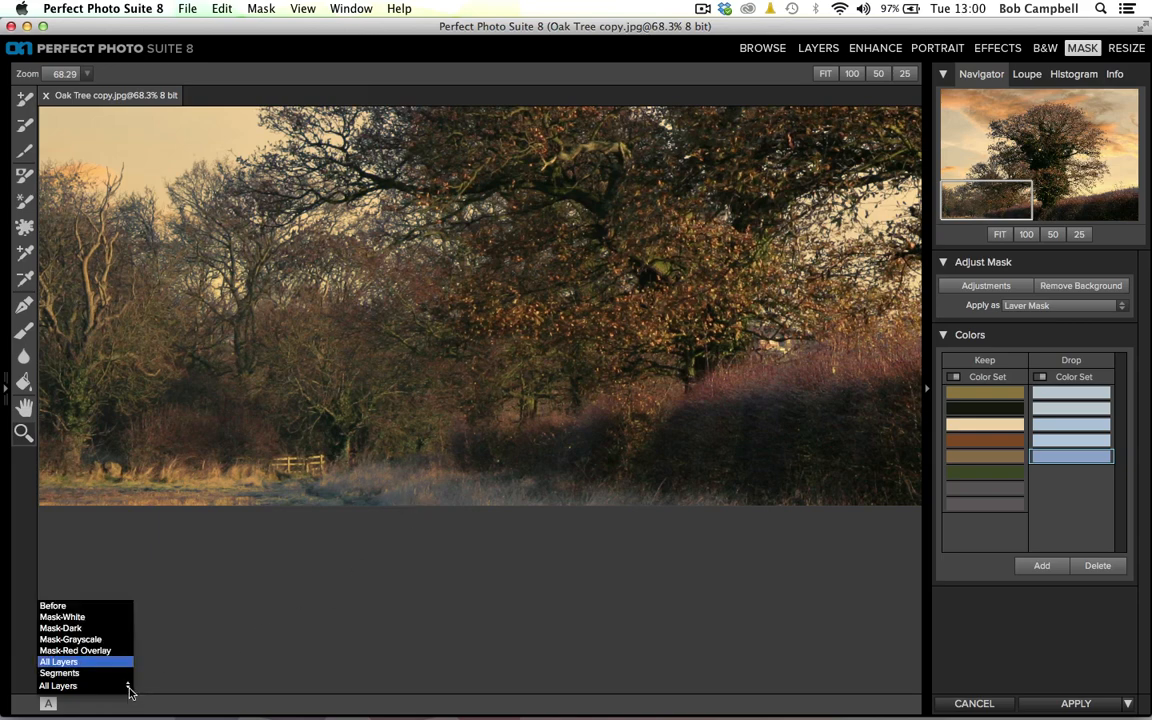
click(75, 640)
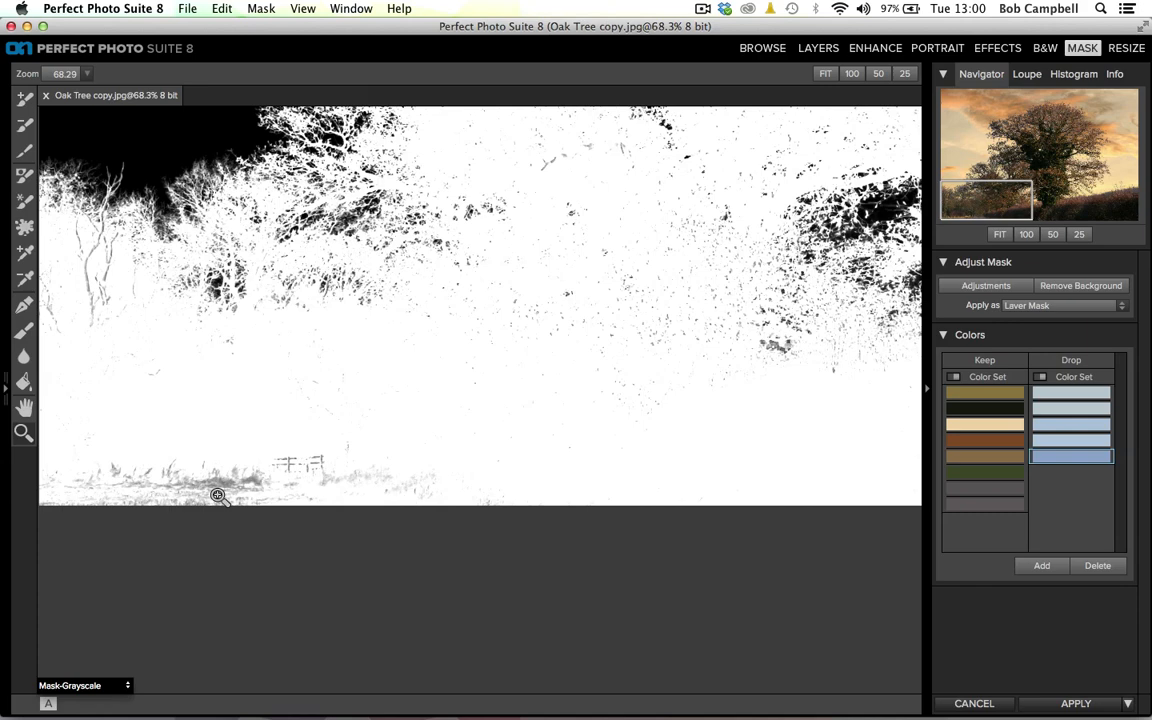
click(24, 178)
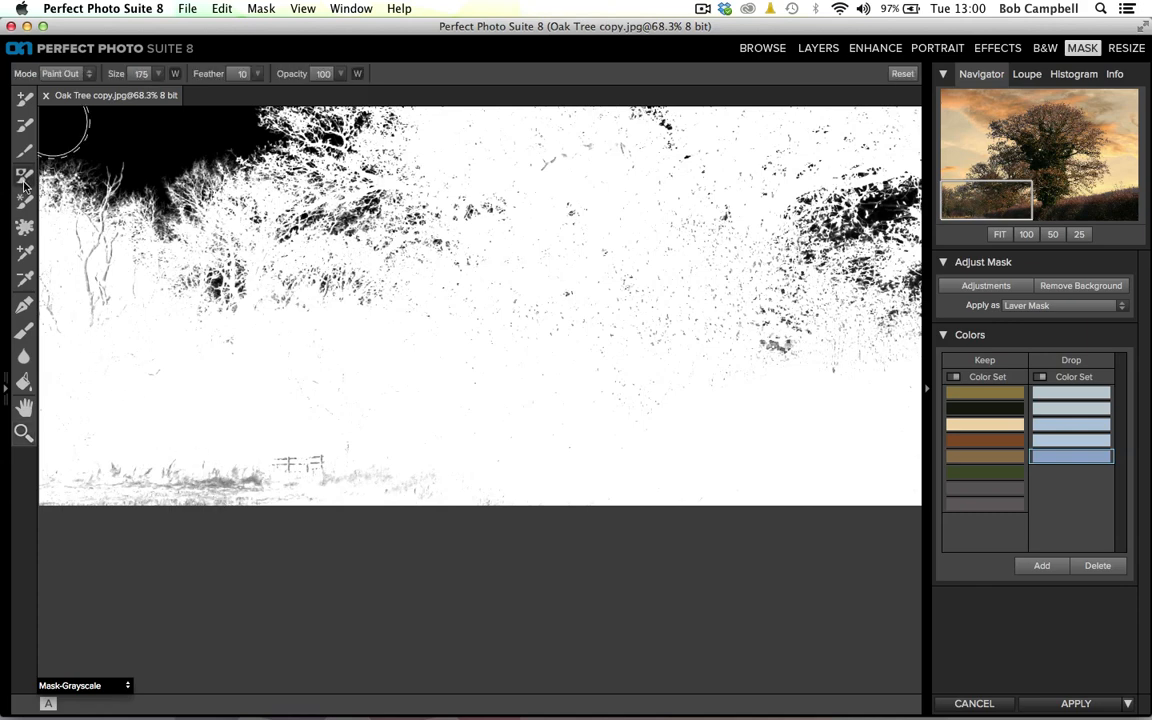
click(69, 485)
mouse_move(69, 485)
mouse_down()
mouse_move(220, 491)
mouse_move(511, 473)
mouse_move(510, 484)
mouse_move(278, 445)
mouse_move(273, 473)
mouse_move(185, 457)
mouse_move(75, 458)
mouse_move(110, 513)
mouse_up()
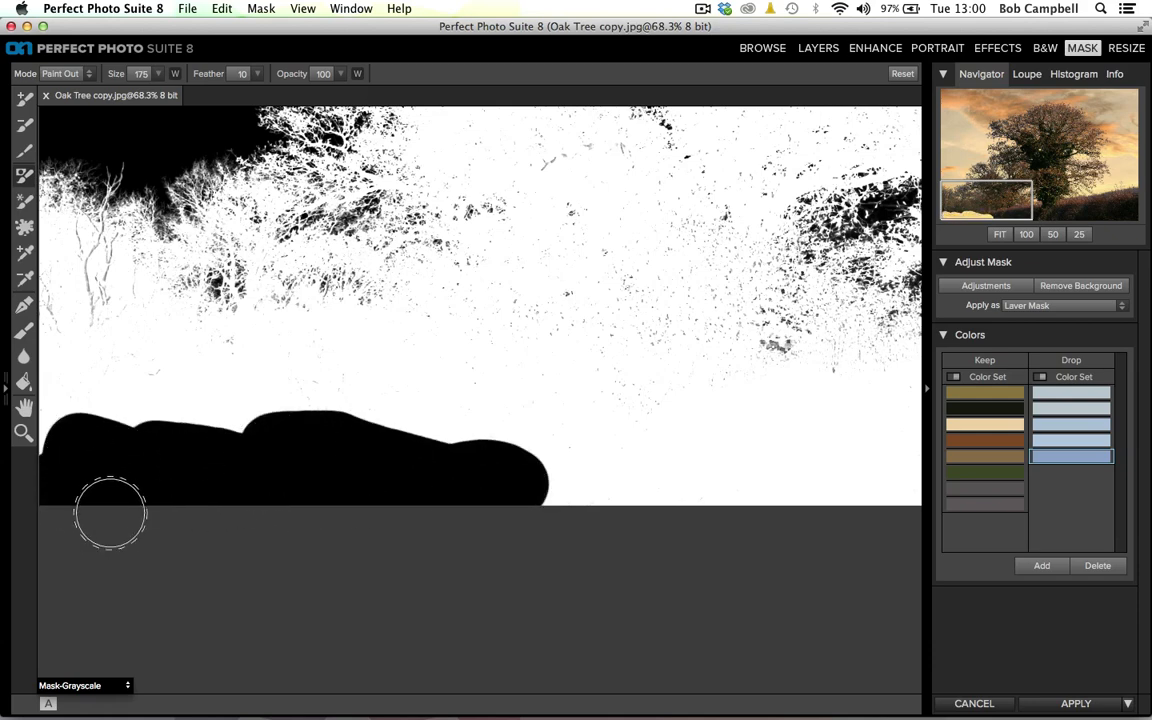
click(89, 75)
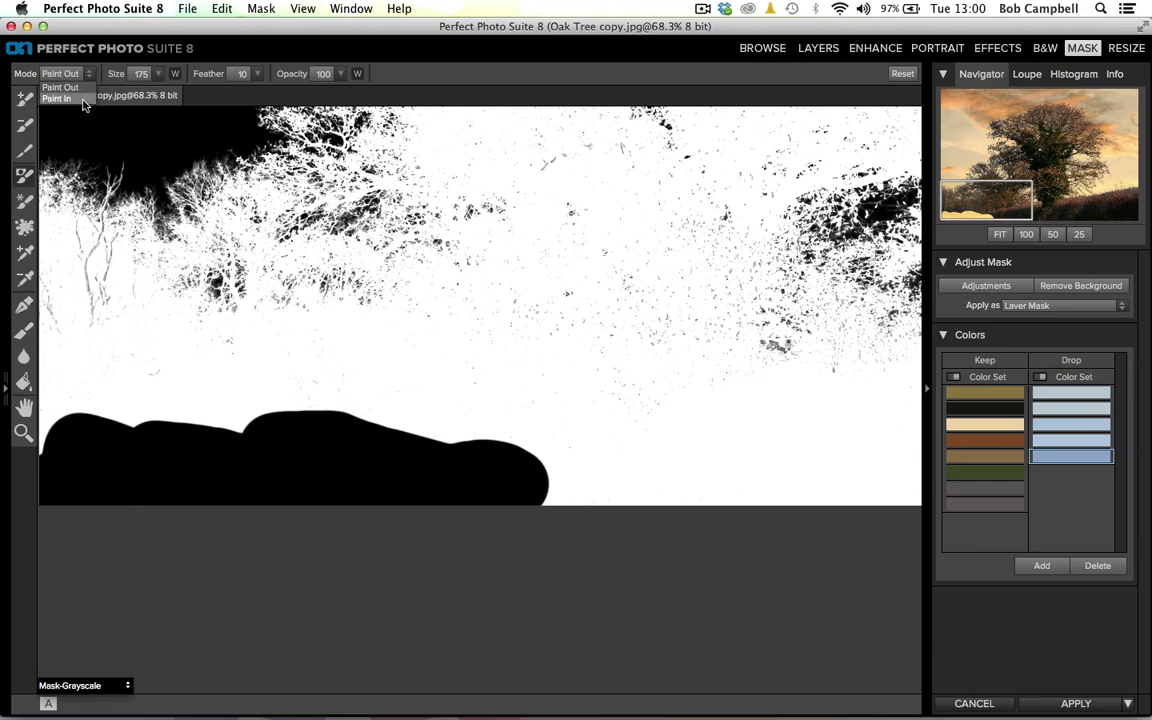
click(83, 100)
mouse_move(90, 417)
mouse_down()
mouse_move(98, 429)
mouse_move(70, 448)
mouse_move(82, 483)
mouse_move(175, 481)
mouse_move(144, 432)
mouse_move(235, 445)
mouse_move(265, 410)
mouse_move(308, 428)
mouse_move(470, 440)
mouse_move(393, 483)
mouse_move(258, 435)
mouse_up()
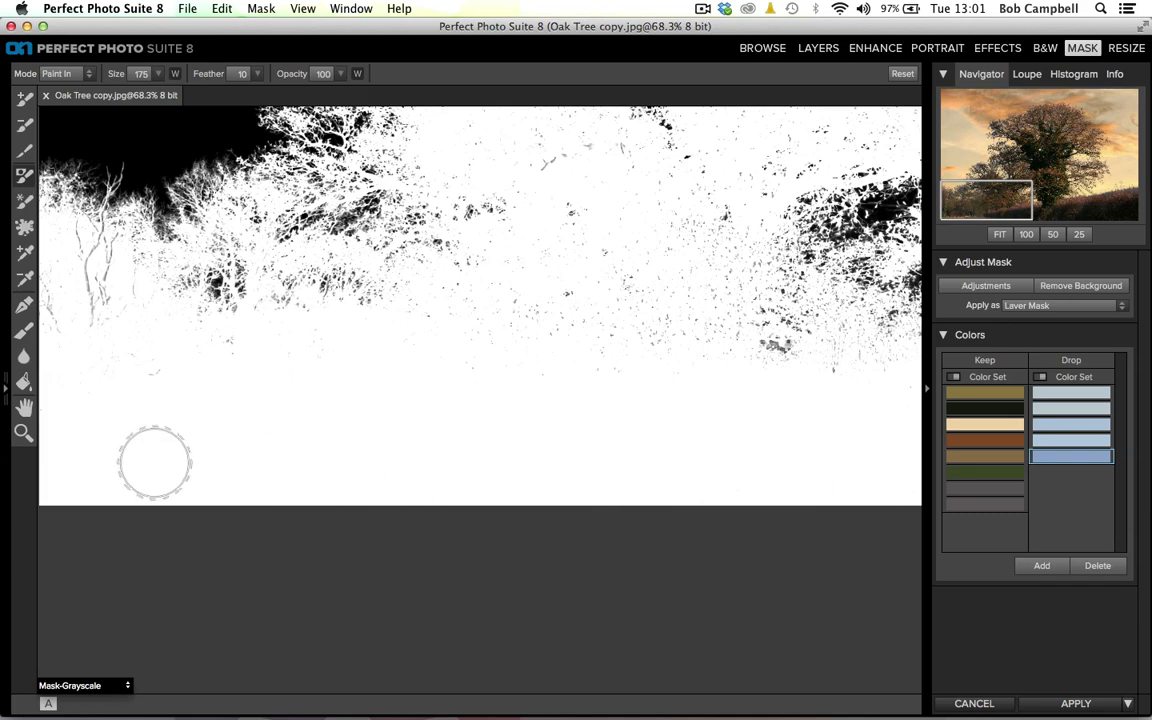
- Return to the All Layers view of the whole oak tree photo and apply the mask
click(1000, 234)
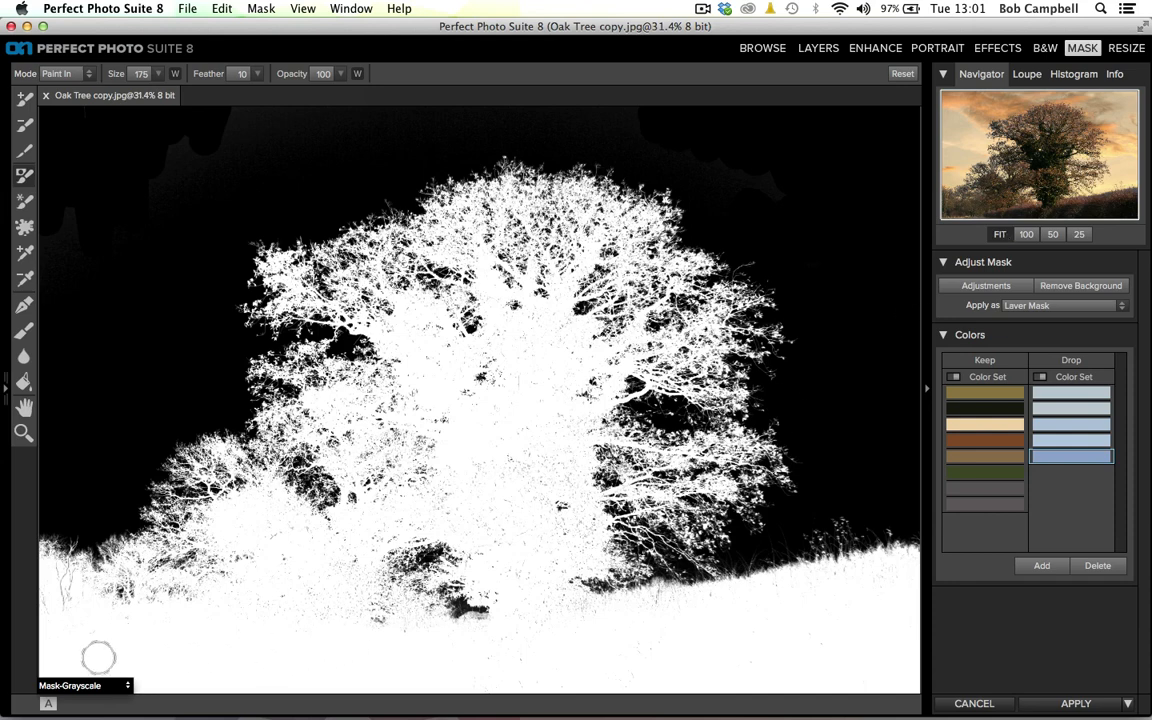
click(116, 685)
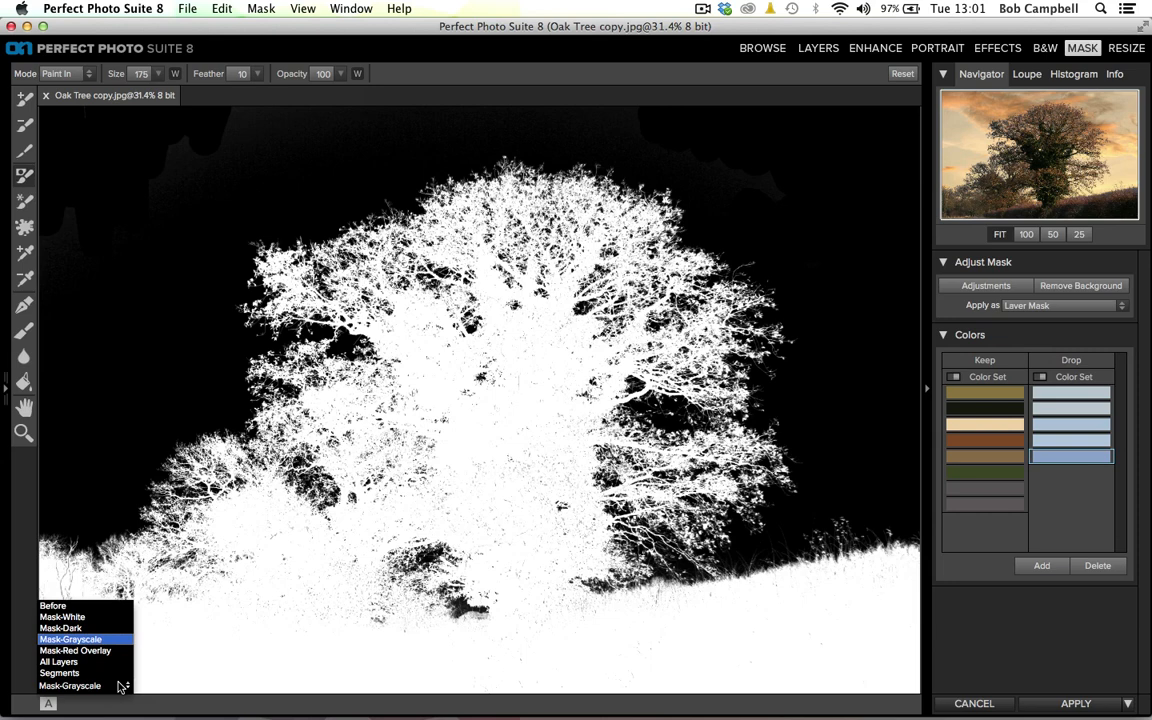
click(66, 661)
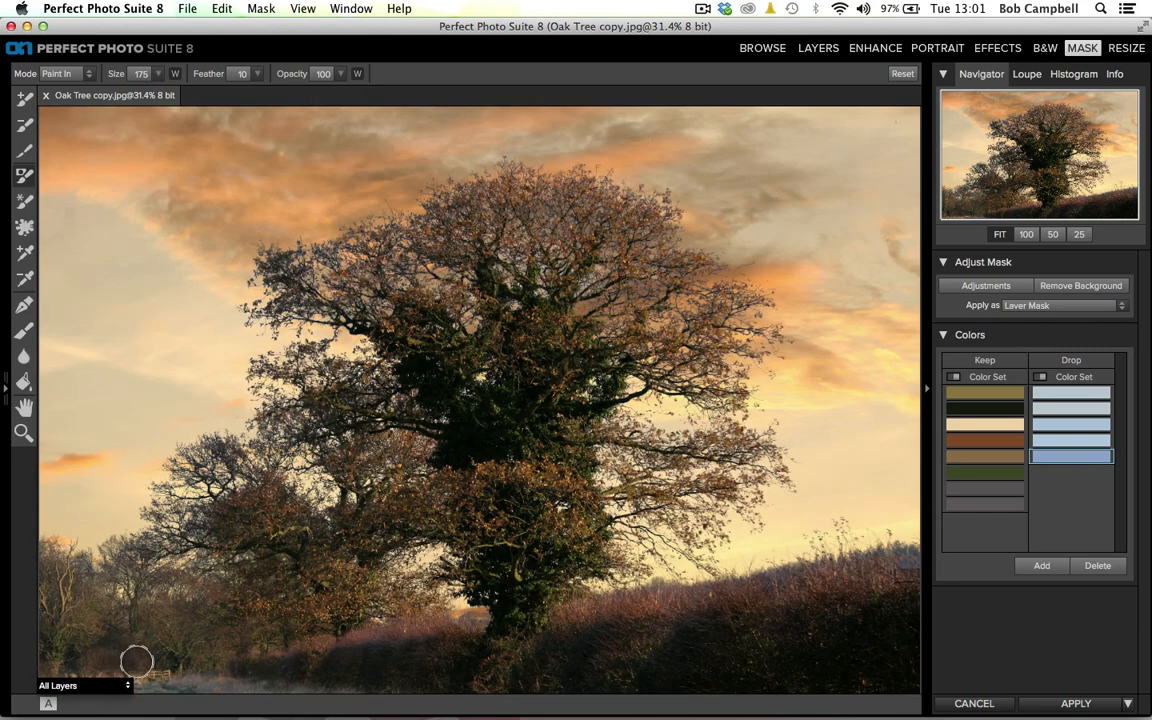
click(1080, 705)
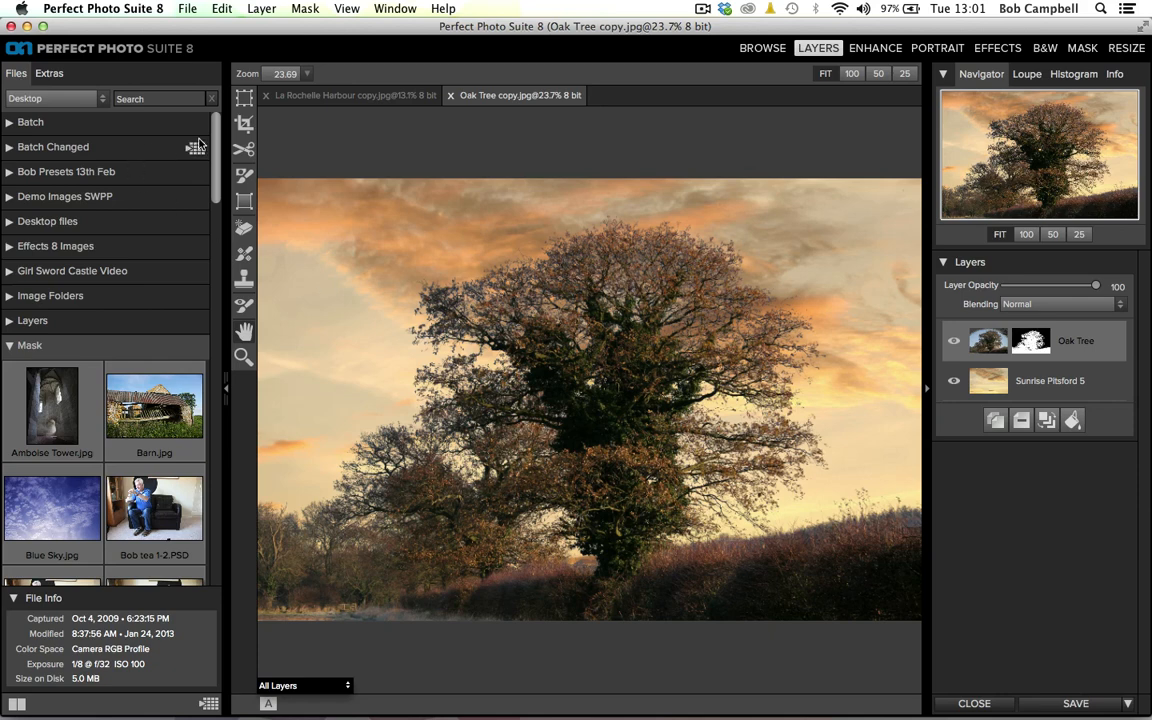
- Add the green-screen PSD portrait of the woman in the tan coat and red scarf as a layer in the Oak Tree photo
scroll(205, 135, down, 1)
scroll(218, 148, down, 10)
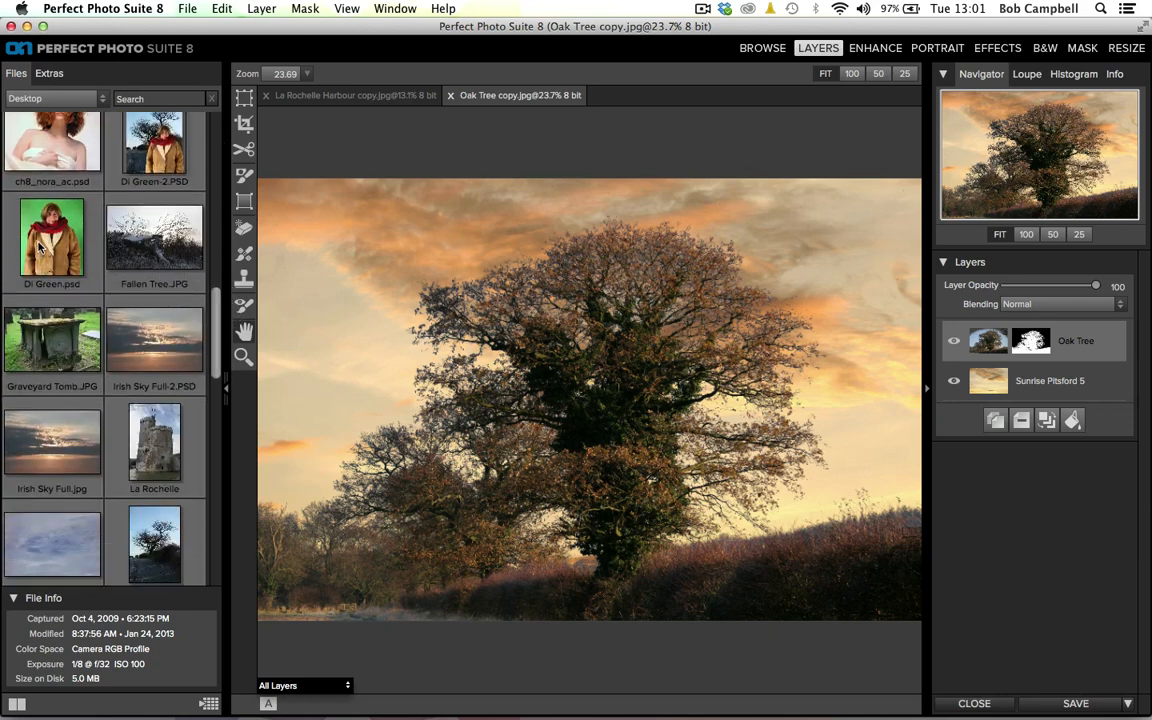
double_click(38, 247)
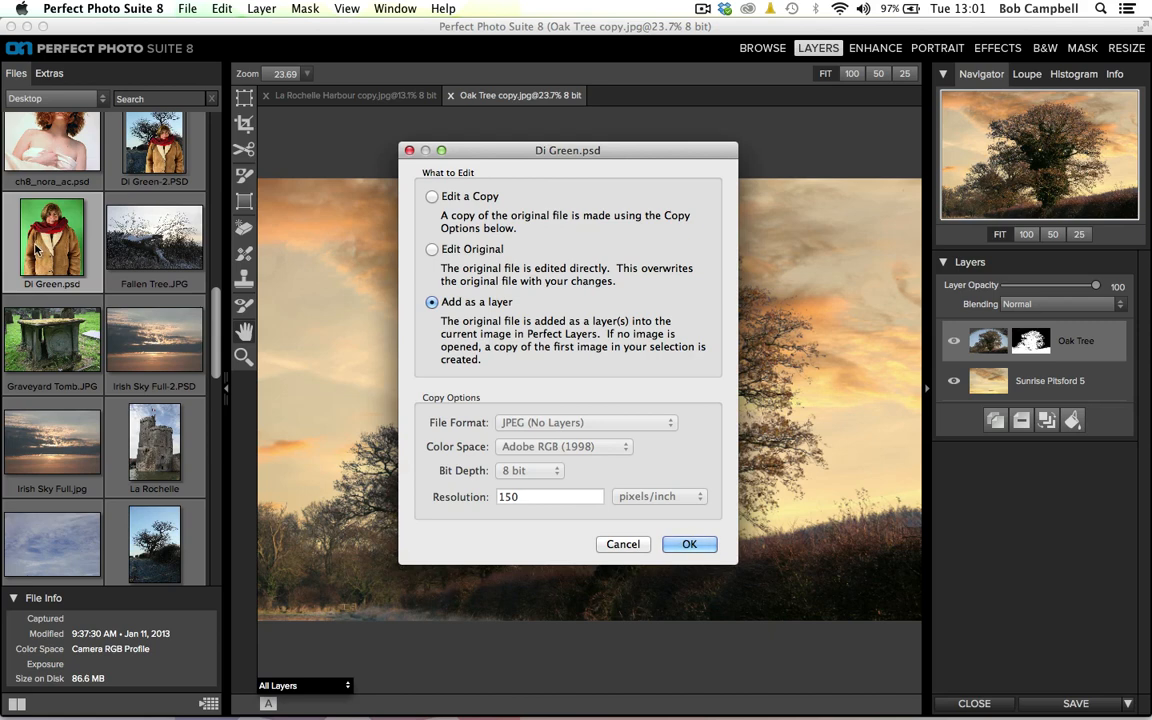
click(688, 545)
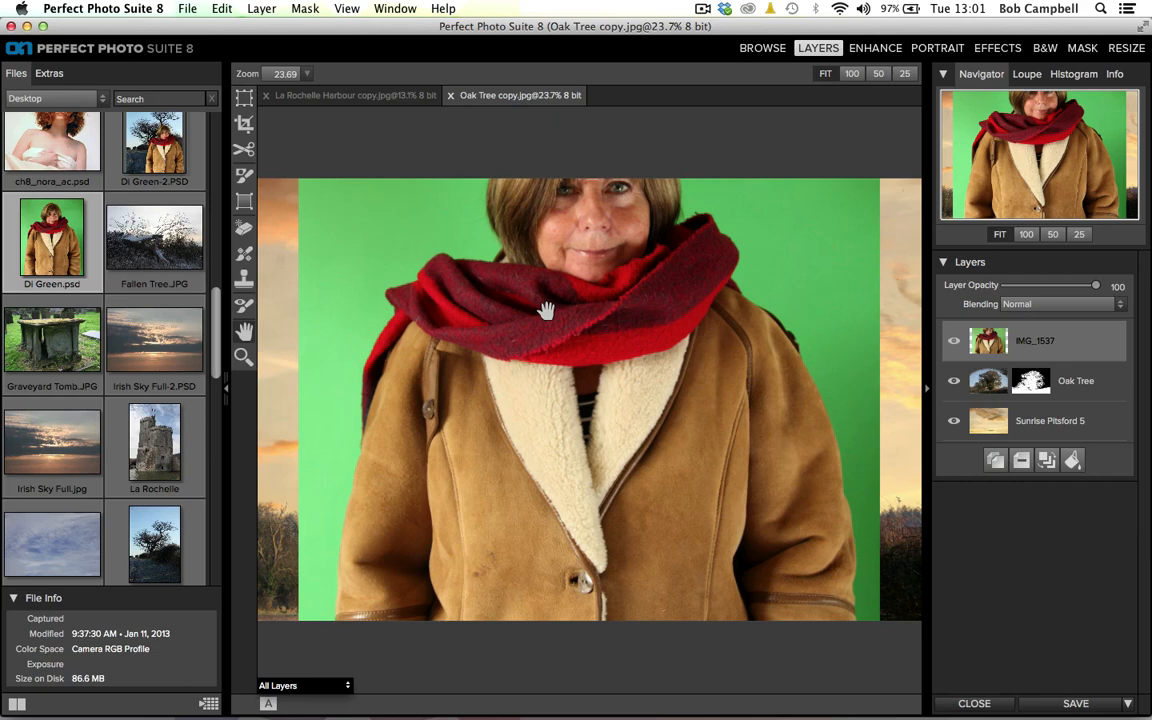
- Scale the portrait layer to about 1842 by 2223, place it in the photo's lower-right corner, and apply the transformation
click(244, 98)
drag(436, 217, 502, 402)
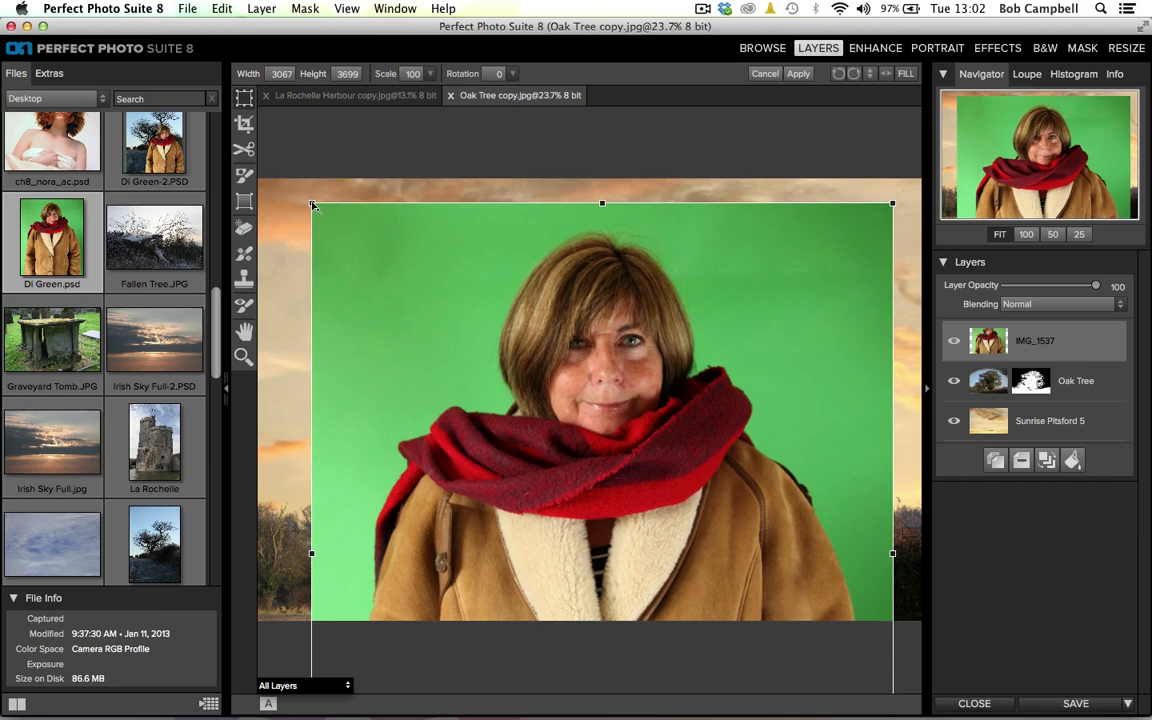
drag(313, 205, 565, 497)
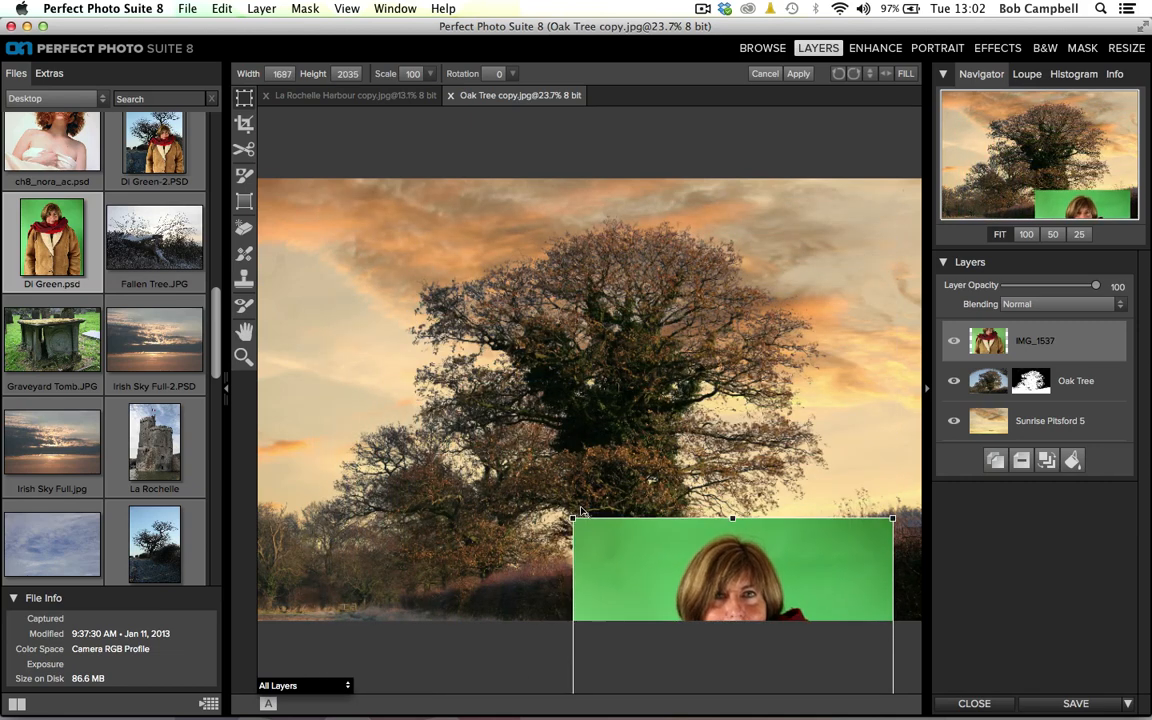
drag(600, 539, 664, 355)
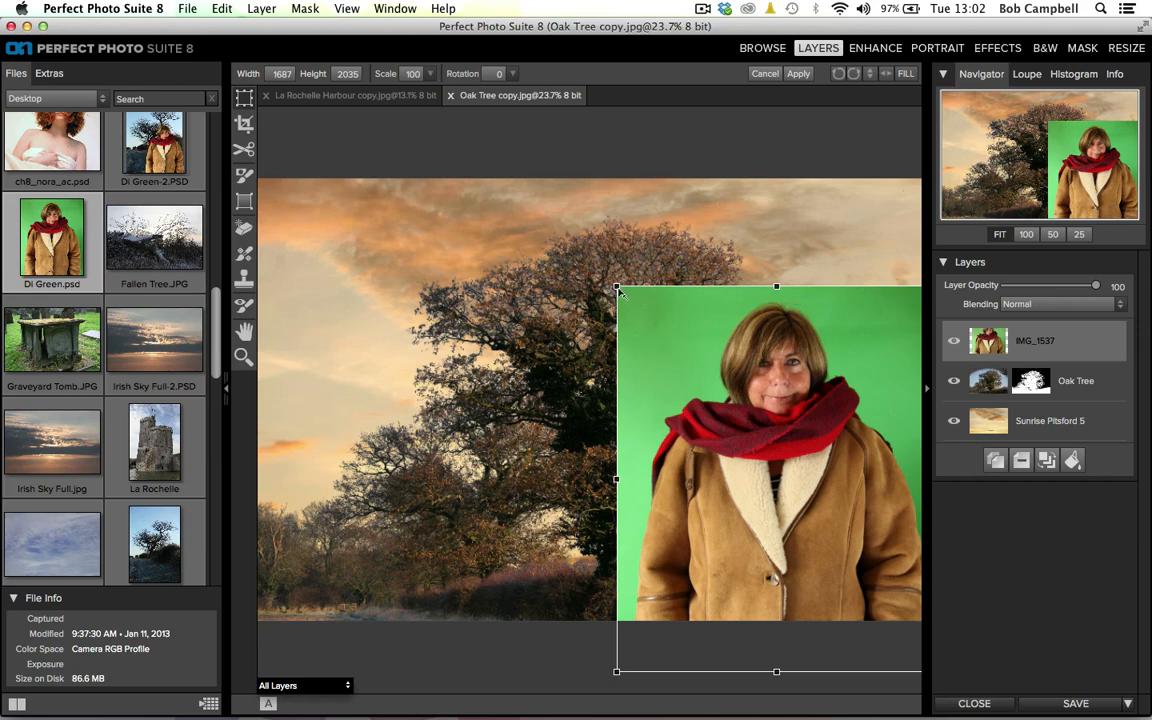
drag(617, 286, 588, 251)
mouse_move(762, 356)
mouse_down()
mouse_move(790, 370)
mouse_move(784, 360)
mouse_up()
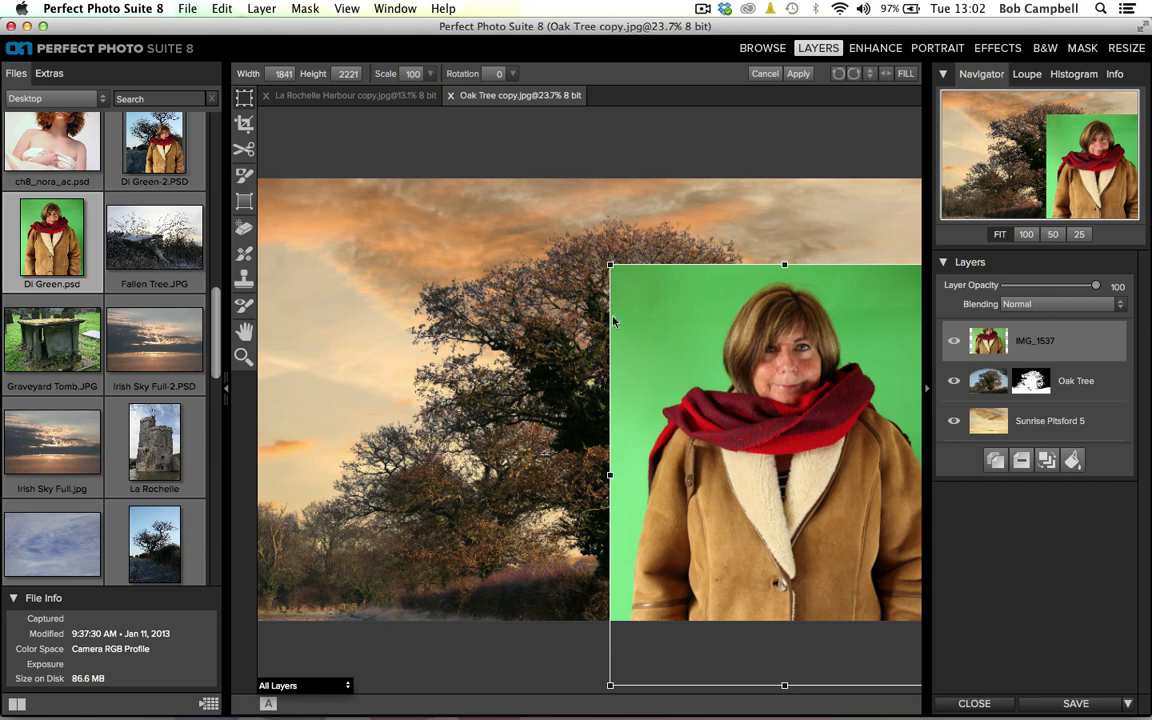
click(798, 74)
click(799, 75)
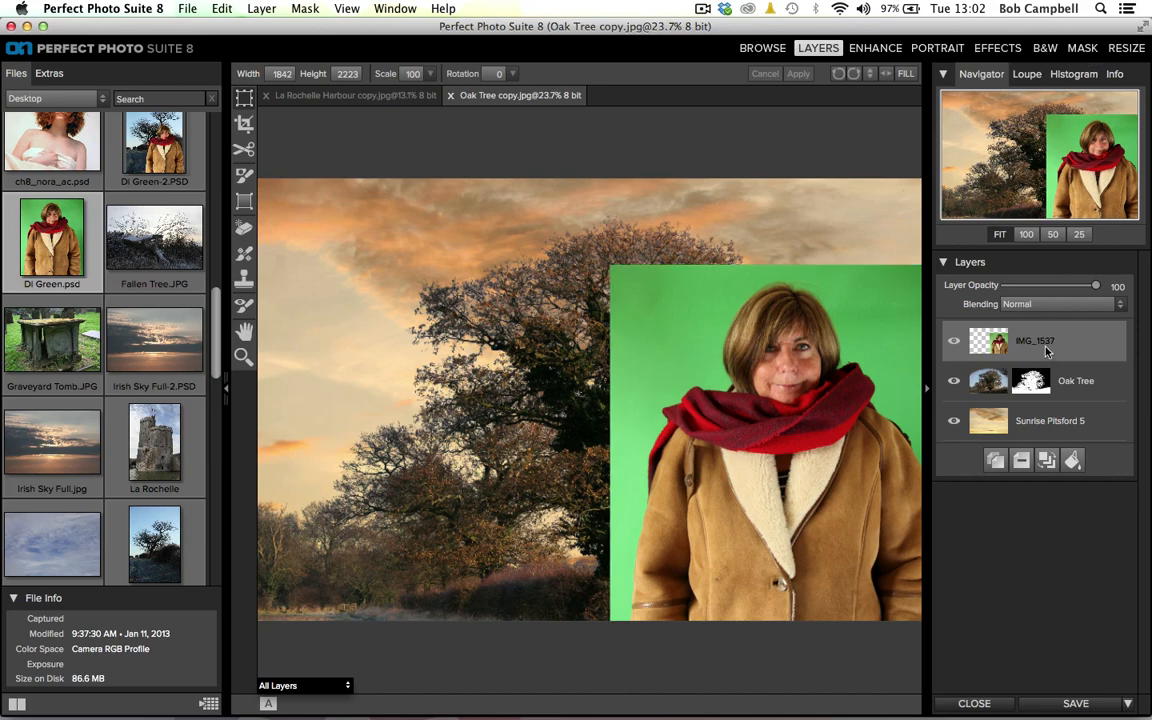
- In the Mask module, remove the green backdrop around the woman by brushing over it with the background-dropping quick mask brush at size 60
click(1093, 50)
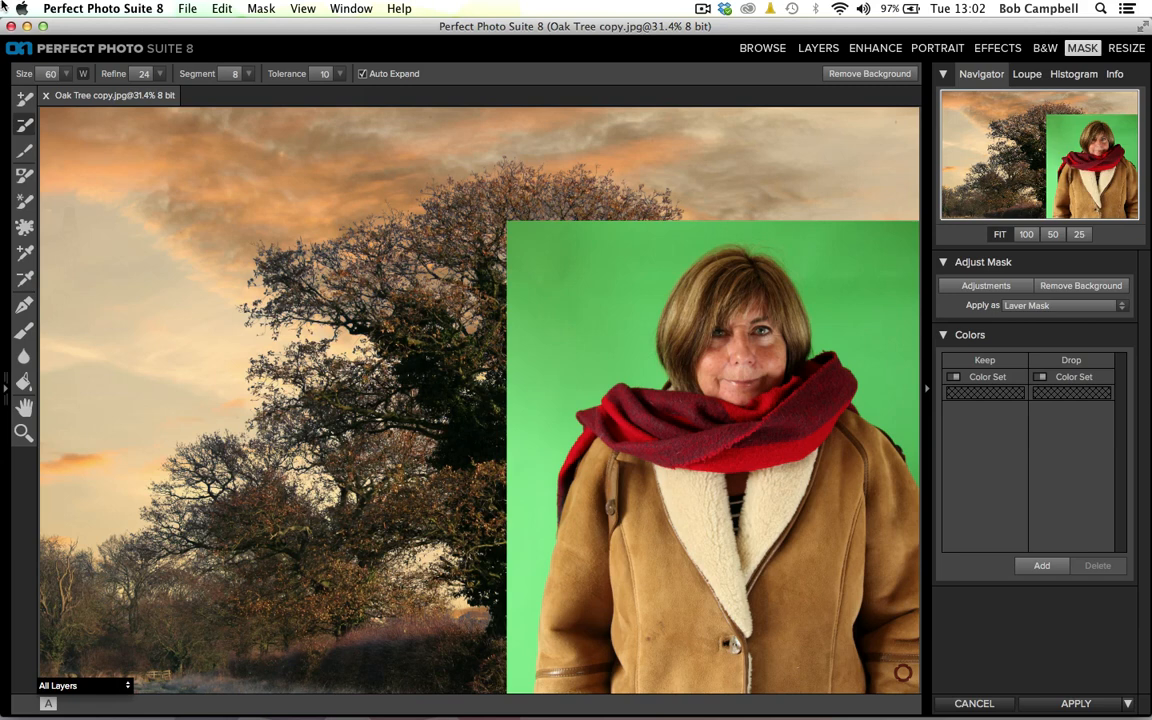
click(25, 126)
drag(638, 244, 577, 378)
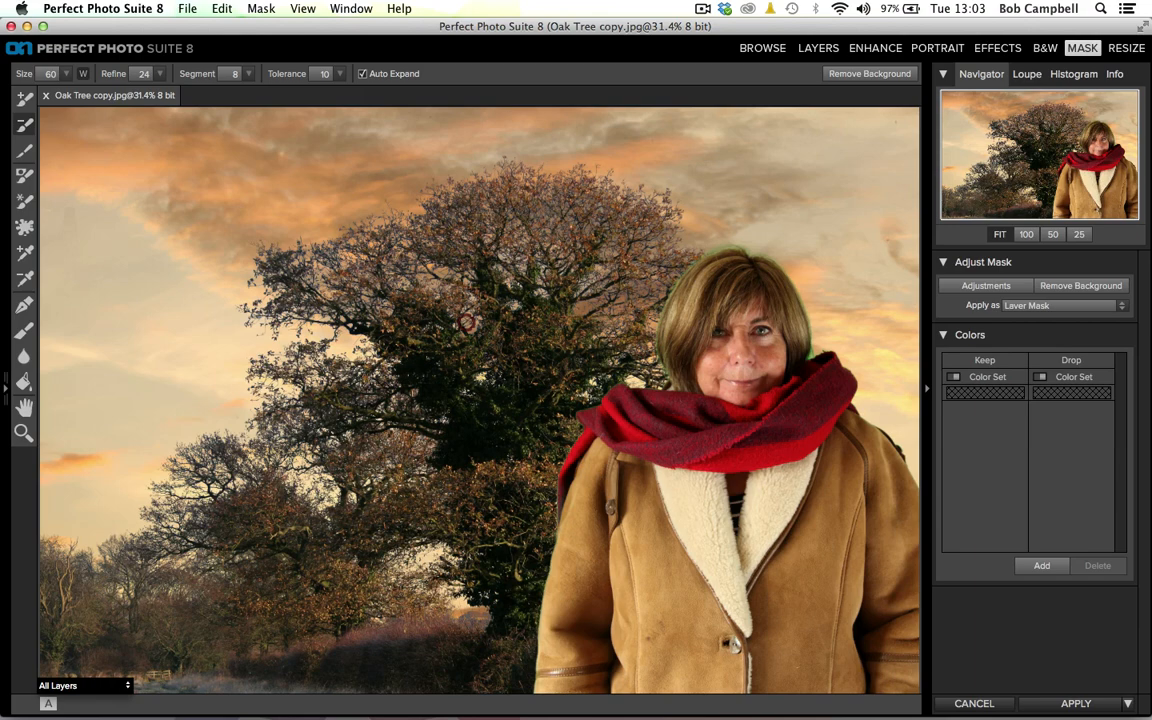
- Refine the mask edges along both sides of the woman's hair, scarf and coat with the refine brush at size 60, using Color Decontamination
click(25, 152)
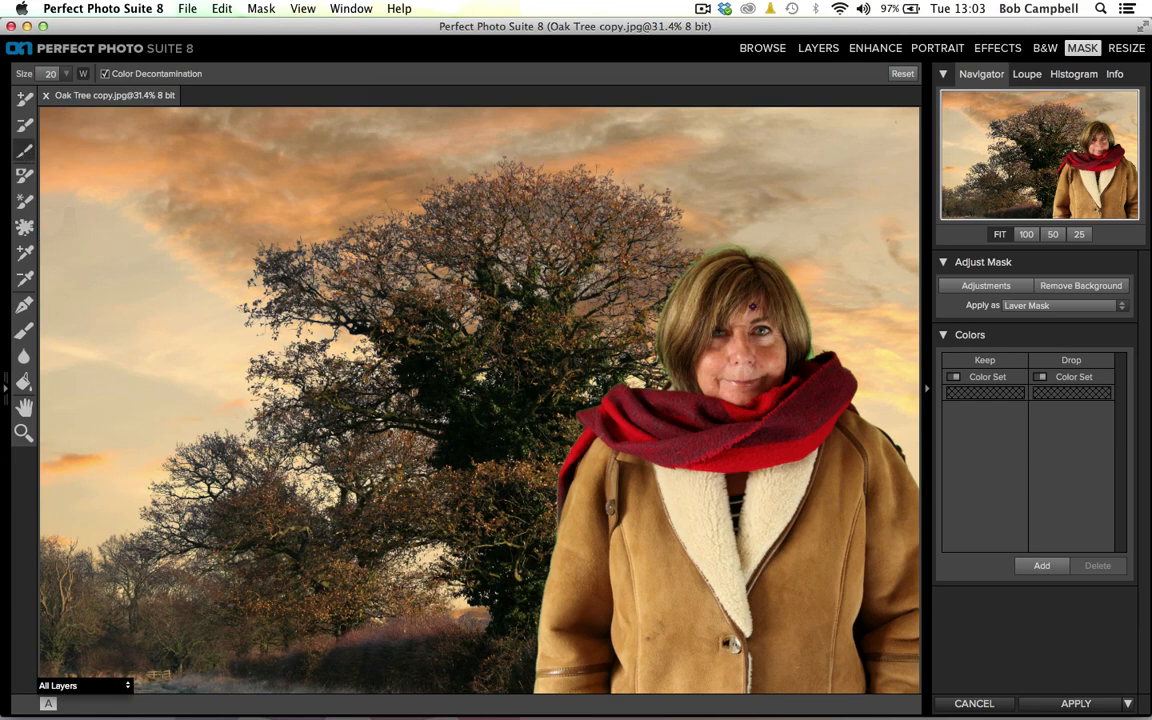
key(bracketright)
key(bracketright)
key(bracketright)
key(bracketright)
key(bracketright)
key(bracketright)
key(bracketright)
key(bracketright)
mouse_move(760, 258)
mouse_down()
mouse_move(812, 359)
mouse_move(833, 350)
mouse_move(845, 360)
mouse_move(856, 406)
mouse_move(910, 472)
mouse_up()
mouse_move(741, 248)
mouse_down()
mouse_move(658, 318)
mouse_move(663, 386)
mouse_move(620, 386)
mouse_move(572, 416)
mouse_move(530, 690)
mouse_up()
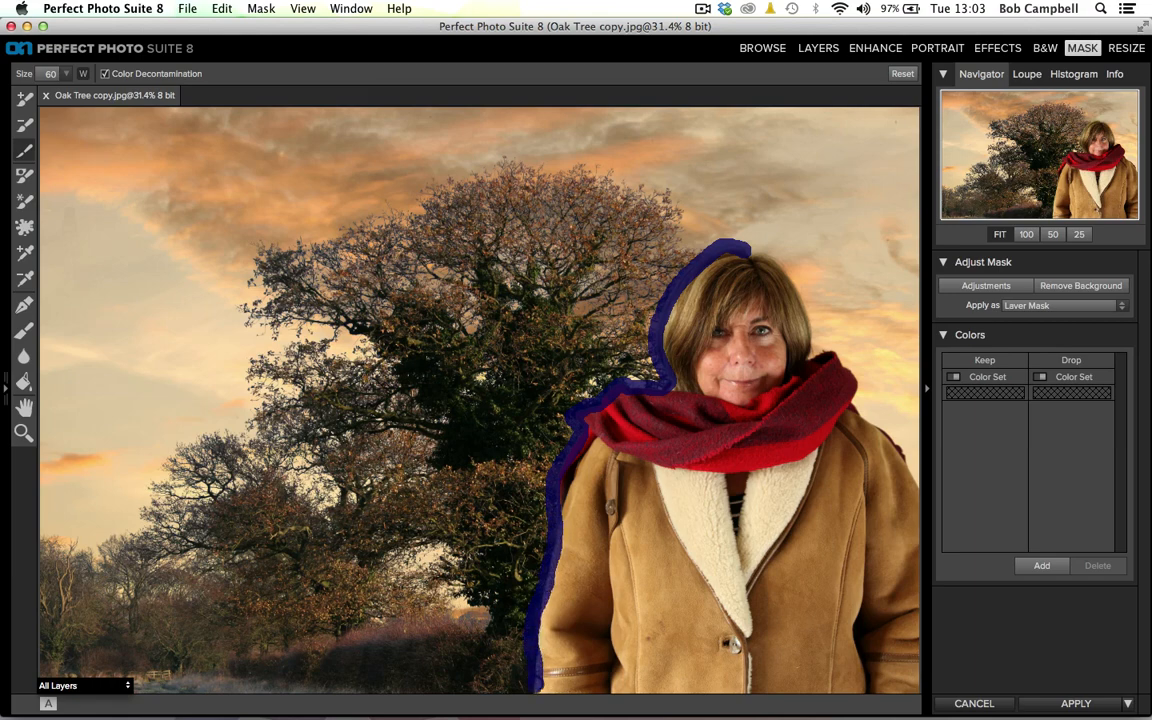